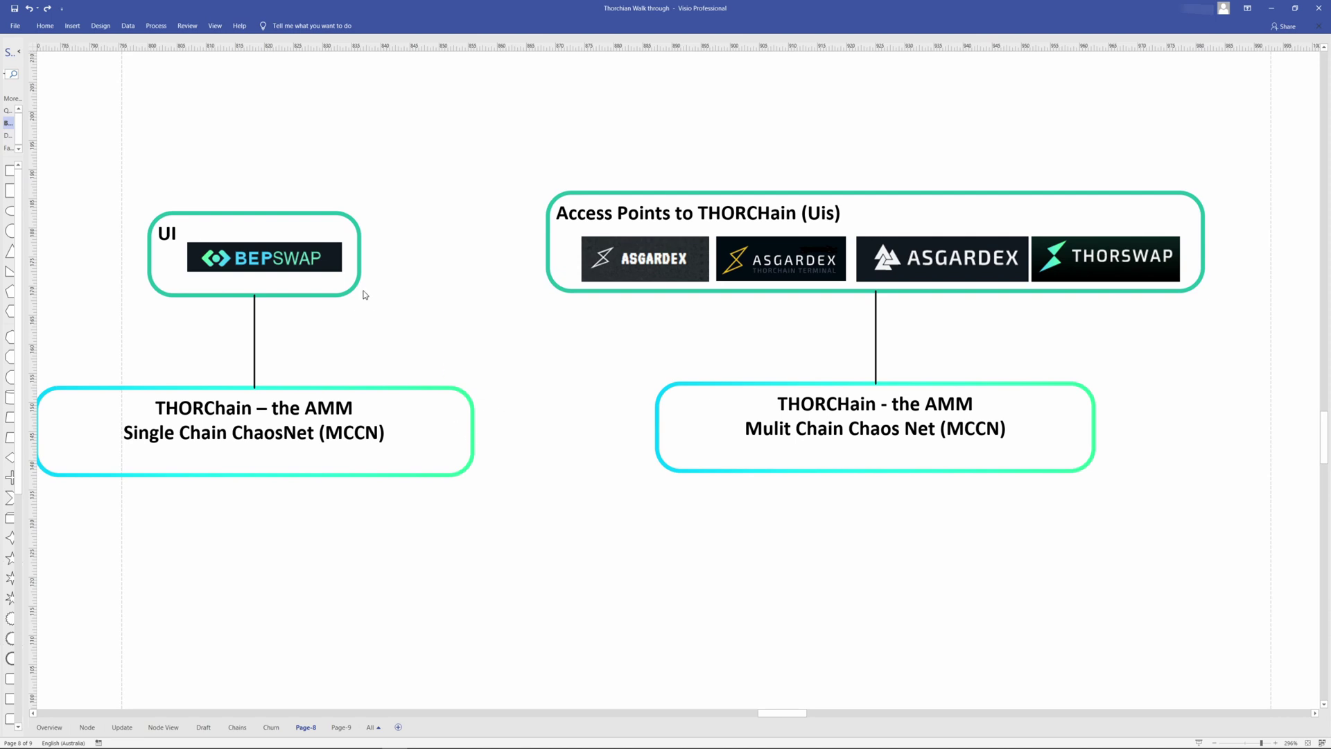
Step: In the Visio diagram, highlight the UI BEPSWAP box, then BEPSWAP with its connector and ChaosNet box
left_click_drag(794, 715, 788, 714)
left_click_drag(251, 142, 586, 320)
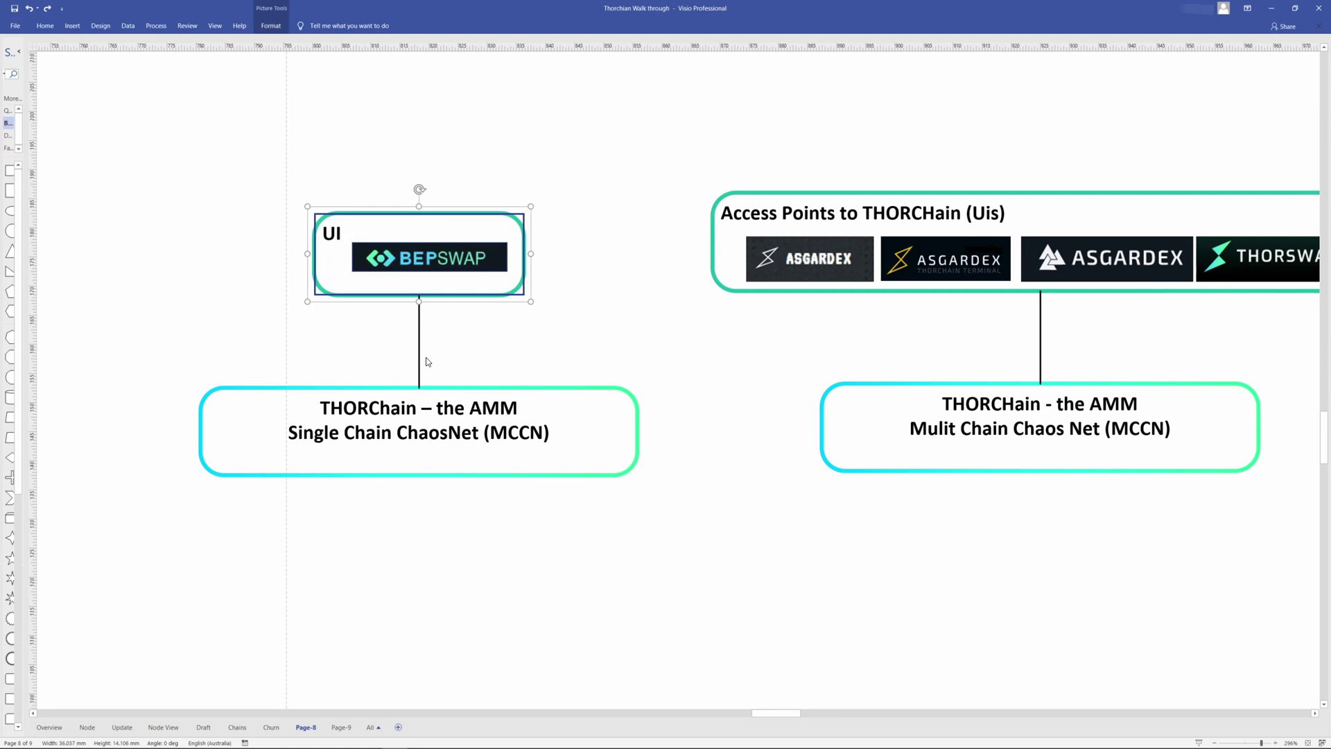
key("Escape")
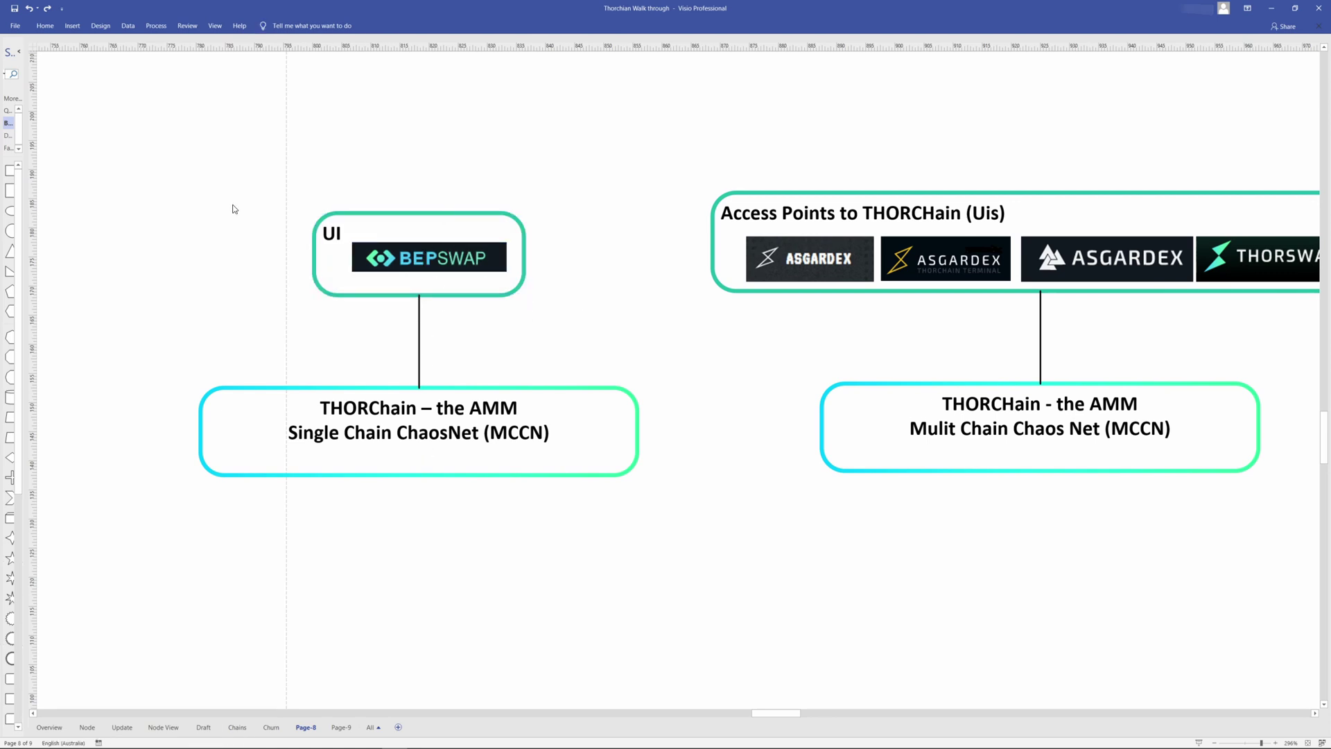
left_click_drag(189, 168, 678, 516)
key("Escape")
Step: Highlight the Single Chain ChaosNet box, the UI BEPSWAP group and the Access Points to THORChain group
left_click(485, 439)
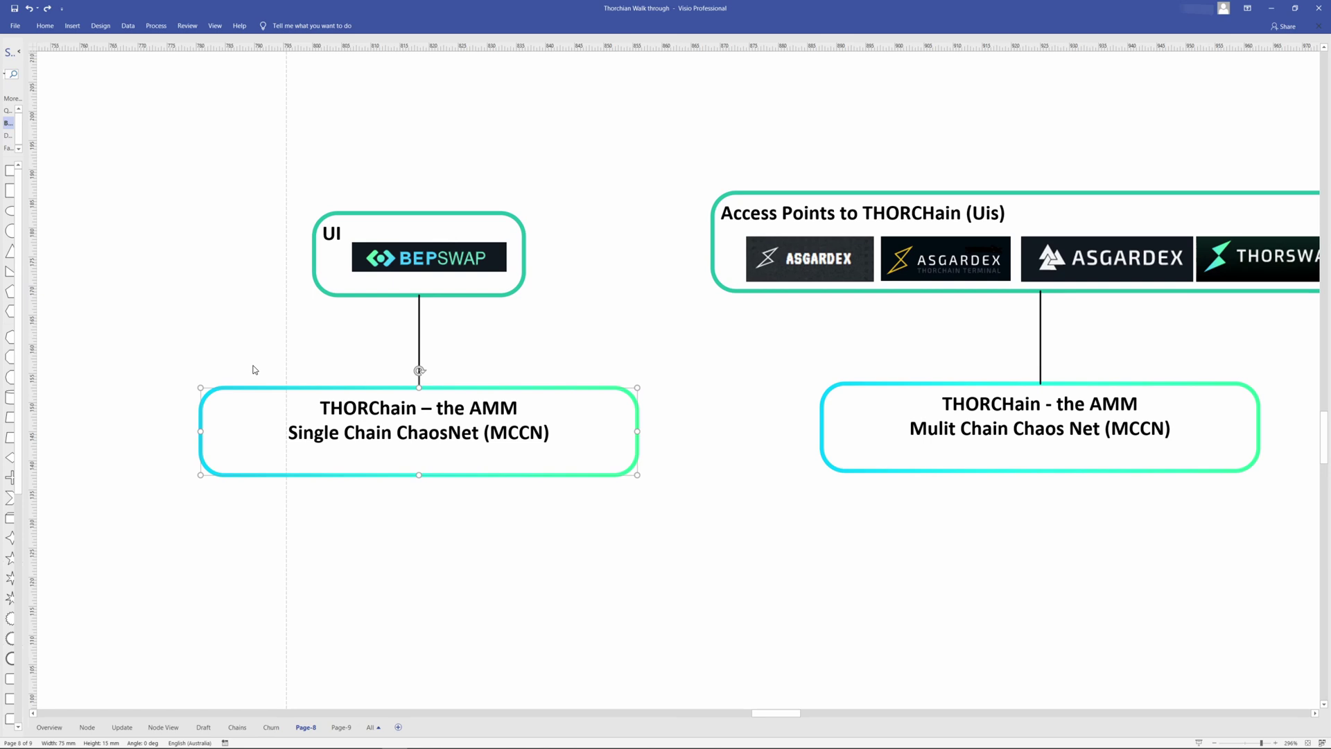
left_click_drag(199, 166, 627, 343)
key("Escape")
left_click_drag(775, 715, 785, 715)
left_click_drag(365, 138, 1126, 331)
key("Escape")
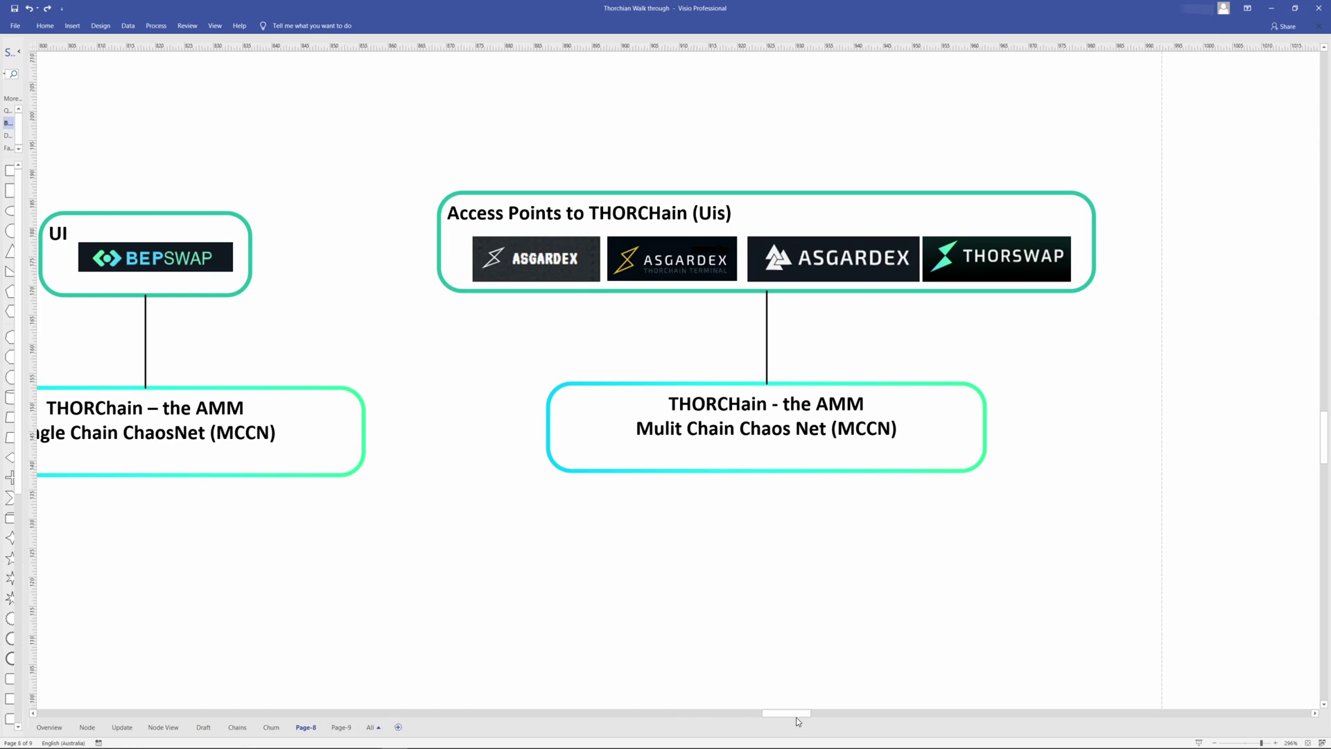
Step: Highlight the DApp – aka UniSwap box and the group of four interface logos
left_click_drag(795, 714, 788, 713)
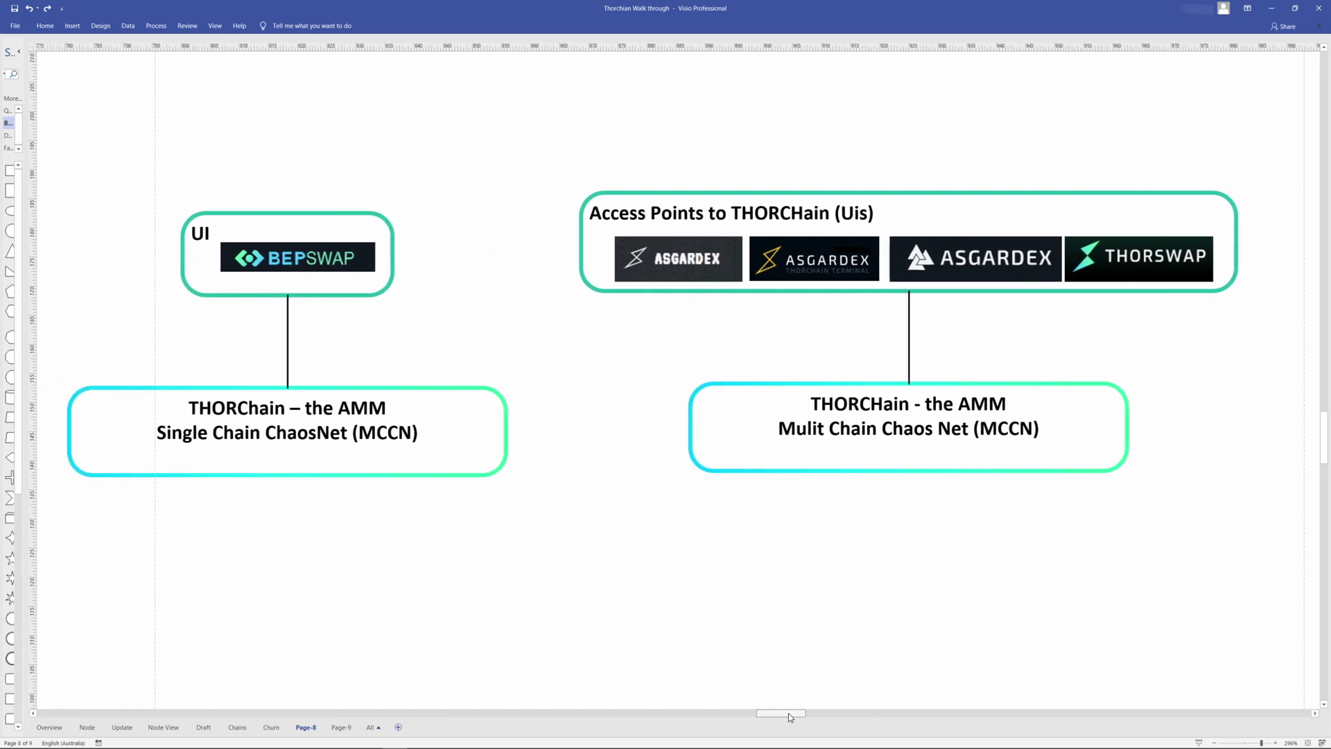
left_click_drag(788, 713, 832, 714)
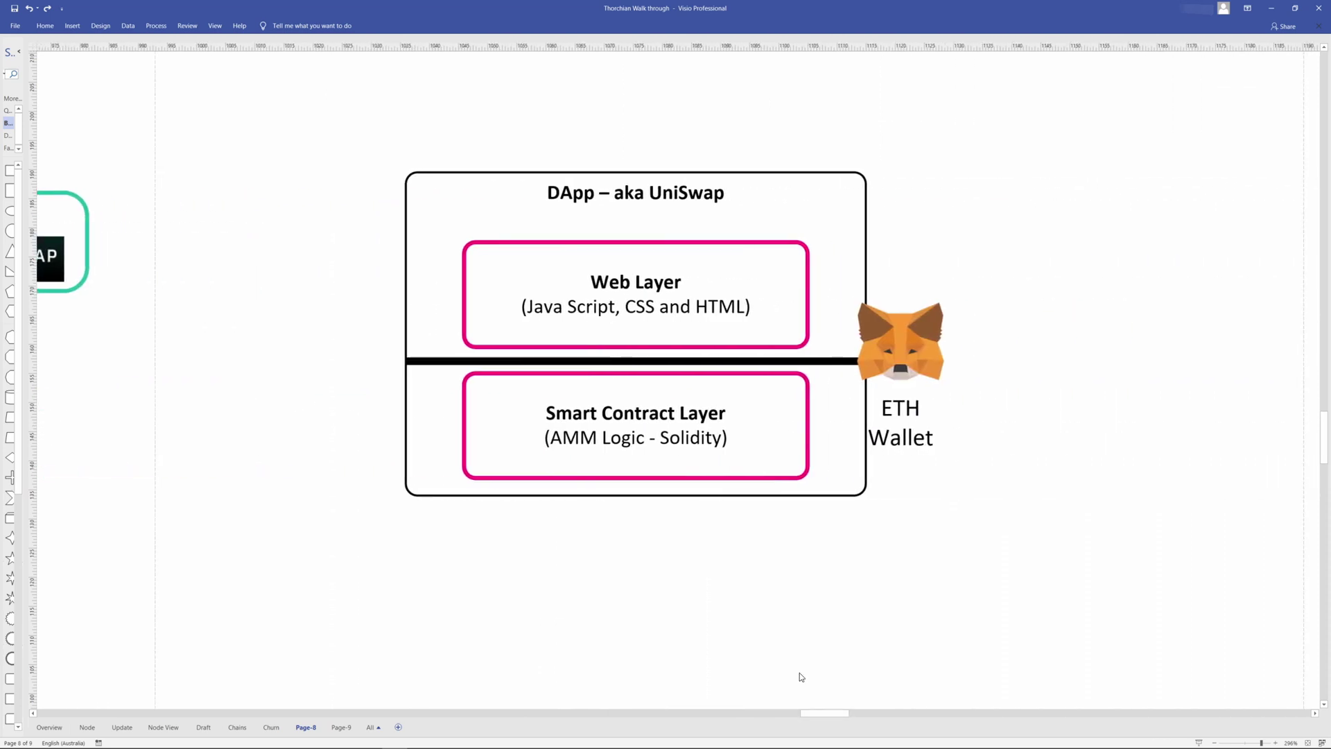
left_click(692, 291)
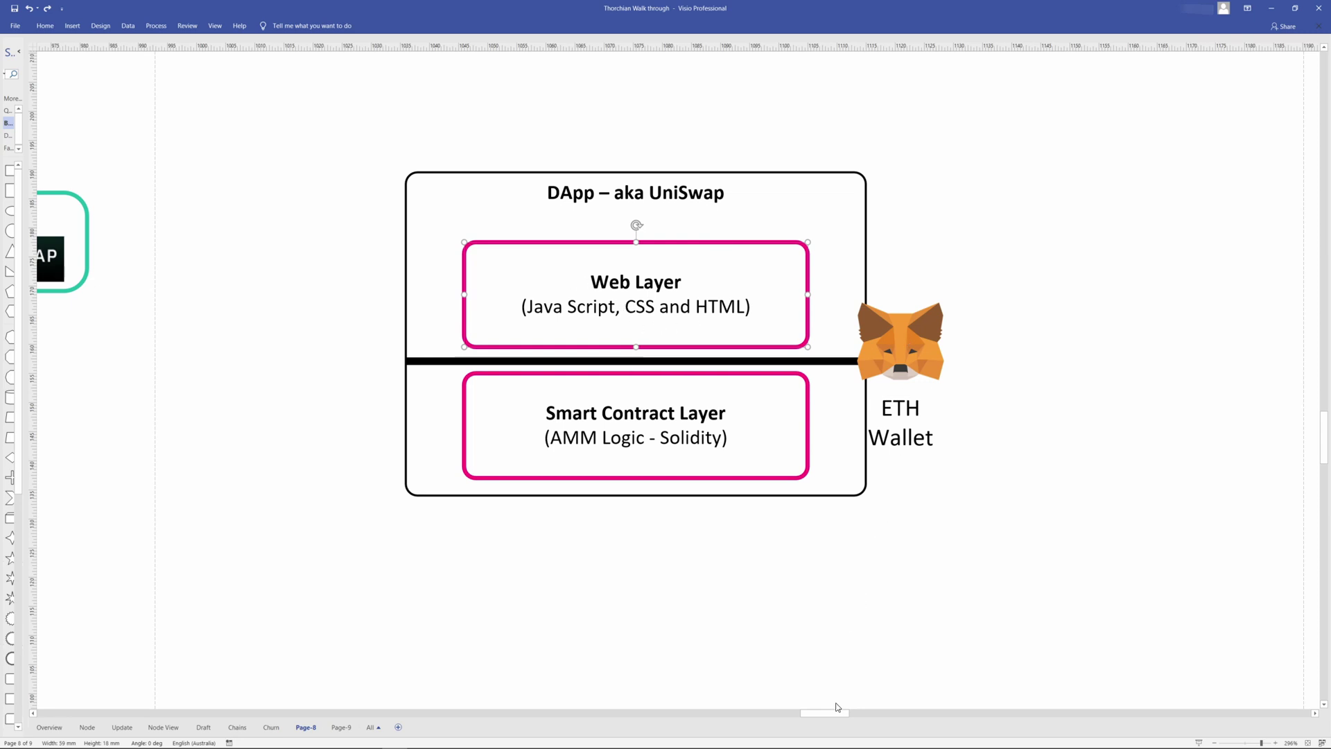
left_click_drag(838, 713, 796, 713)
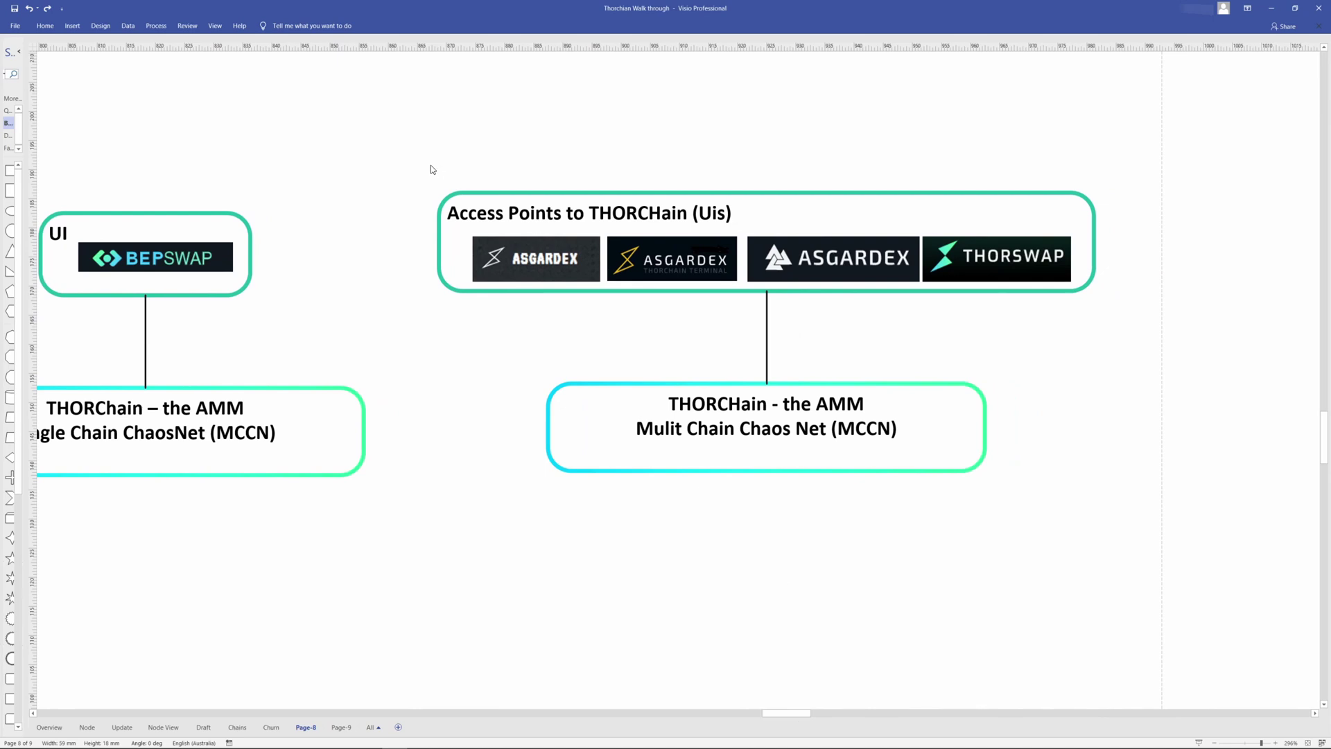
left_click_drag(384, 197, 1078, 305)
left_click(890, 327)
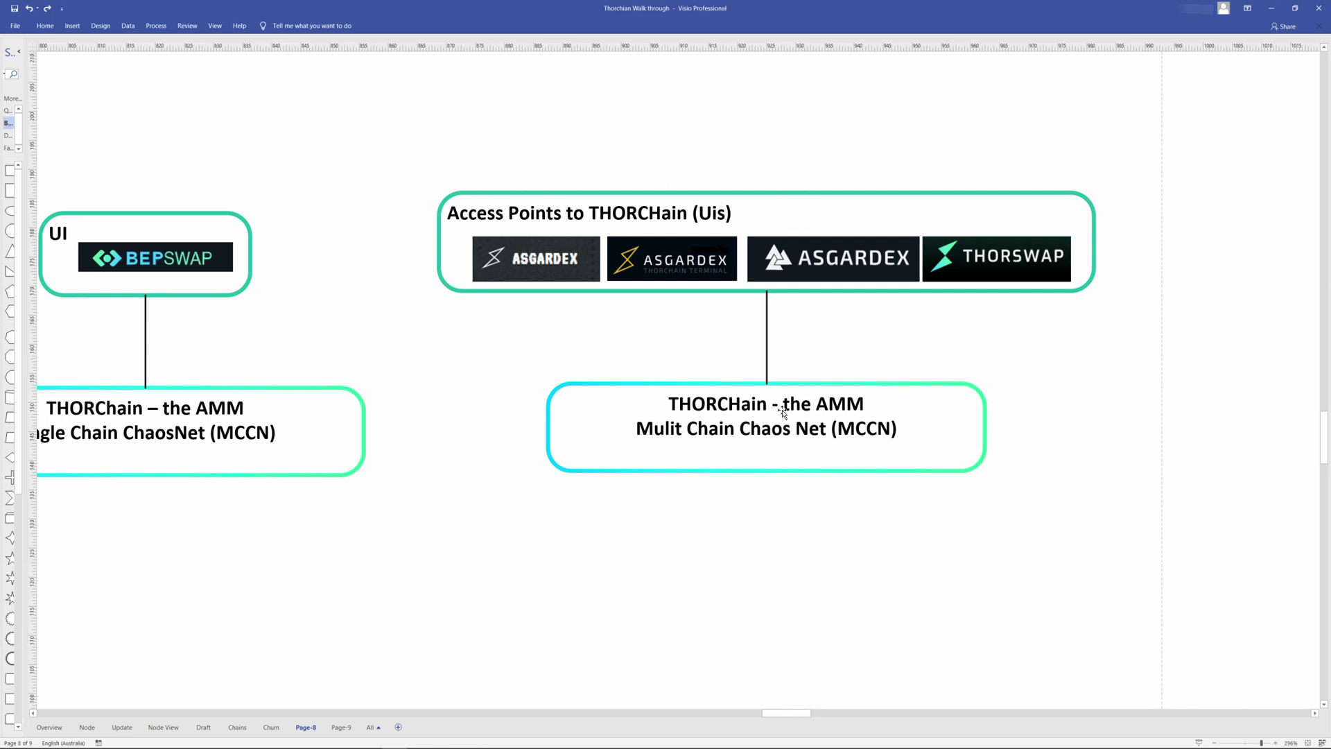
Step: Scroll the THORChain Transaction Memos docs down to the Transactions table
key("alt+Tab")
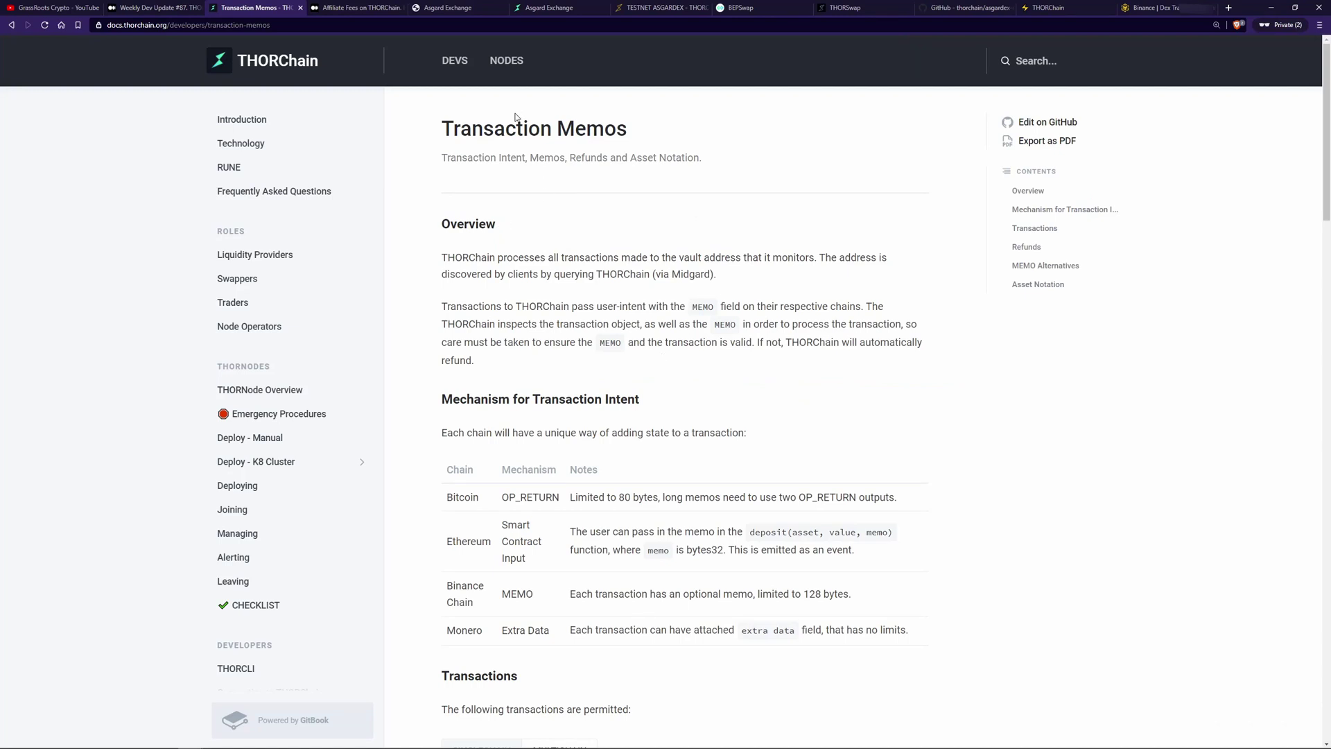
key("ctrl+a")
left_click(663, 140)
scroll(675, 269, "down", 4)
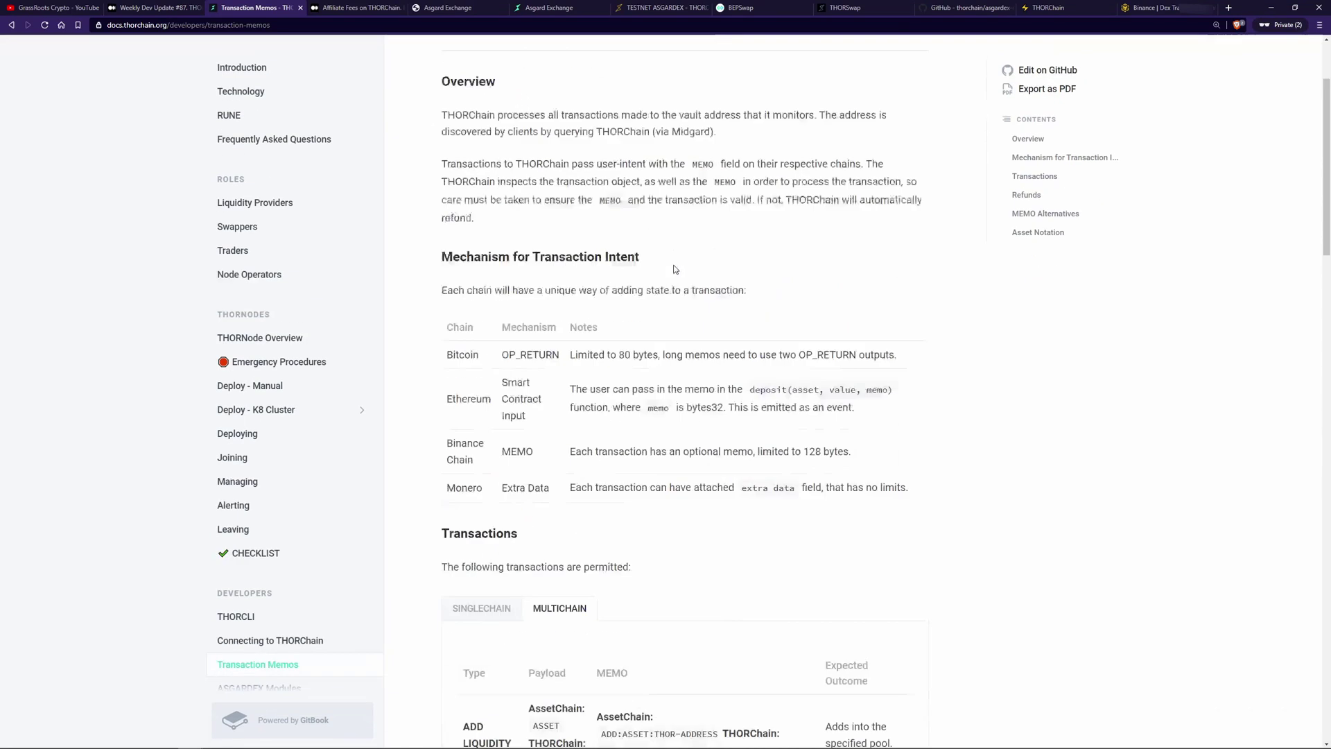
scroll(674, 269, "down", 3)
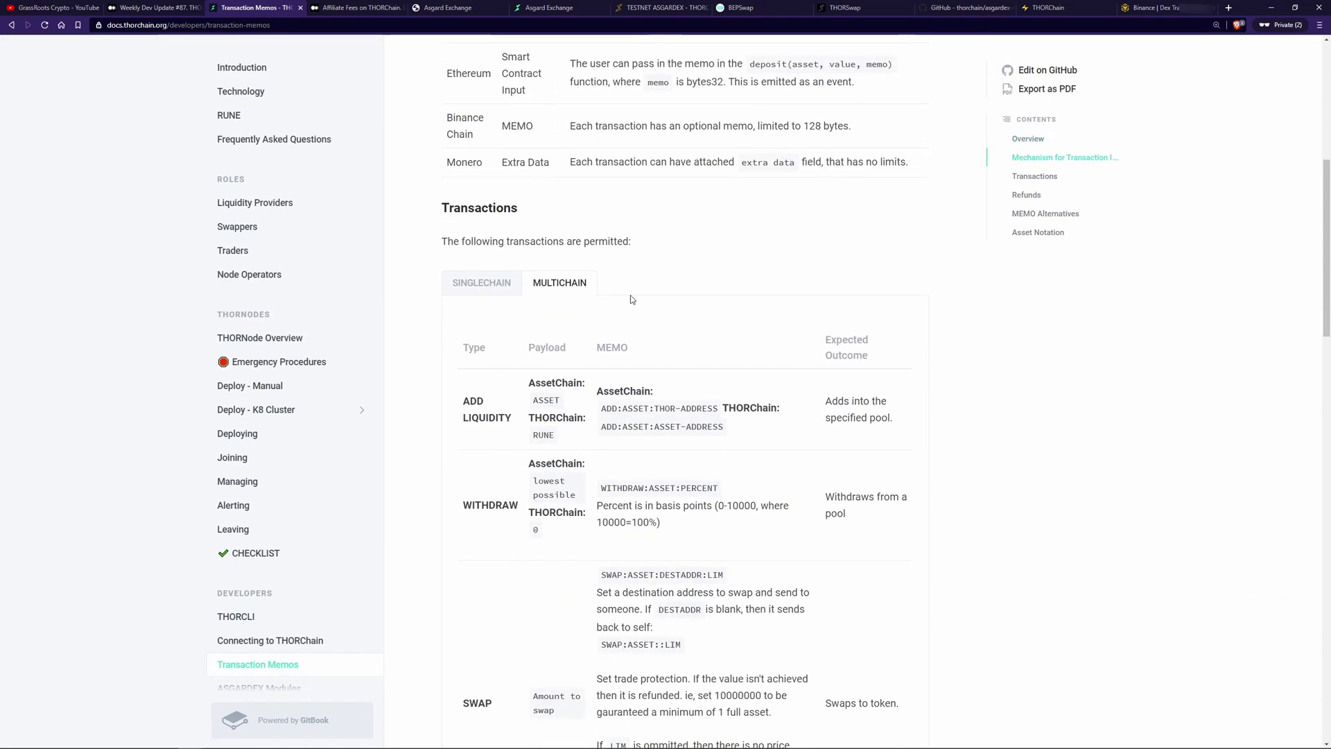
scroll(631, 300, "down", 2)
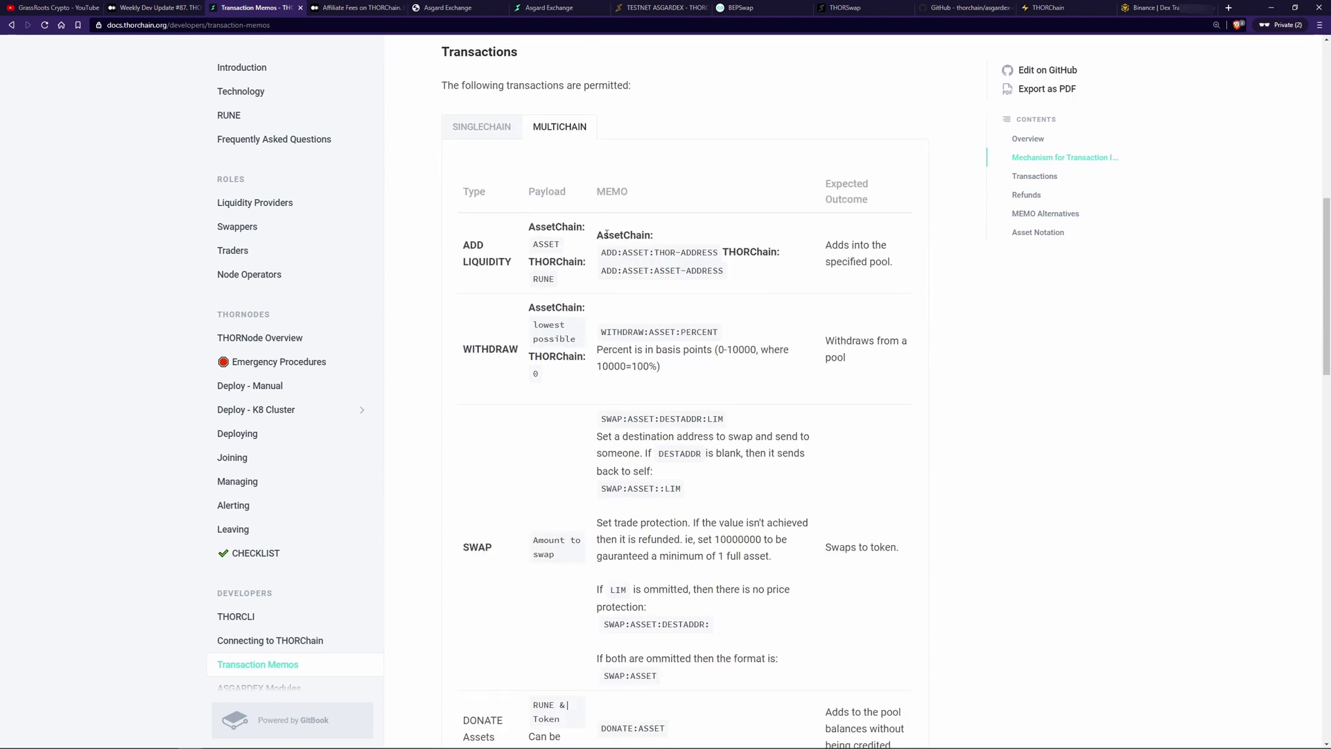
key("alt+Tab")
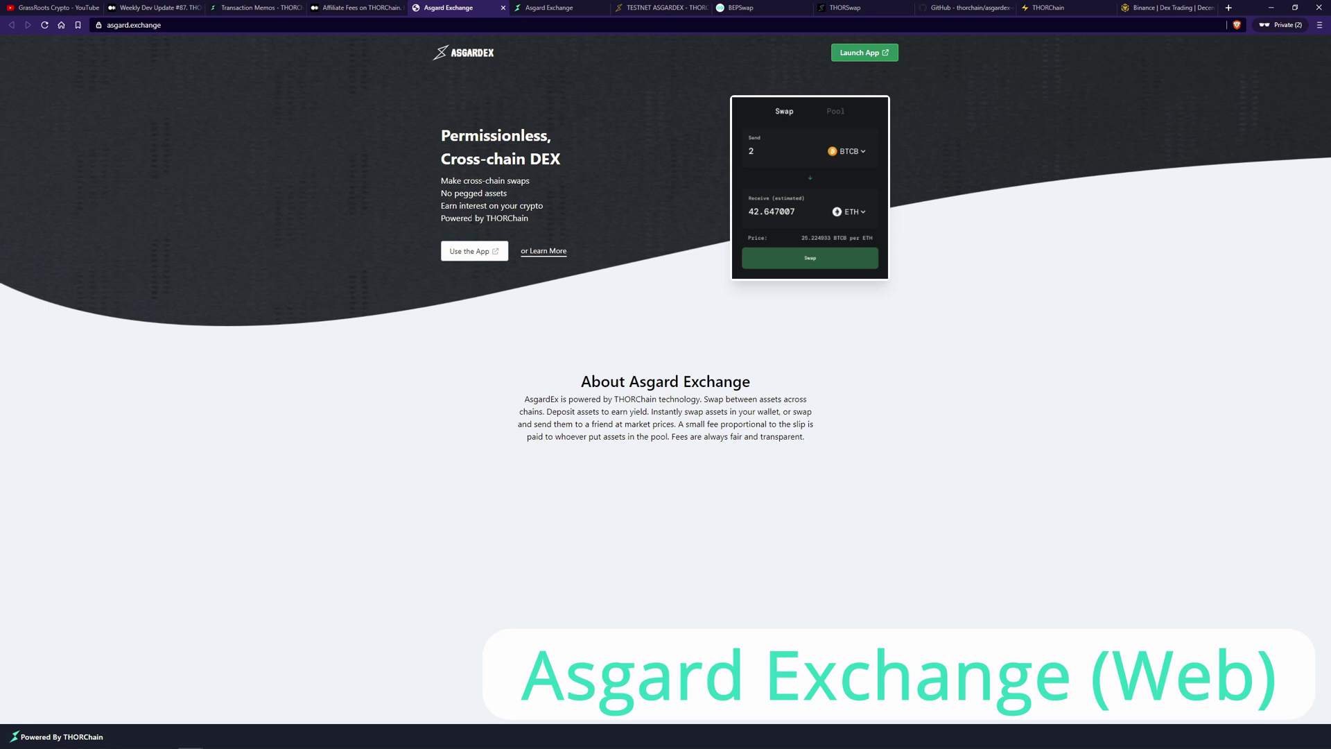
Step: Unlock a keystore wallet on the testnet Asgard Exchange page by entering the keystore password
left_click(546, 7)
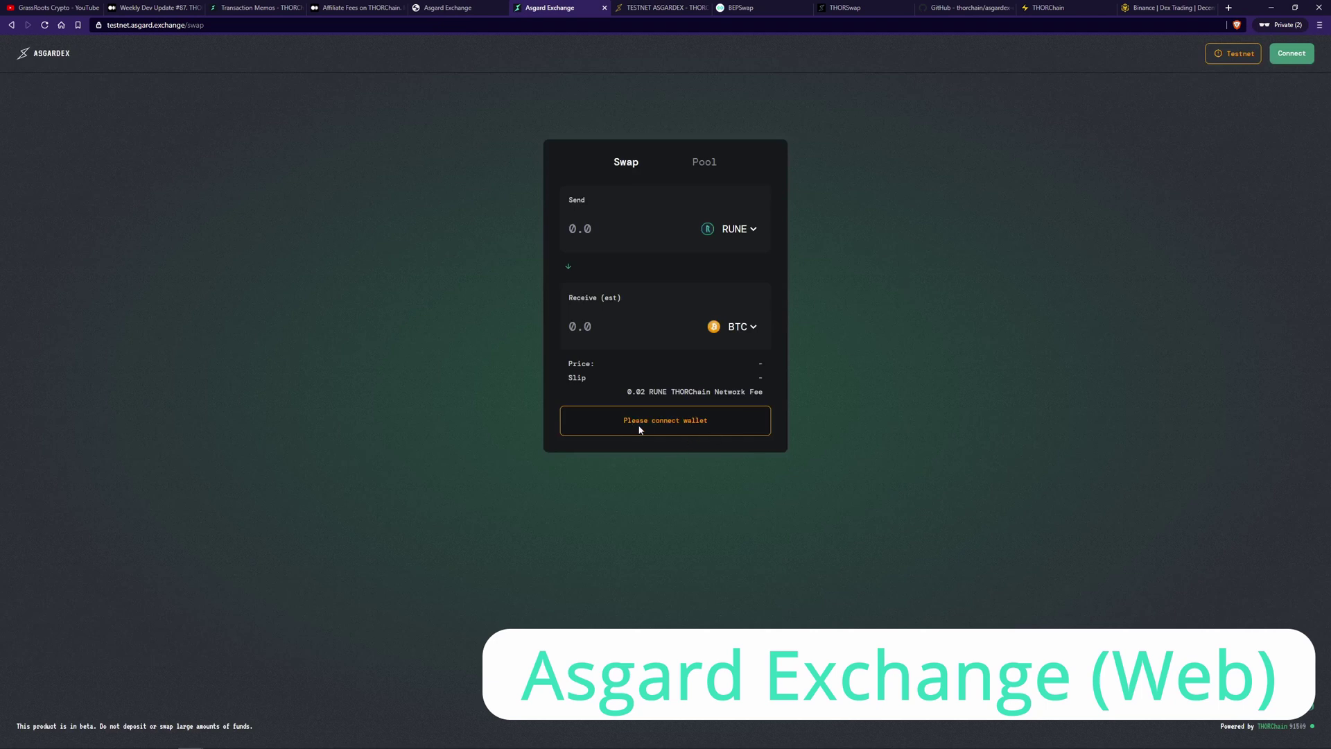
left_click(1290, 52)
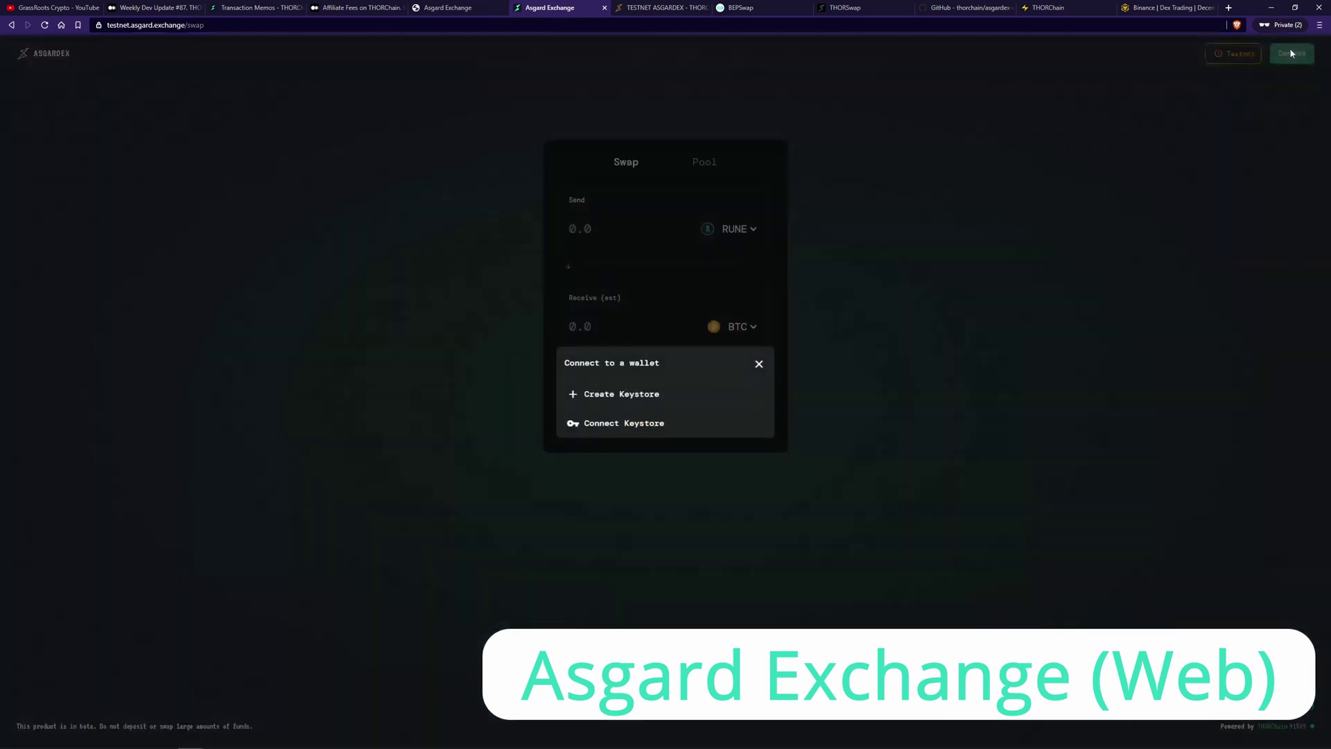
left_click(636, 424)
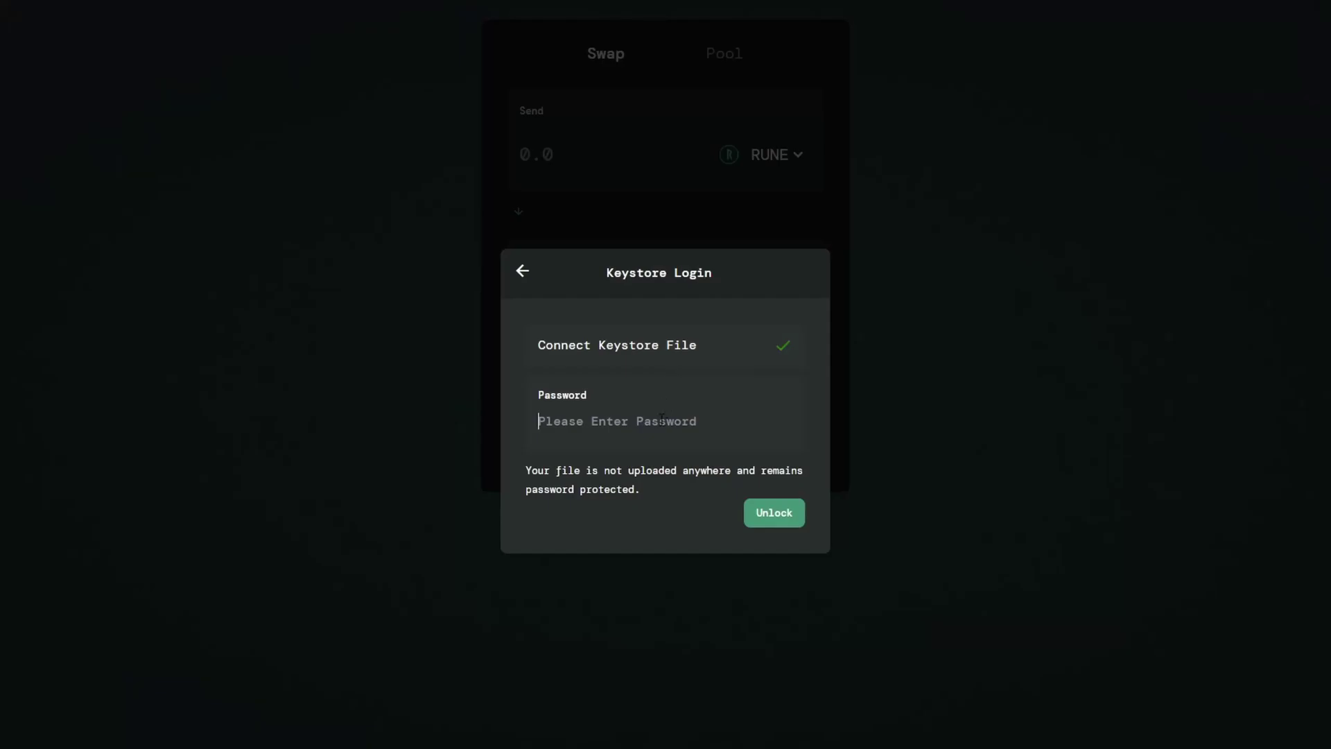
type("********")
key("Return")
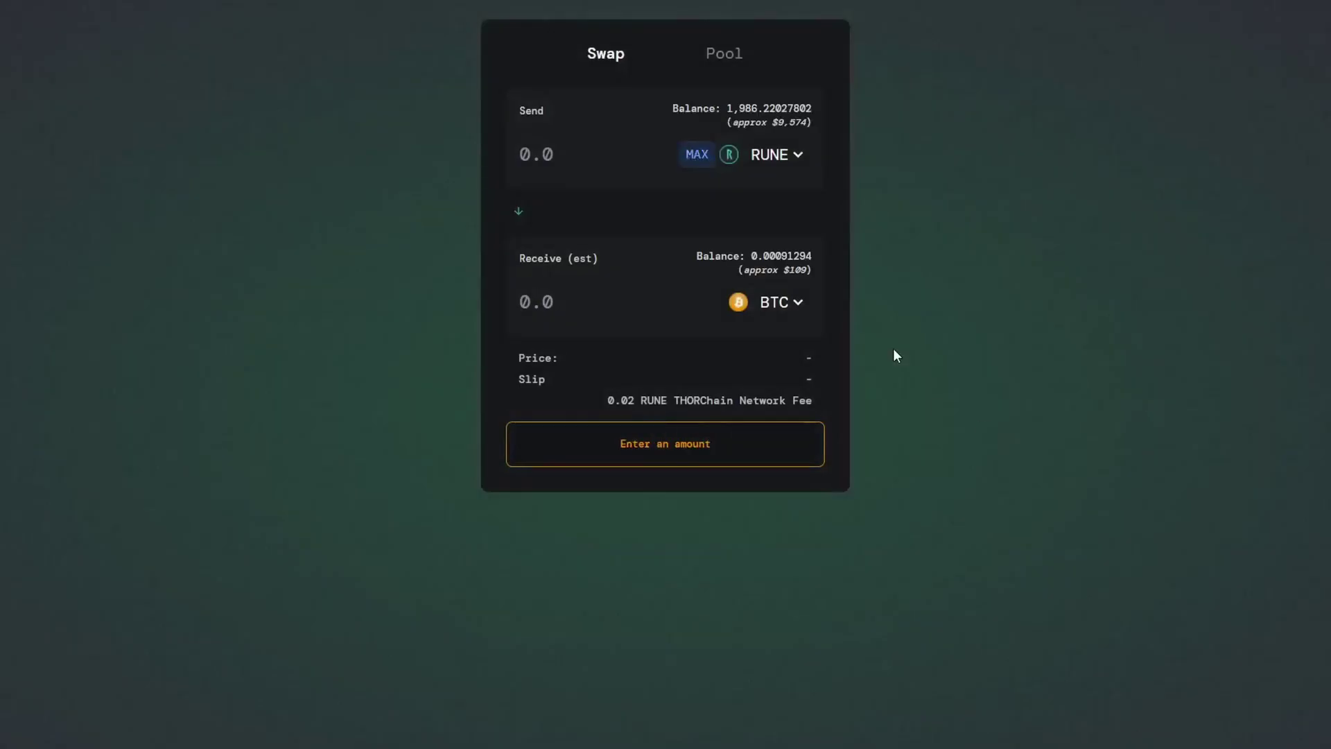
Step: Browse the send and receive token lists, leaving RUNE and BTC unchanged
left_click(799, 158)
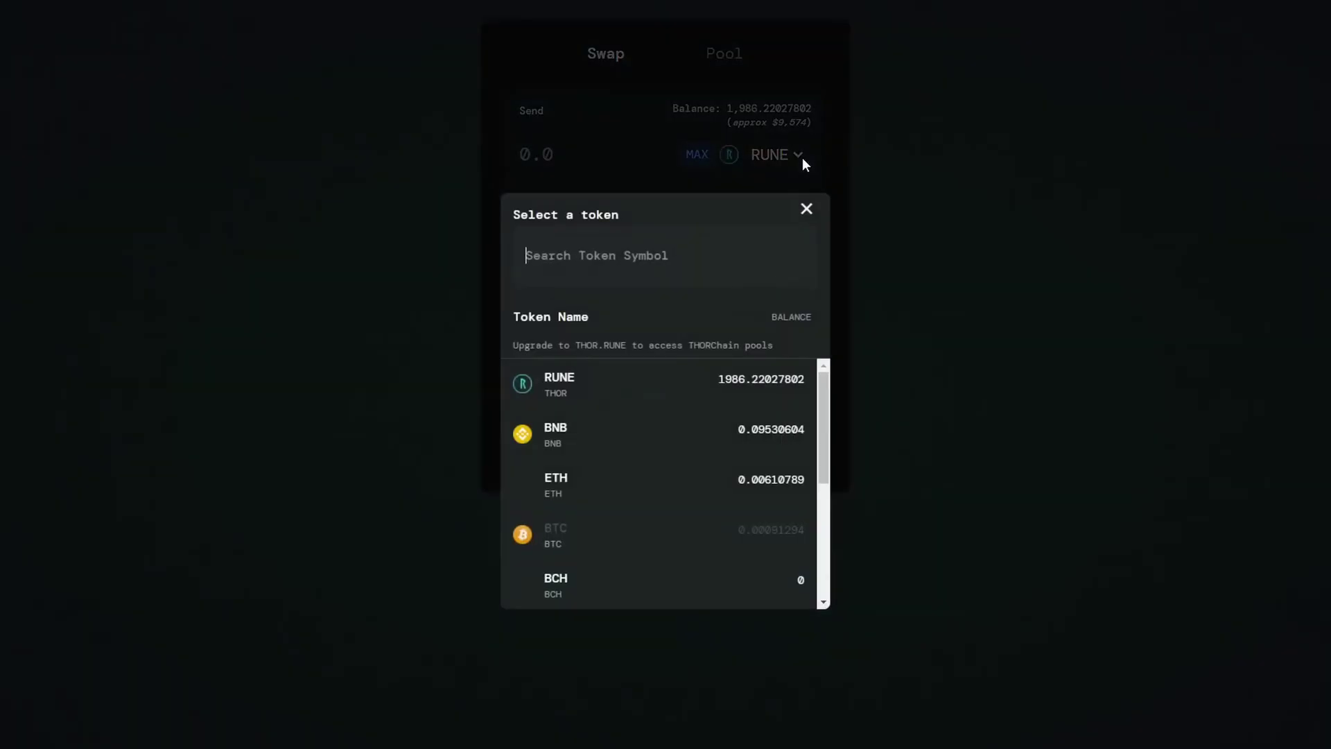
left_click_drag(831, 441, 850, 543)
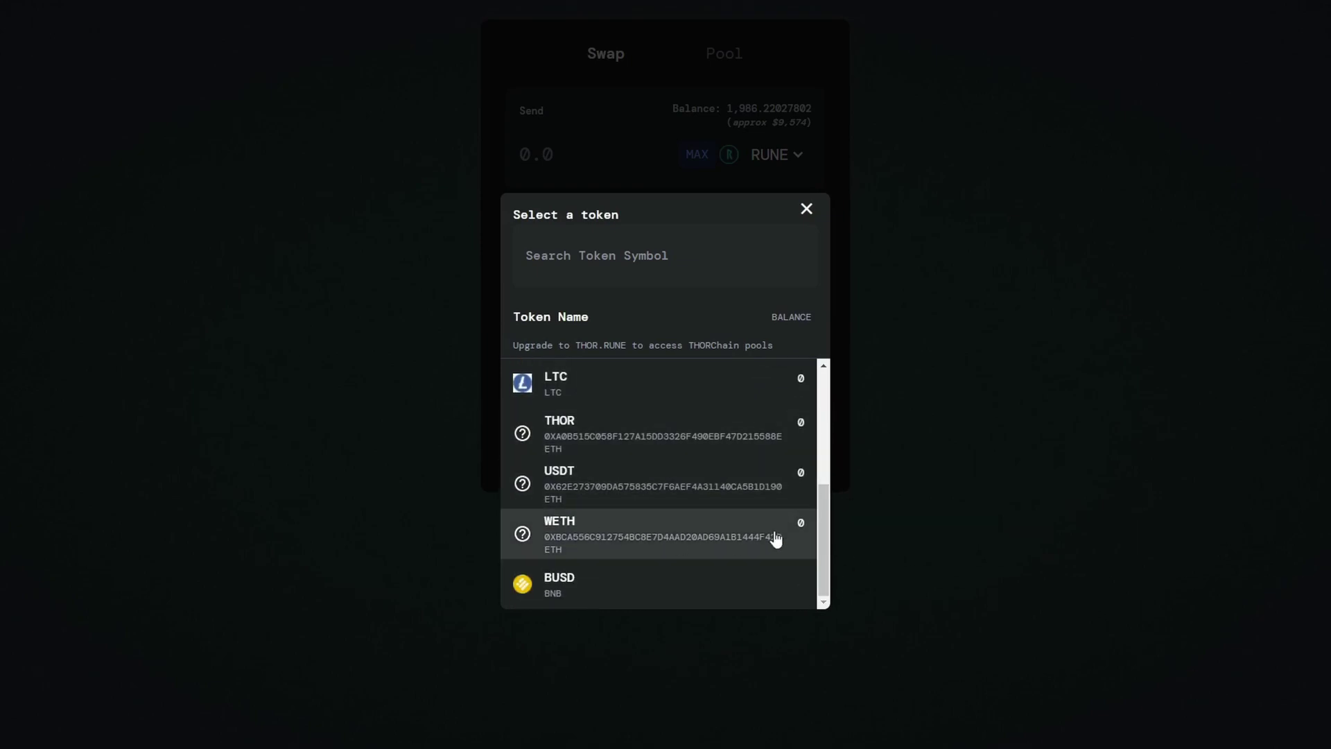
left_click_drag(825, 529, 815, 416)
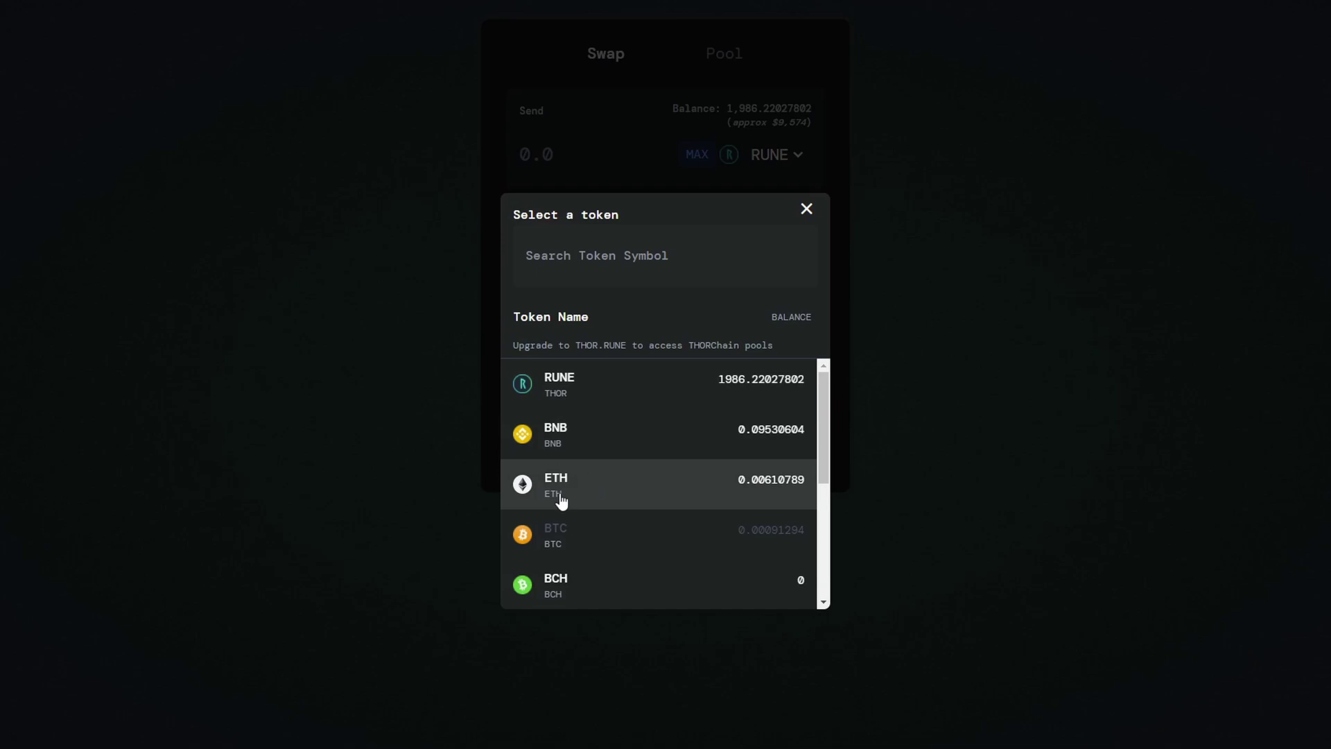
left_click(1001, 421)
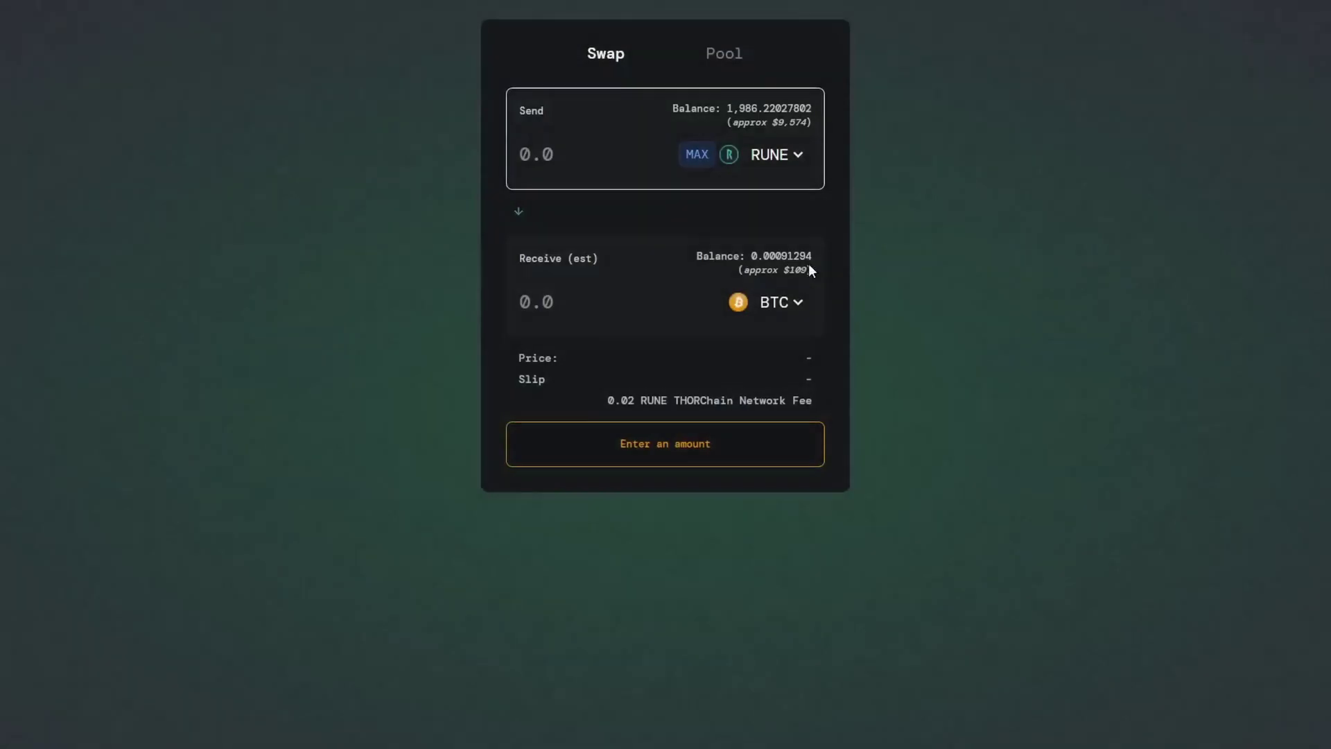
left_click(780, 304)
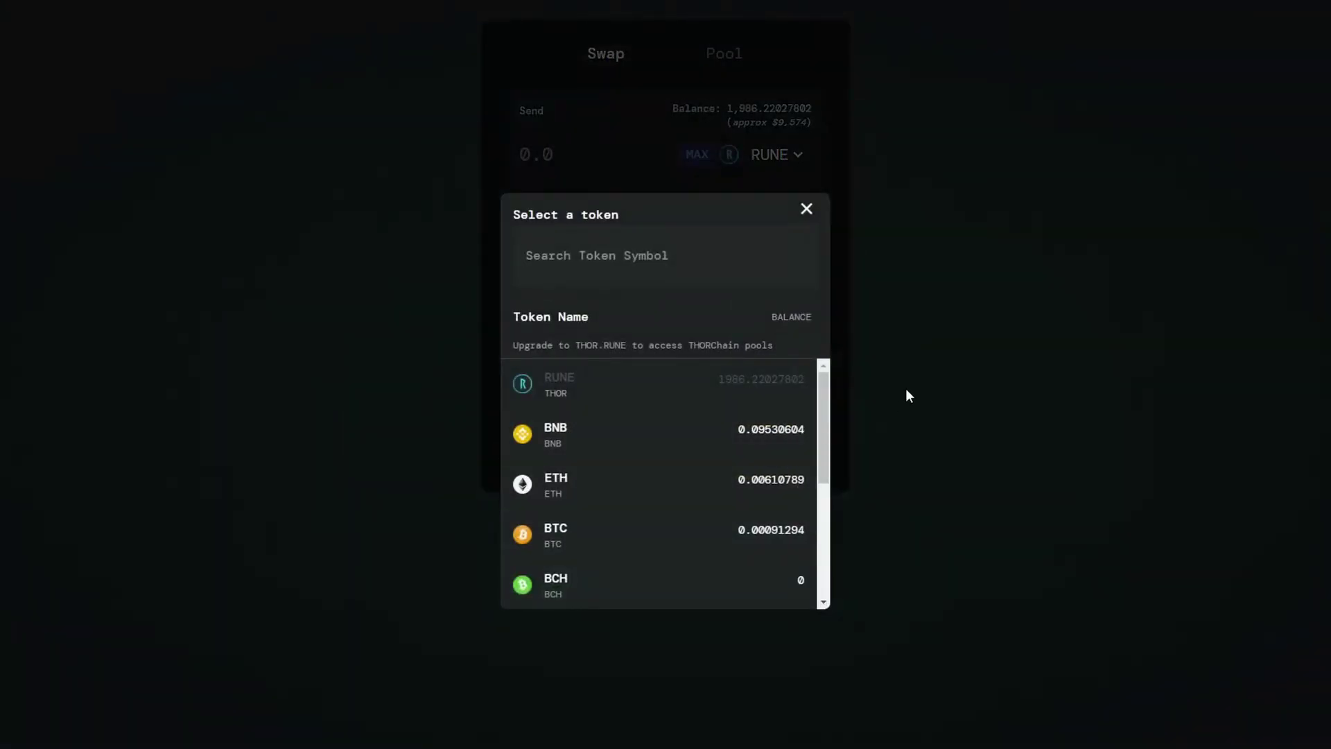
left_click(896, 286)
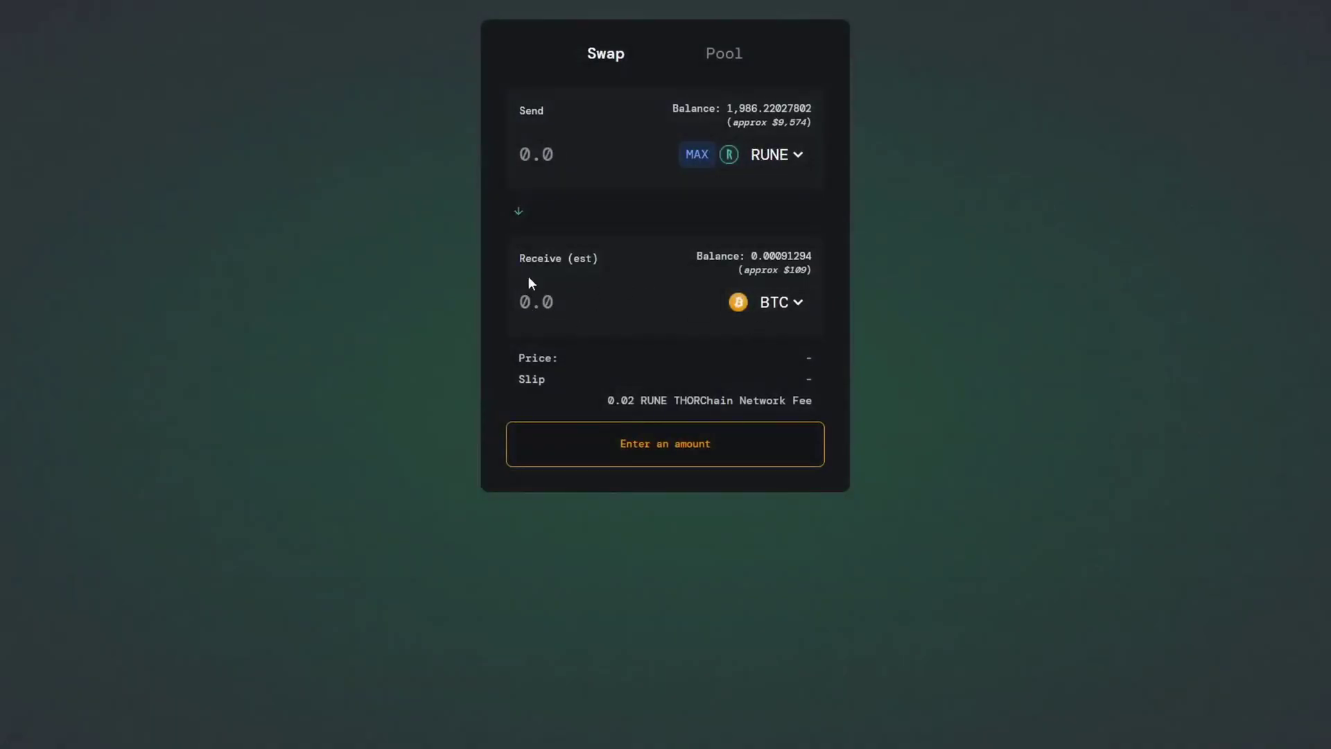
Step: Swap 200 RUNE for BTC, dismiss the success message and show the Pool page
left_click(541, 147)
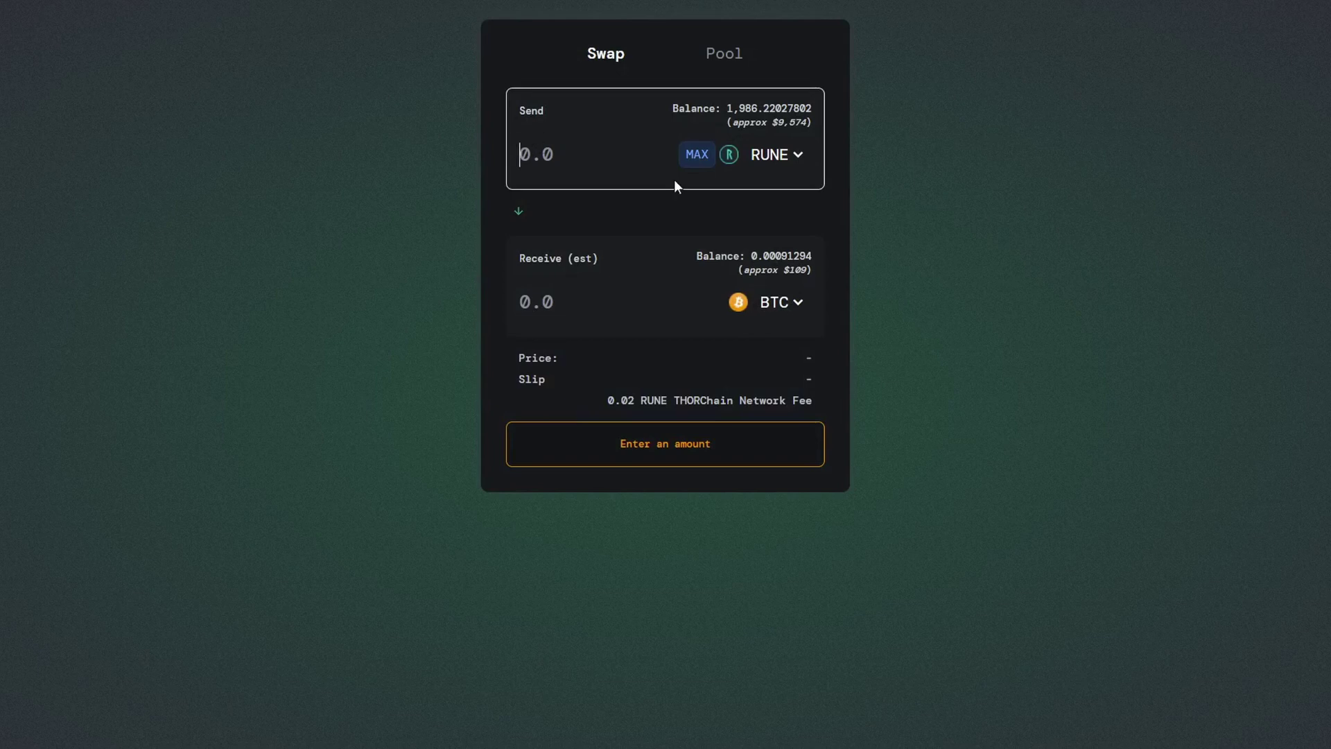
type("2")
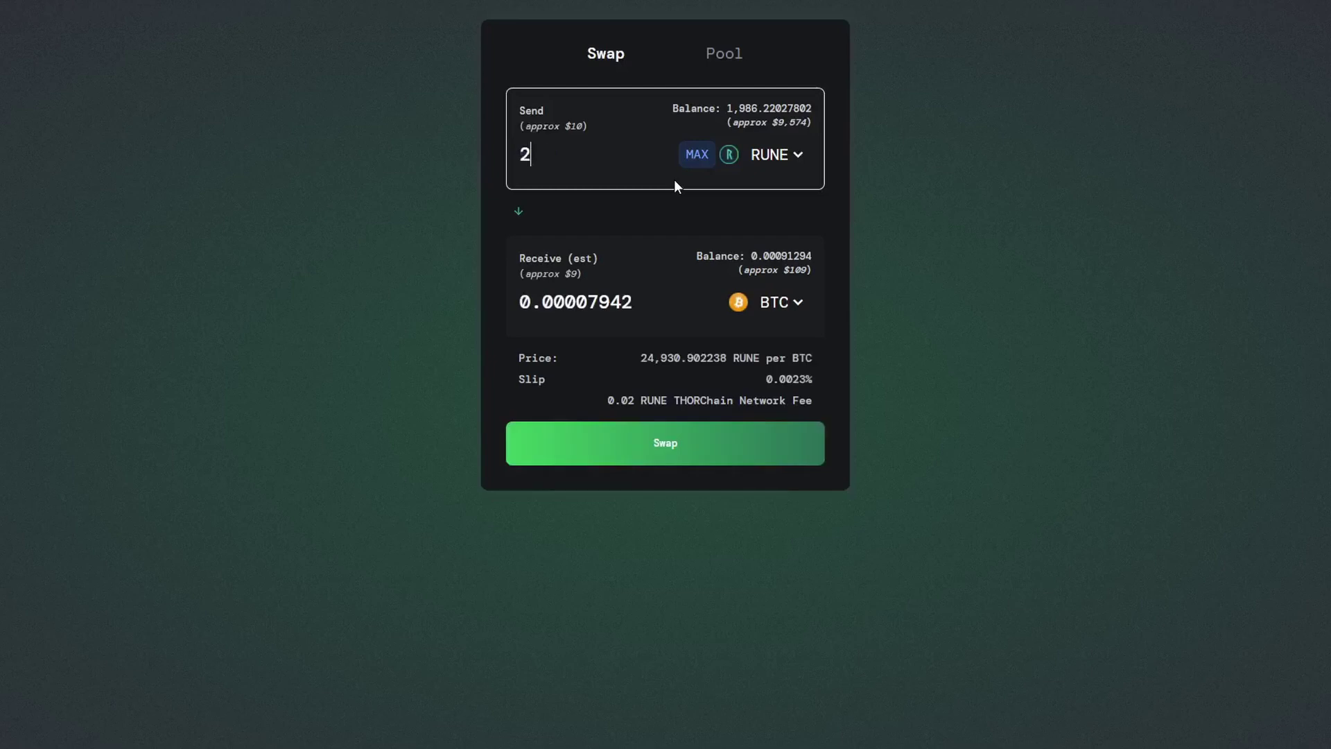
type("00")
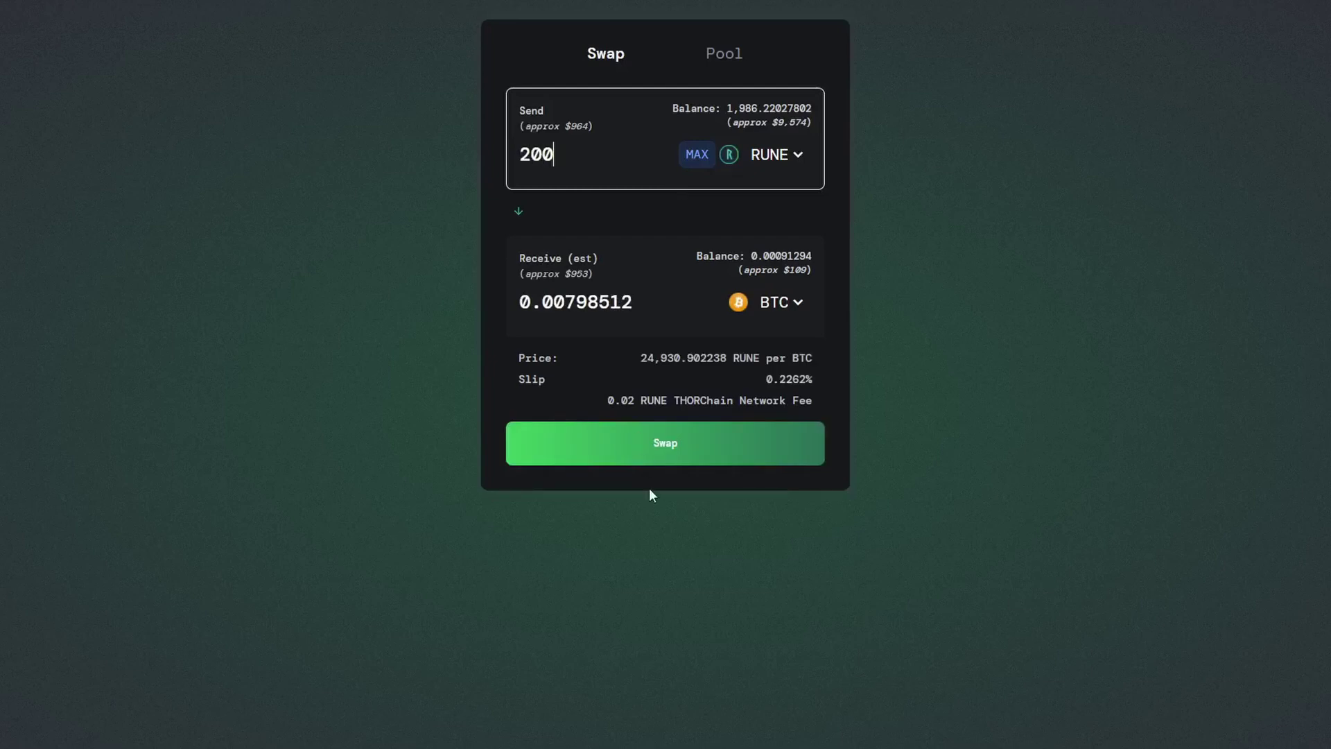
left_click(679, 444)
left_click(677, 513)
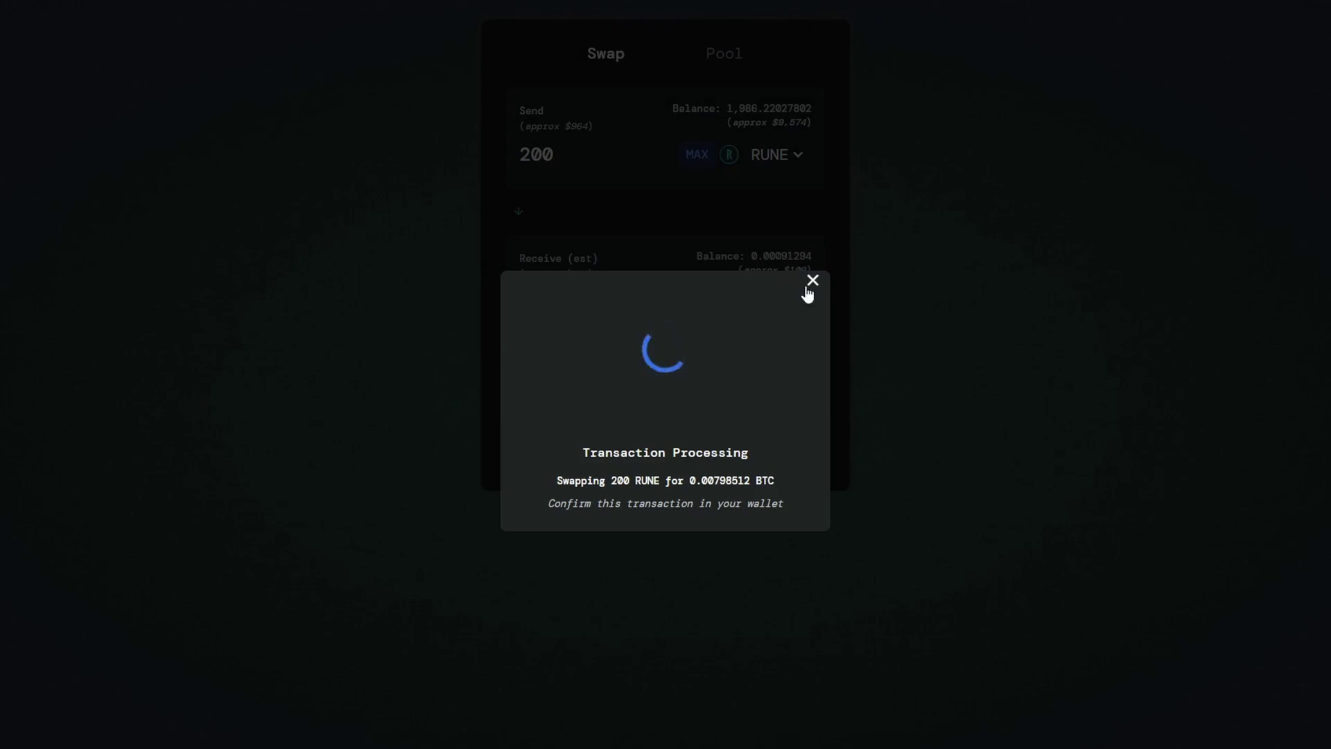
left_click(739, 496)
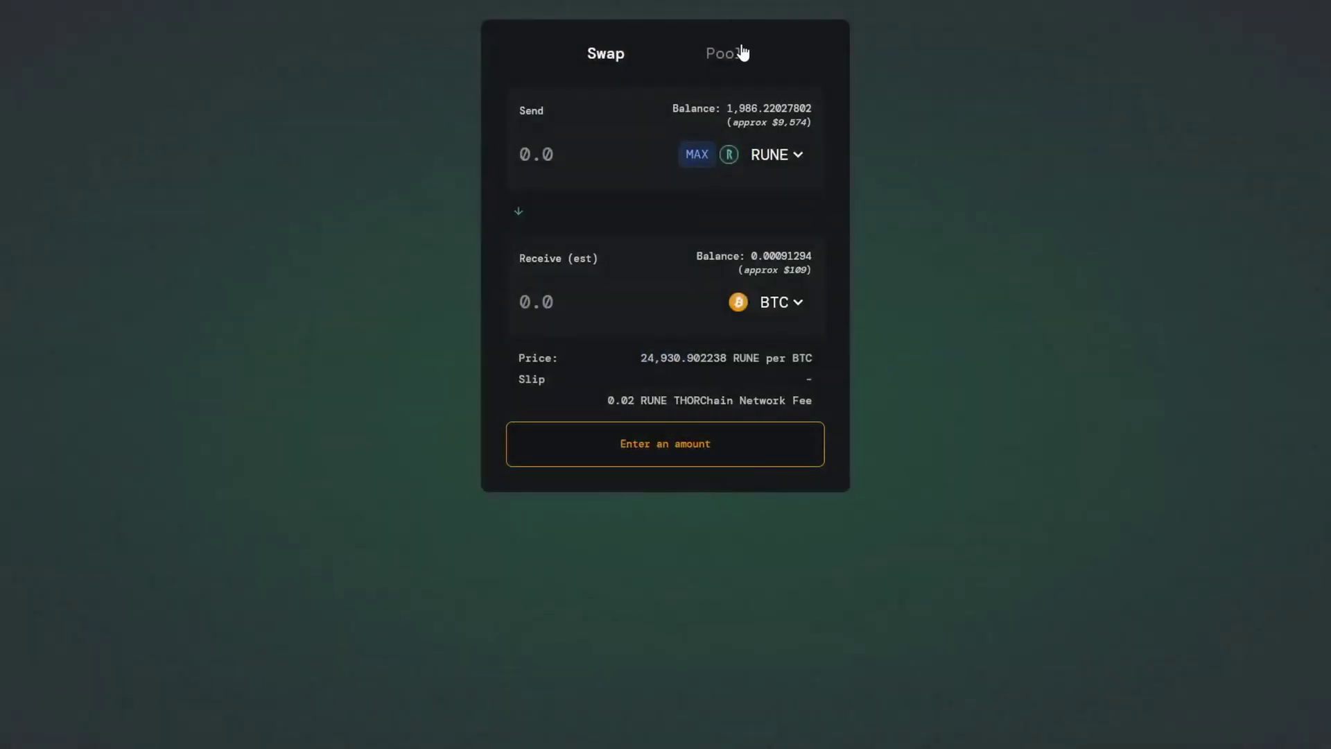
left_click(741, 52)
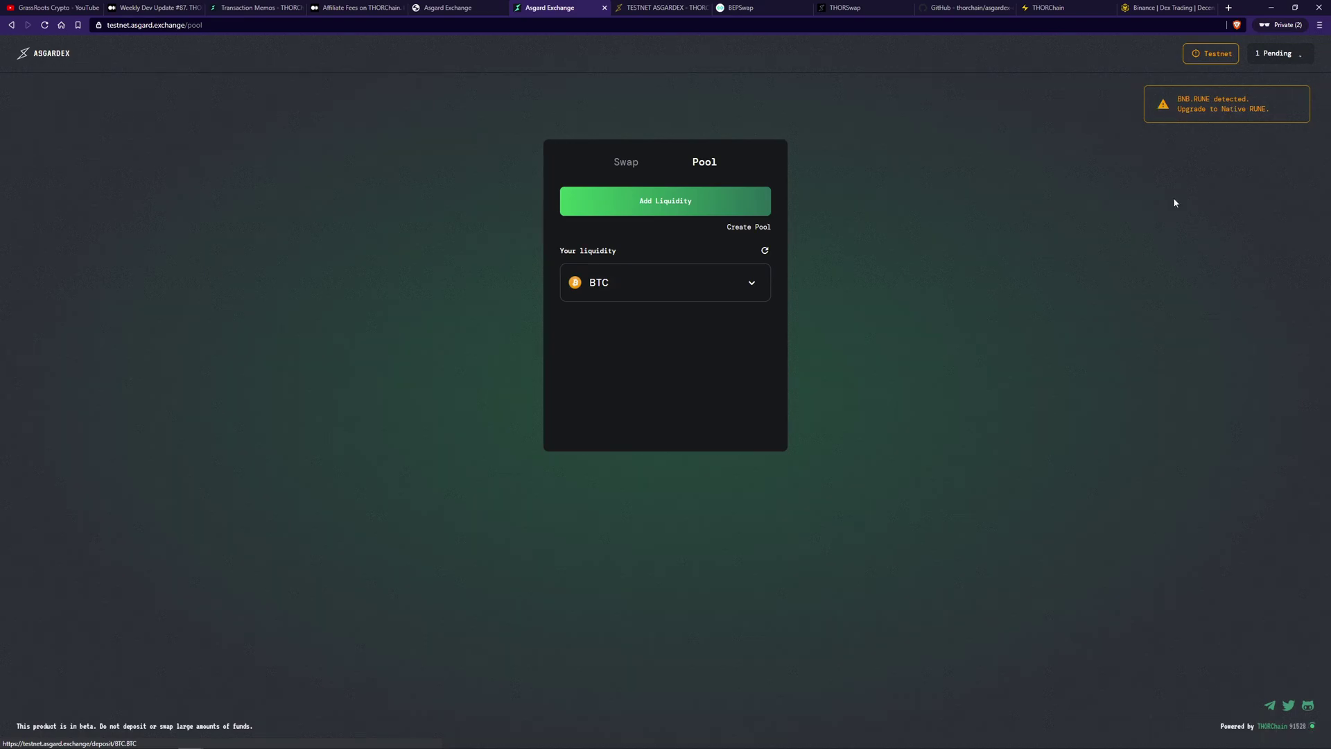
Step: Upgrade 1000 BNB-chain RUNE to native RUNE from the non-native RUNE assets warning
left_click(1239, 137)
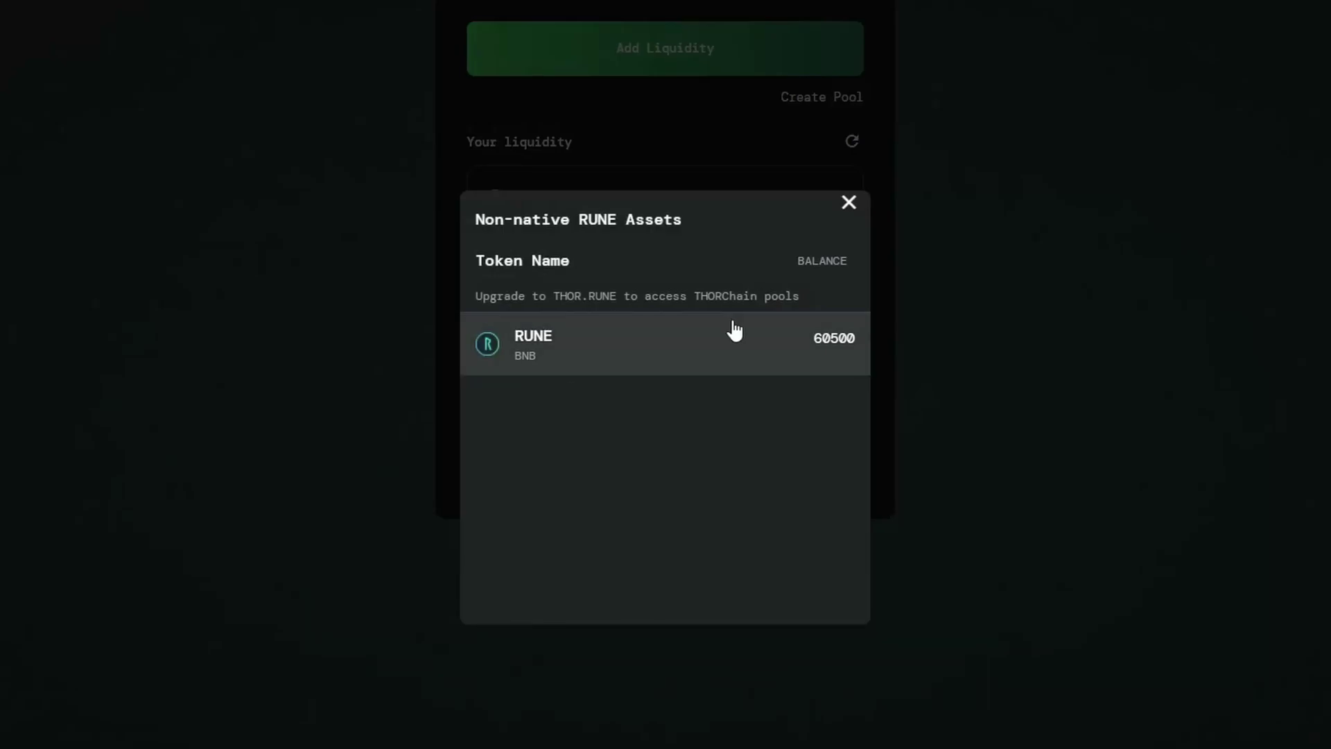
left_click(740, 352)
left_click(615, 391)
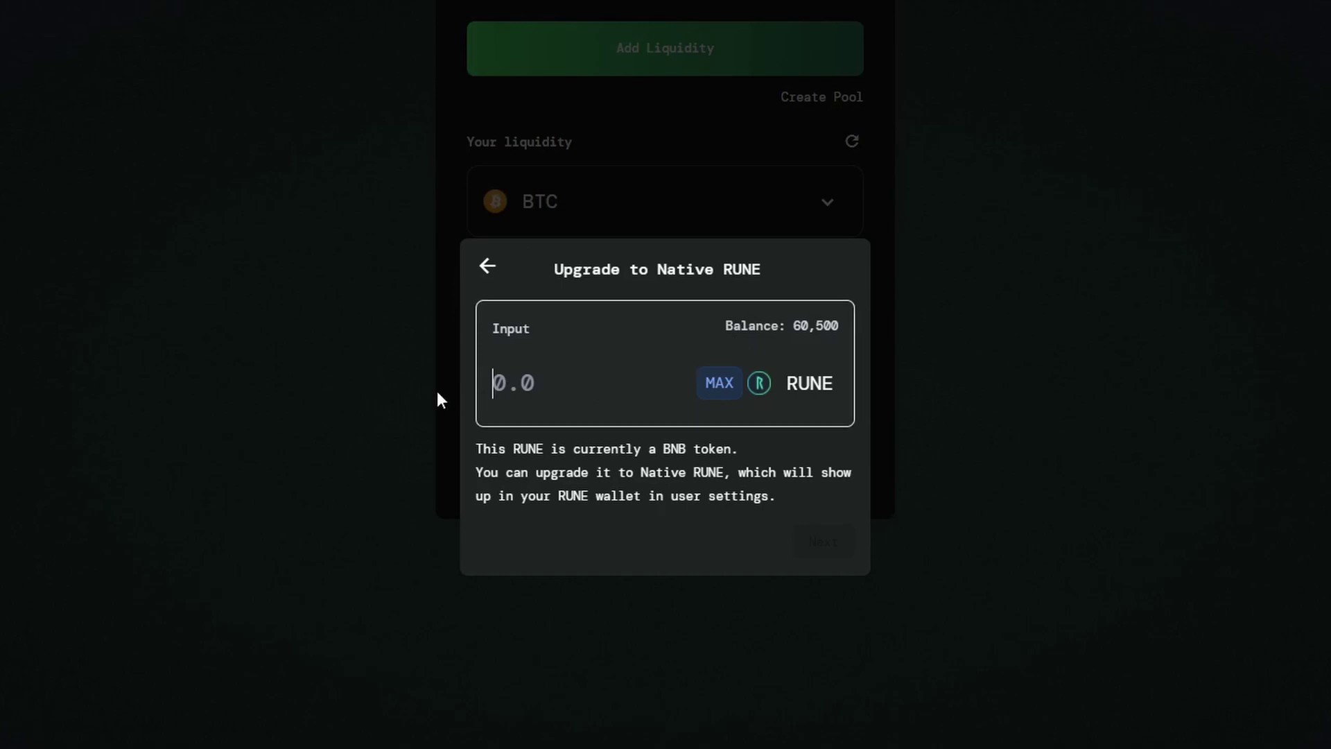
type("1000")
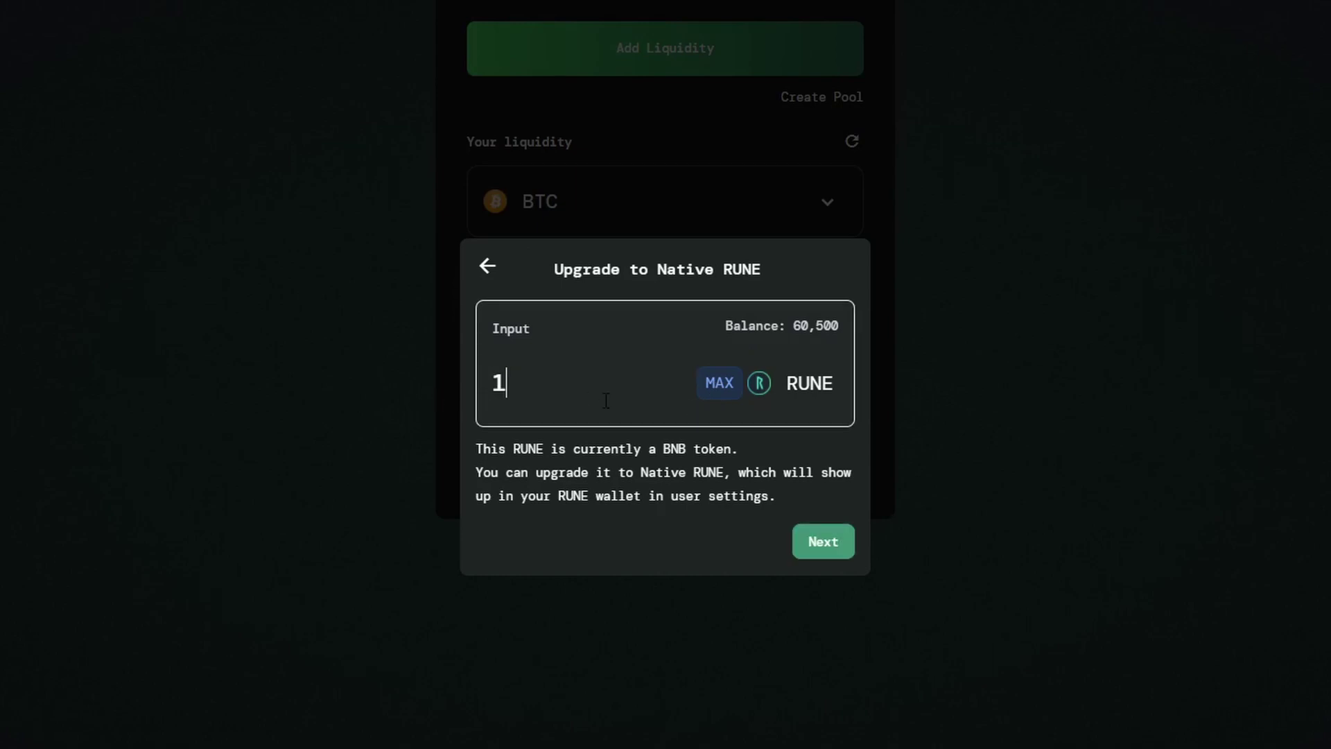
left_click(800, 553)
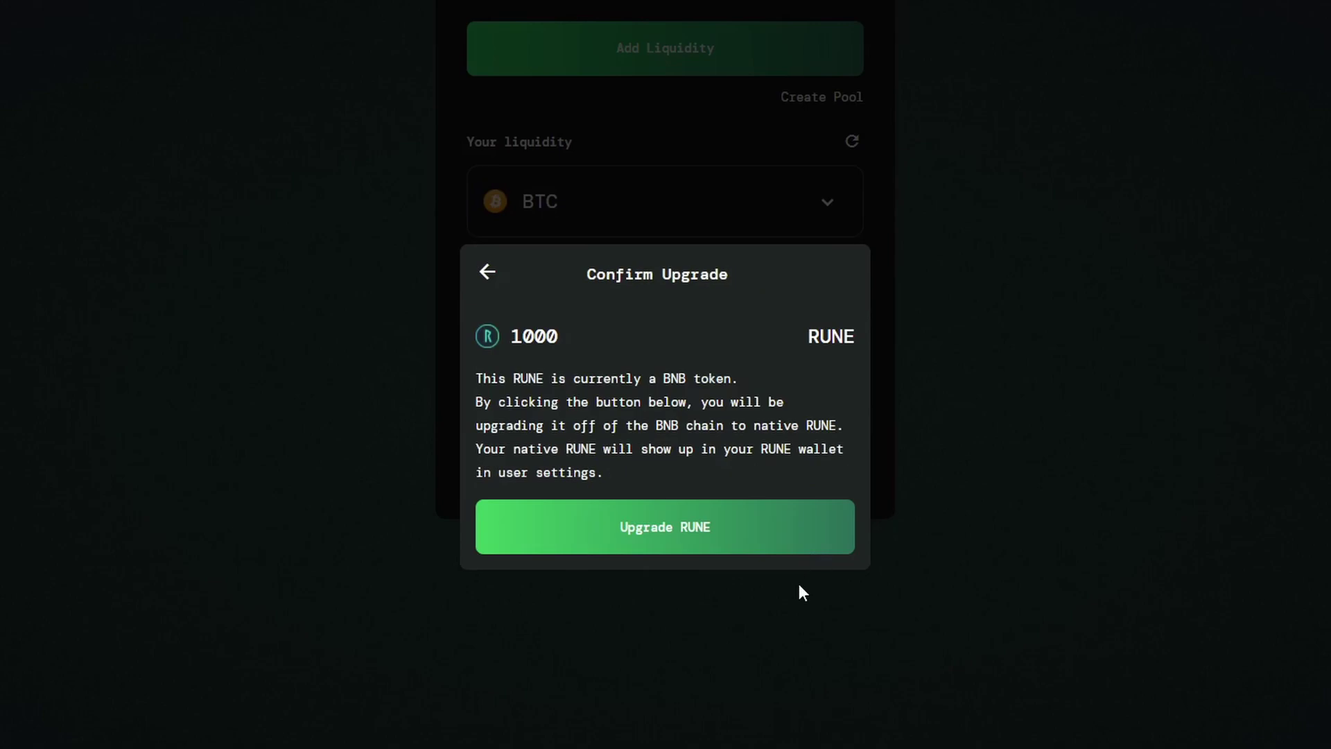
left_click(726, 553)
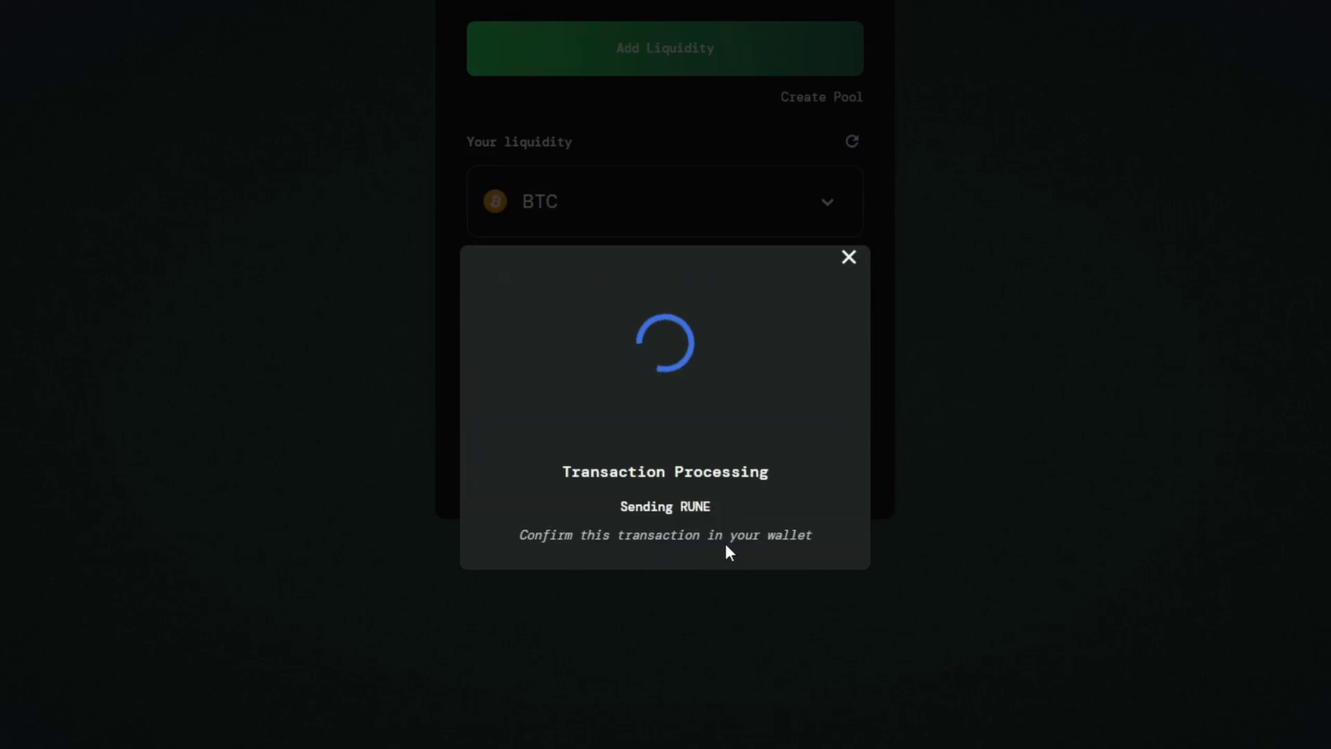
left_click(728, 553)
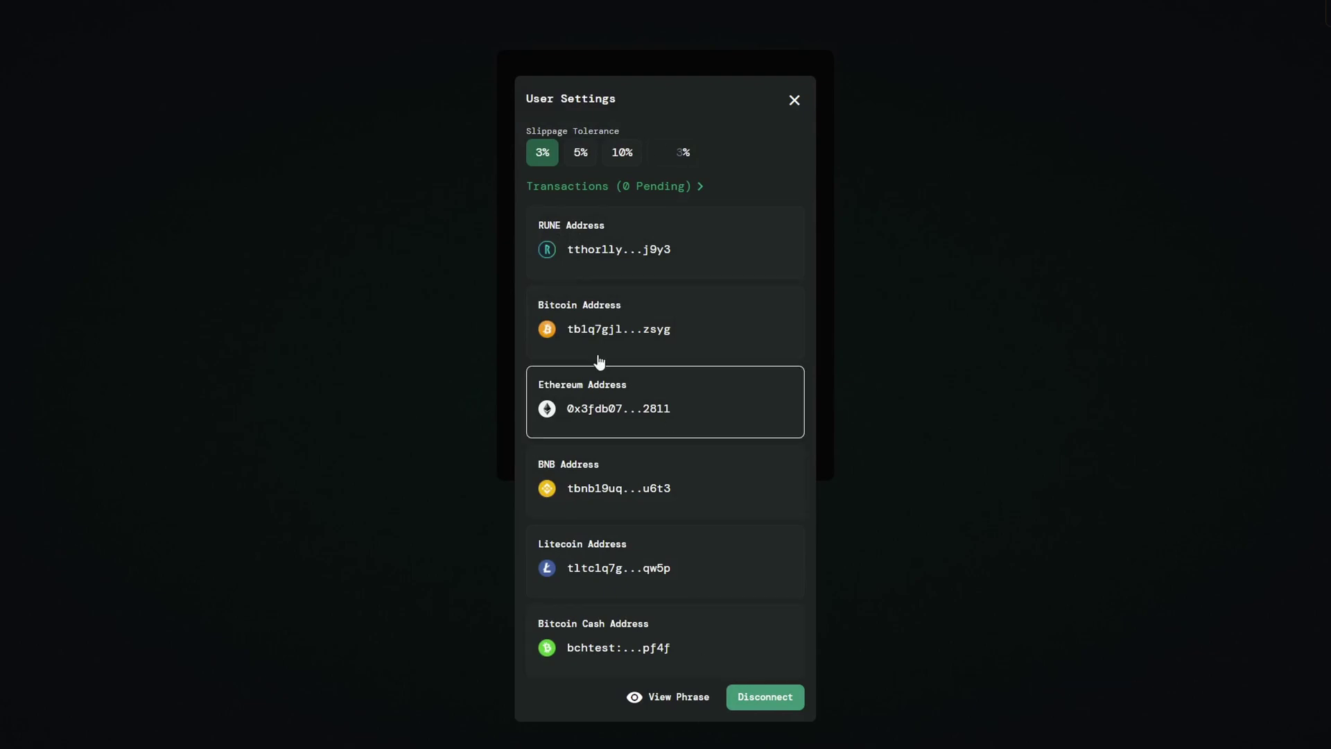
Step: Review the THOR wallet's RUNE details, then set slippage tolerance to 10% and return to Swap
left_click(669, 255)
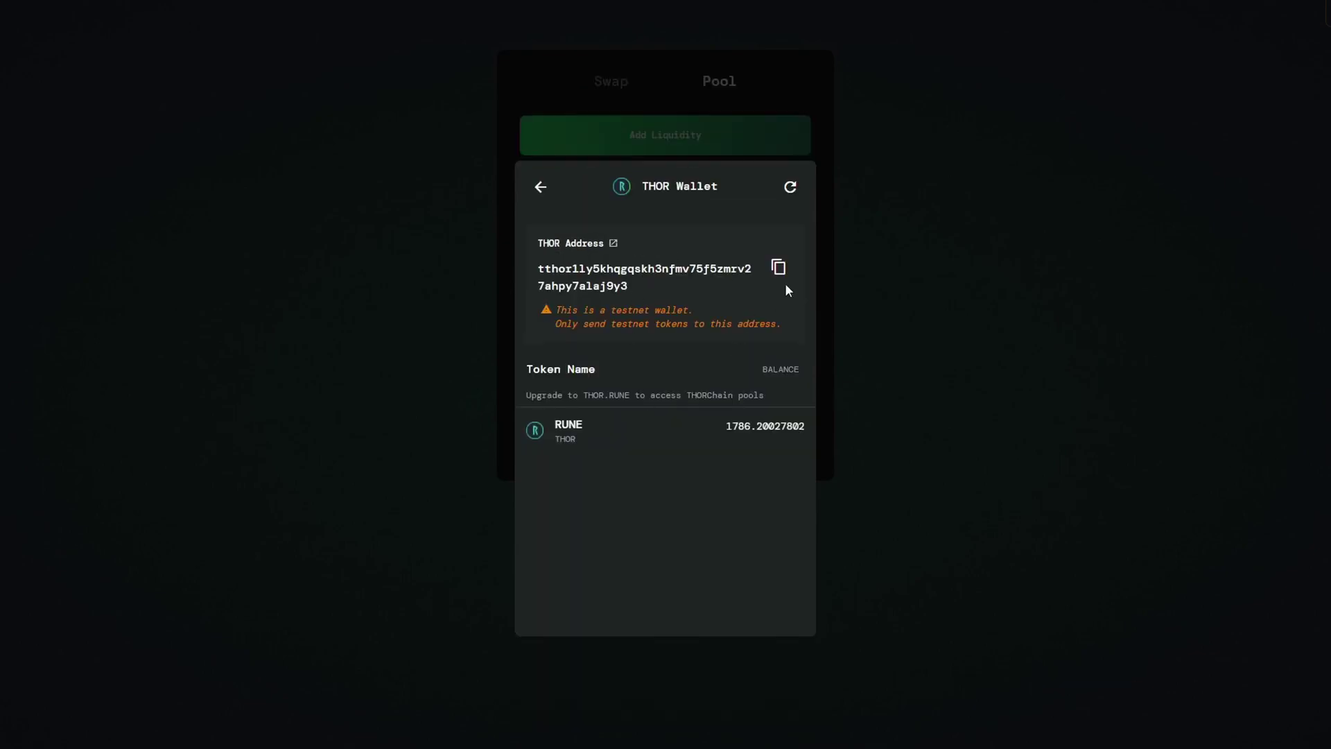
left_click(590, 444)
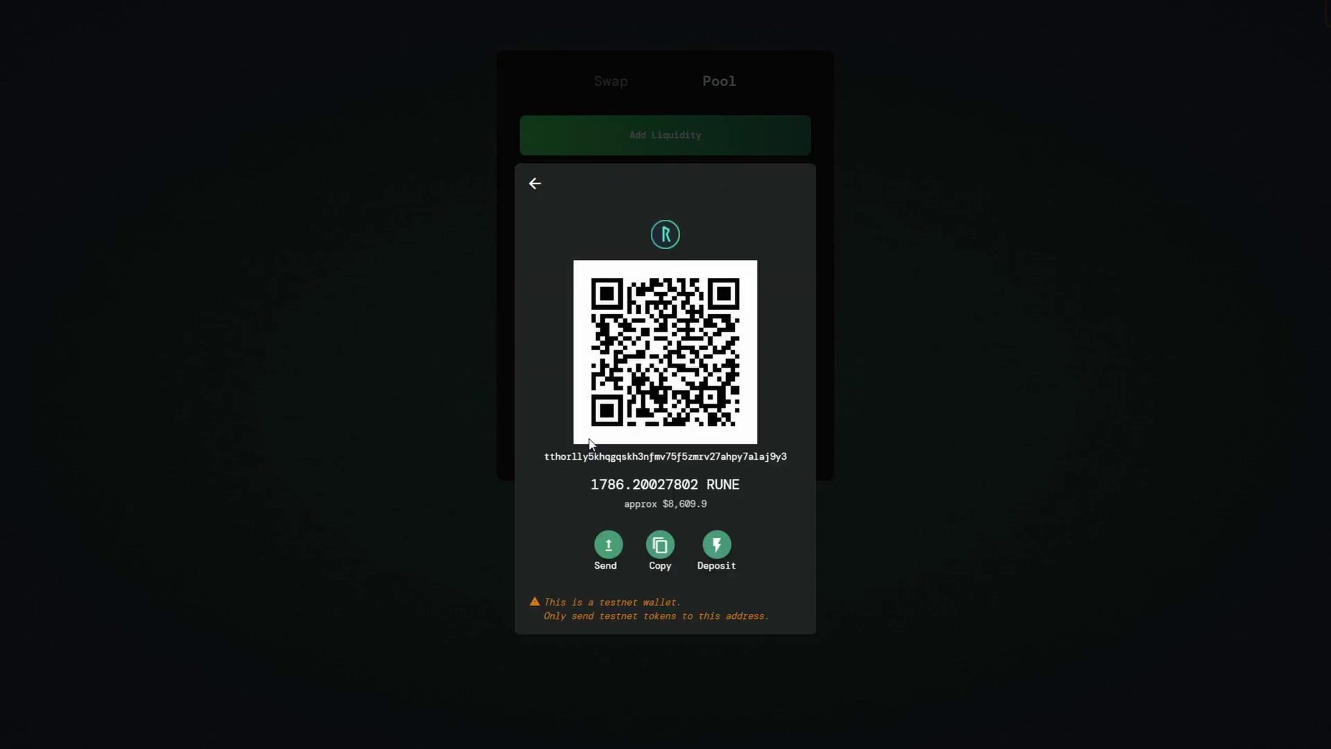
left_click(536, 184)
left_click(535, 182)
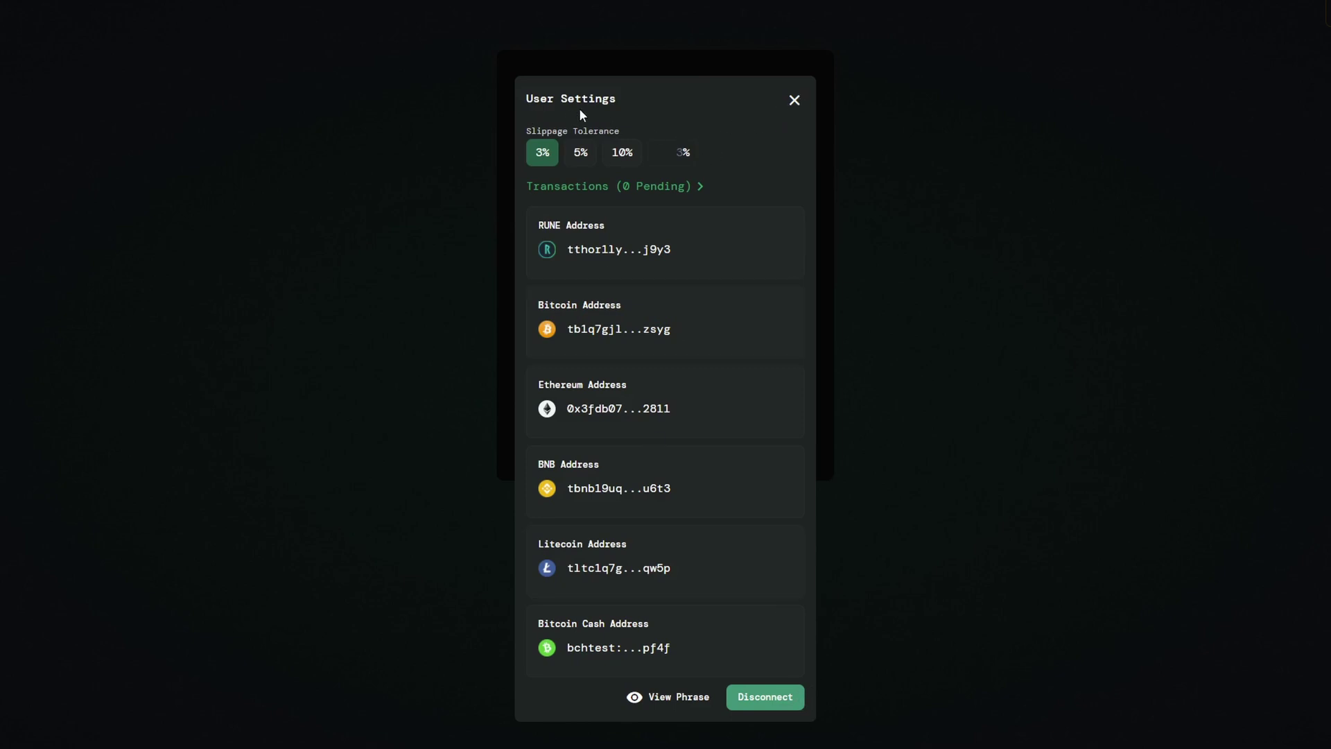
left_click(620, 153)
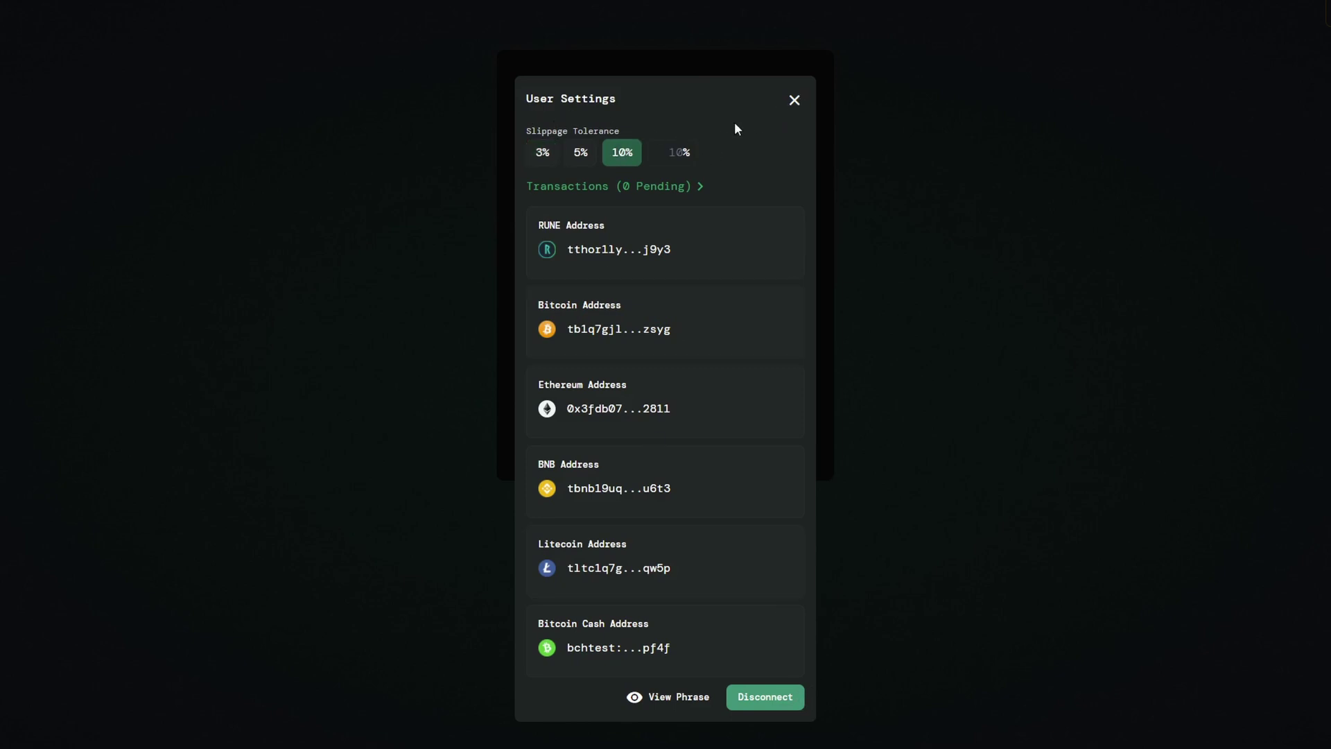
left_click(794, 101)
left_click(617, 81)
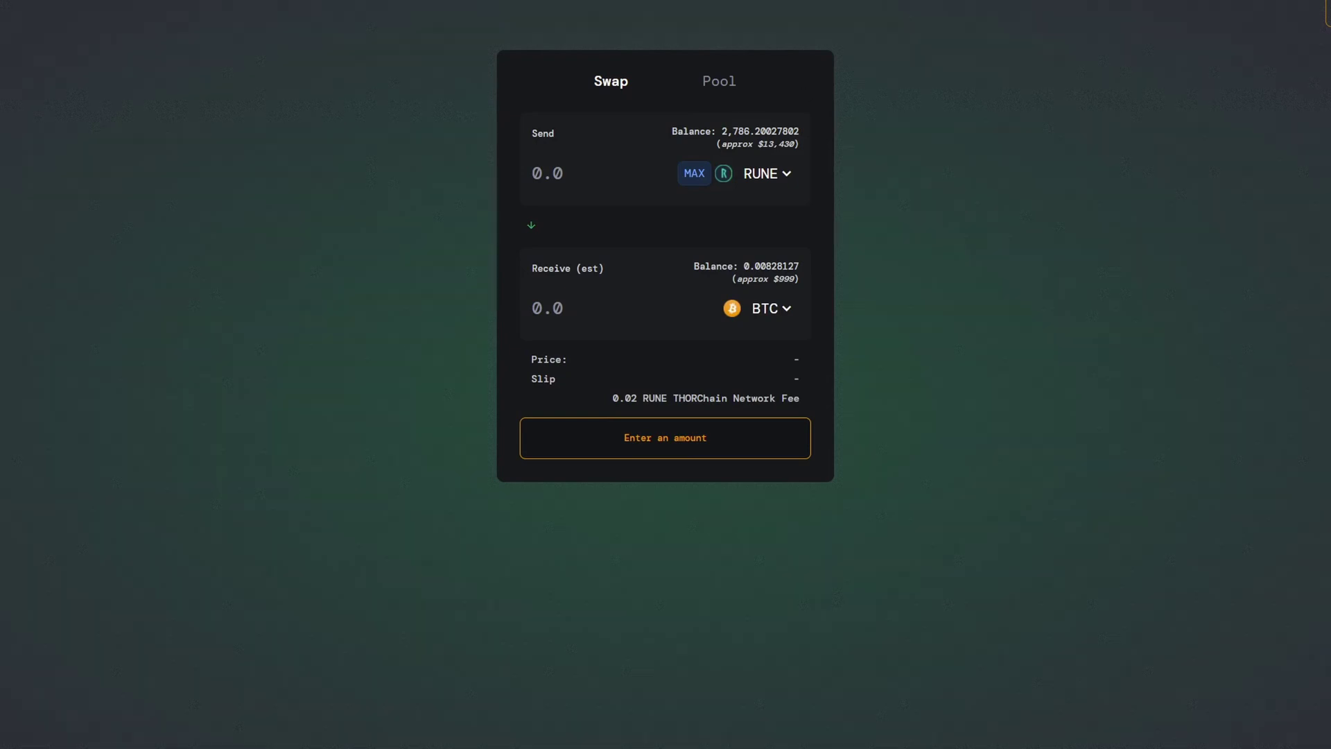
Step: Disconnect the wallet from user settings, then reopen settings and the THOR wallet
left_click(1327, 13)
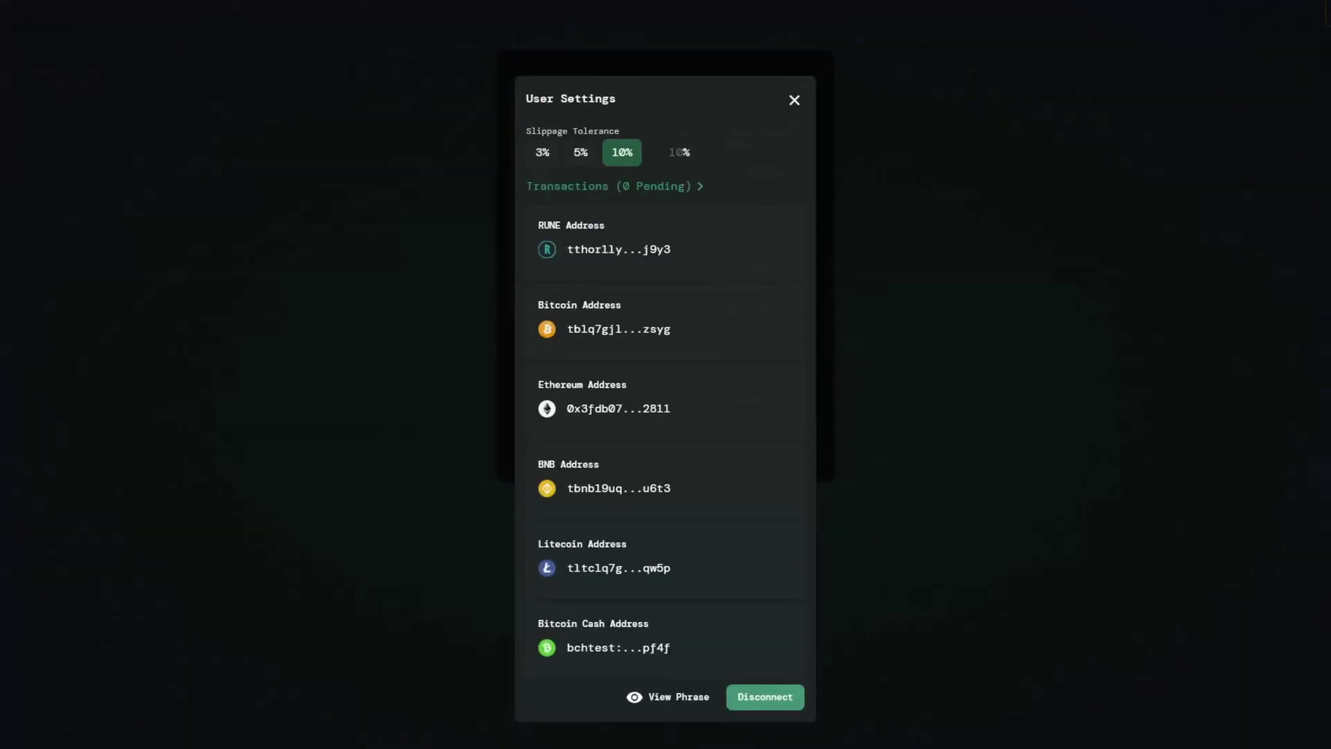
left_click(762, 706)
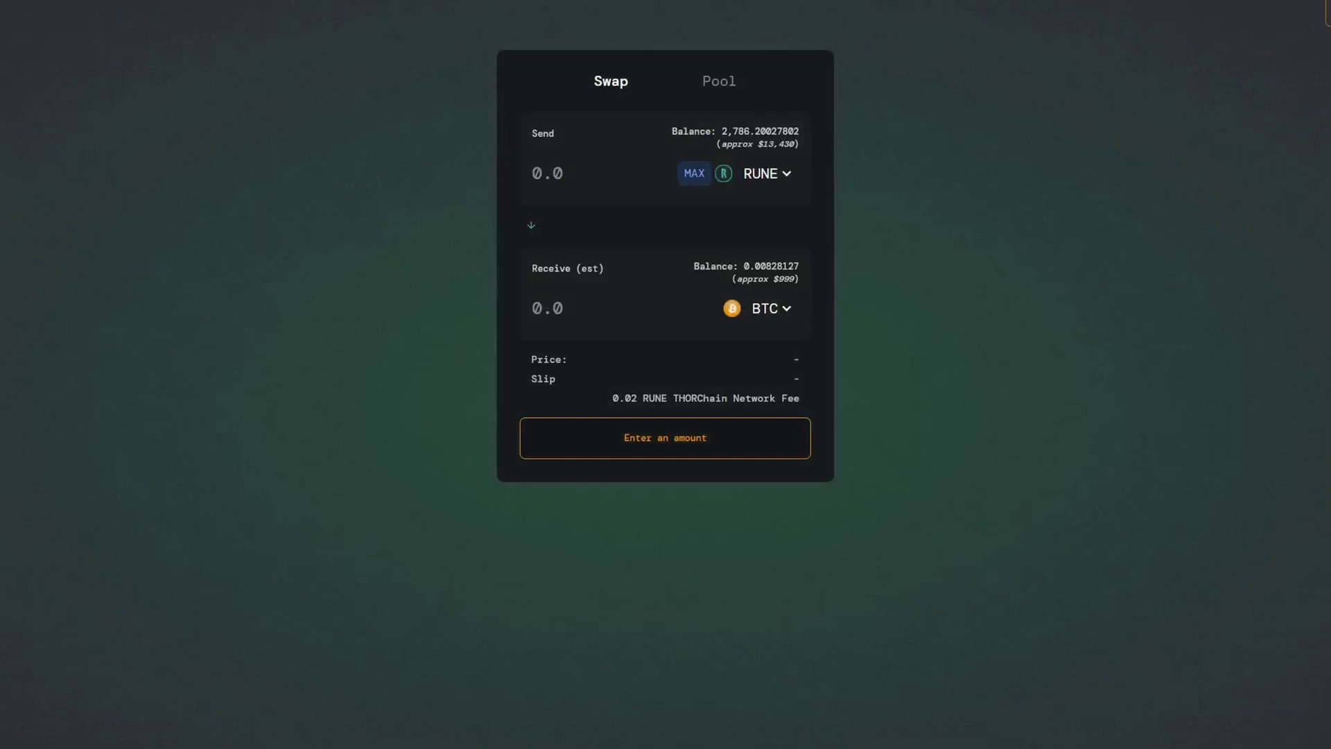
left_click(1327, 14)
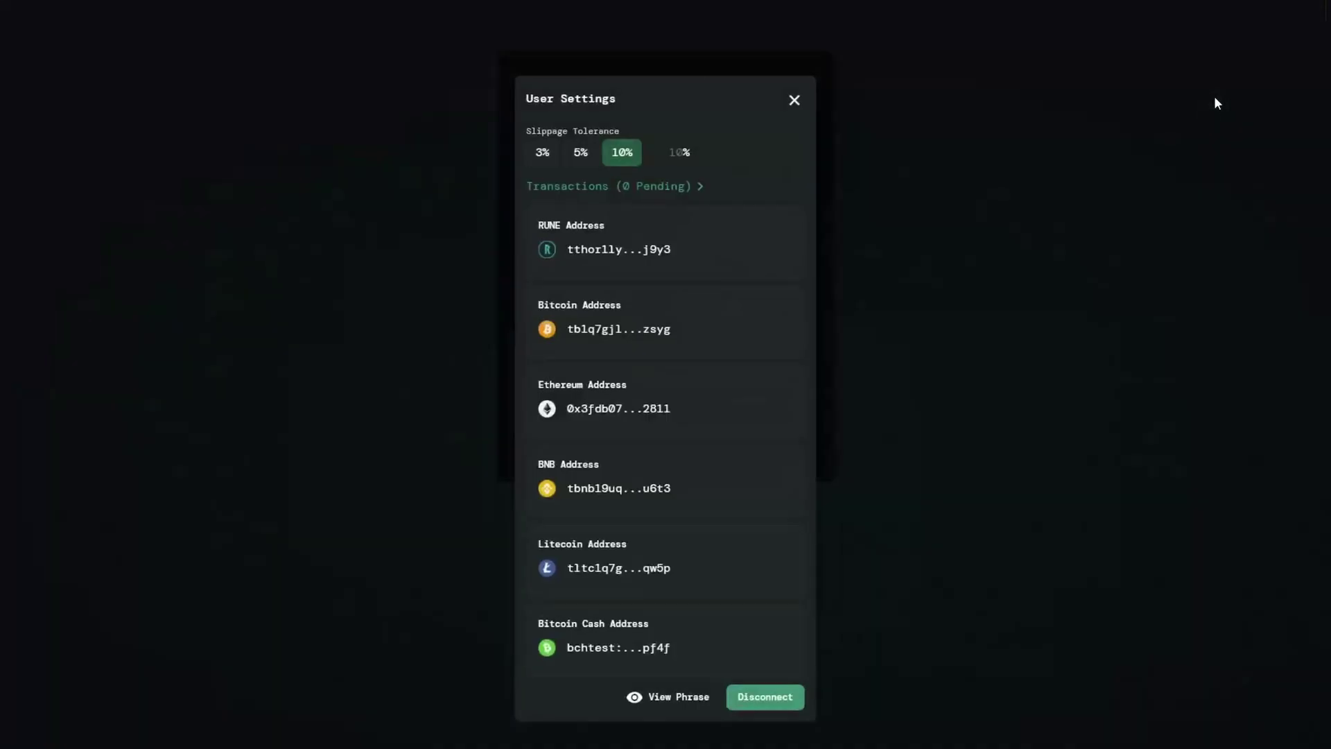
left_click(587, 244)
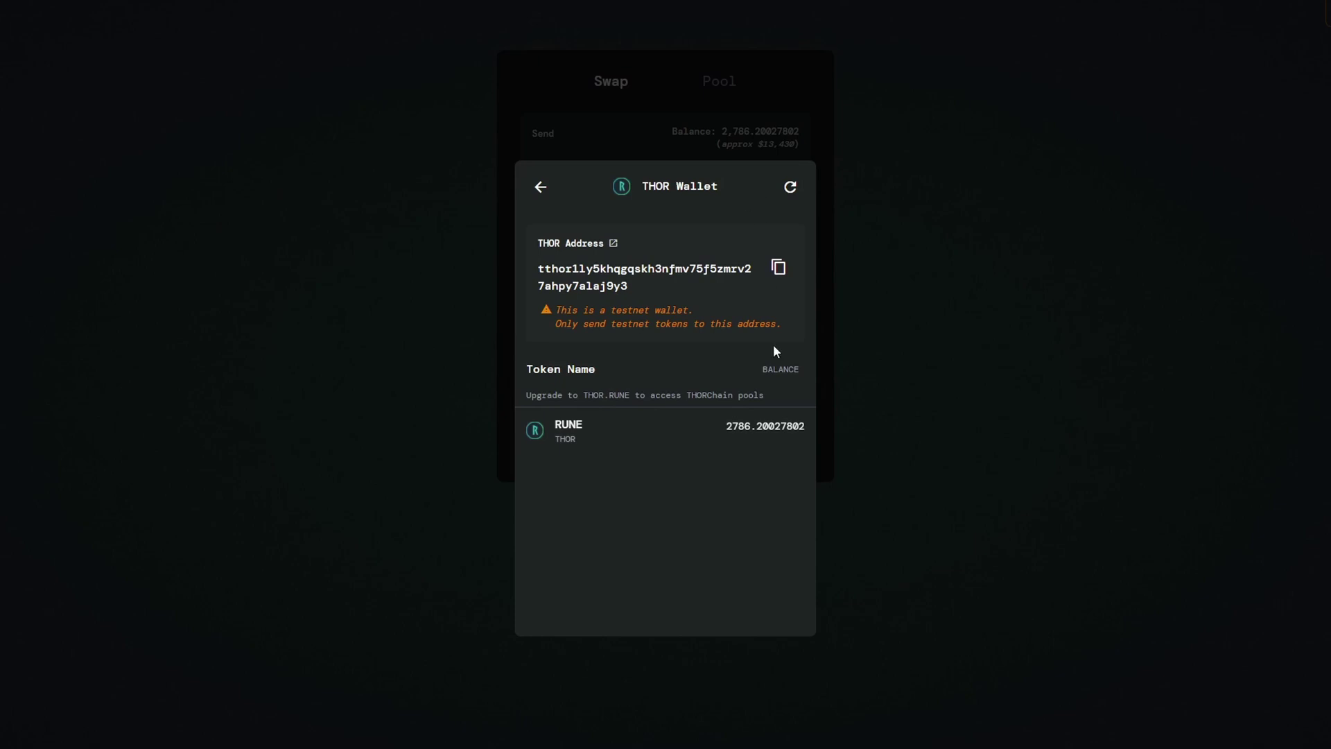
Step: Copy the THOR wallet address and browse the RUNE token details
left_click(775, 270)
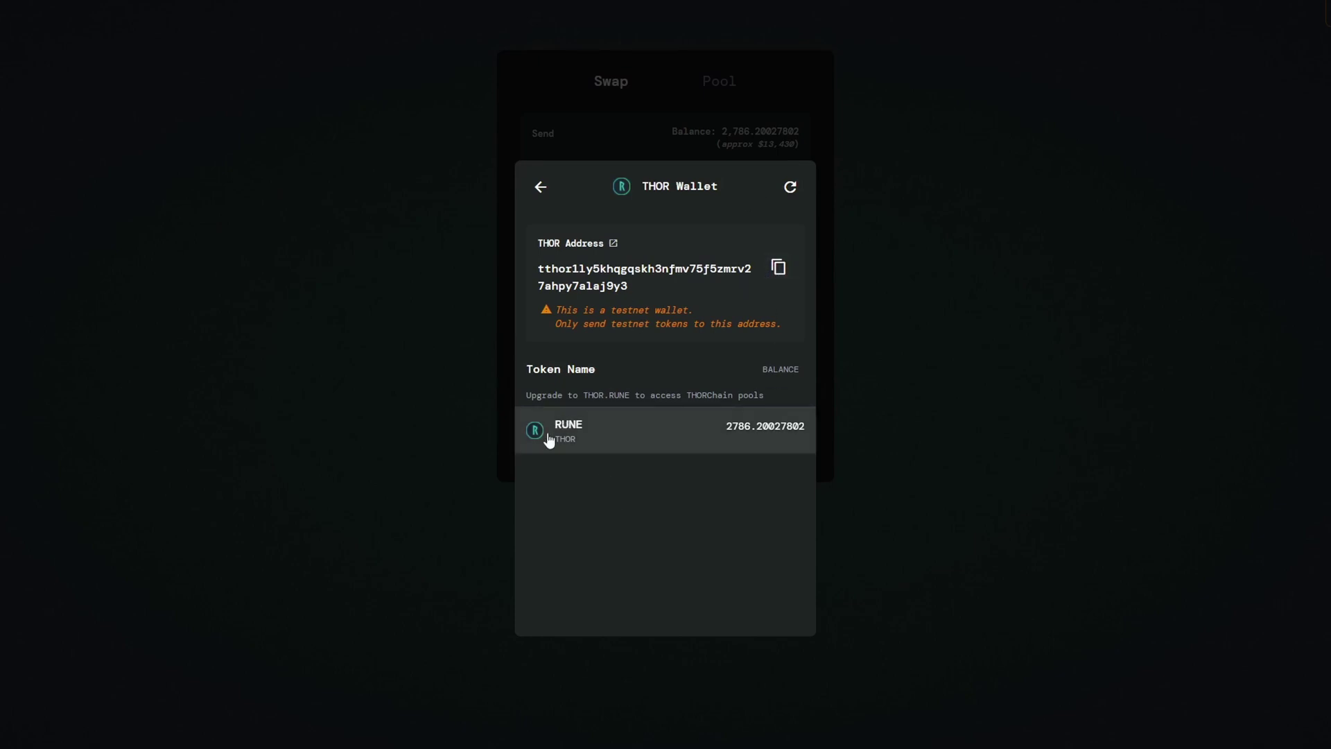
left_click(567, 424)
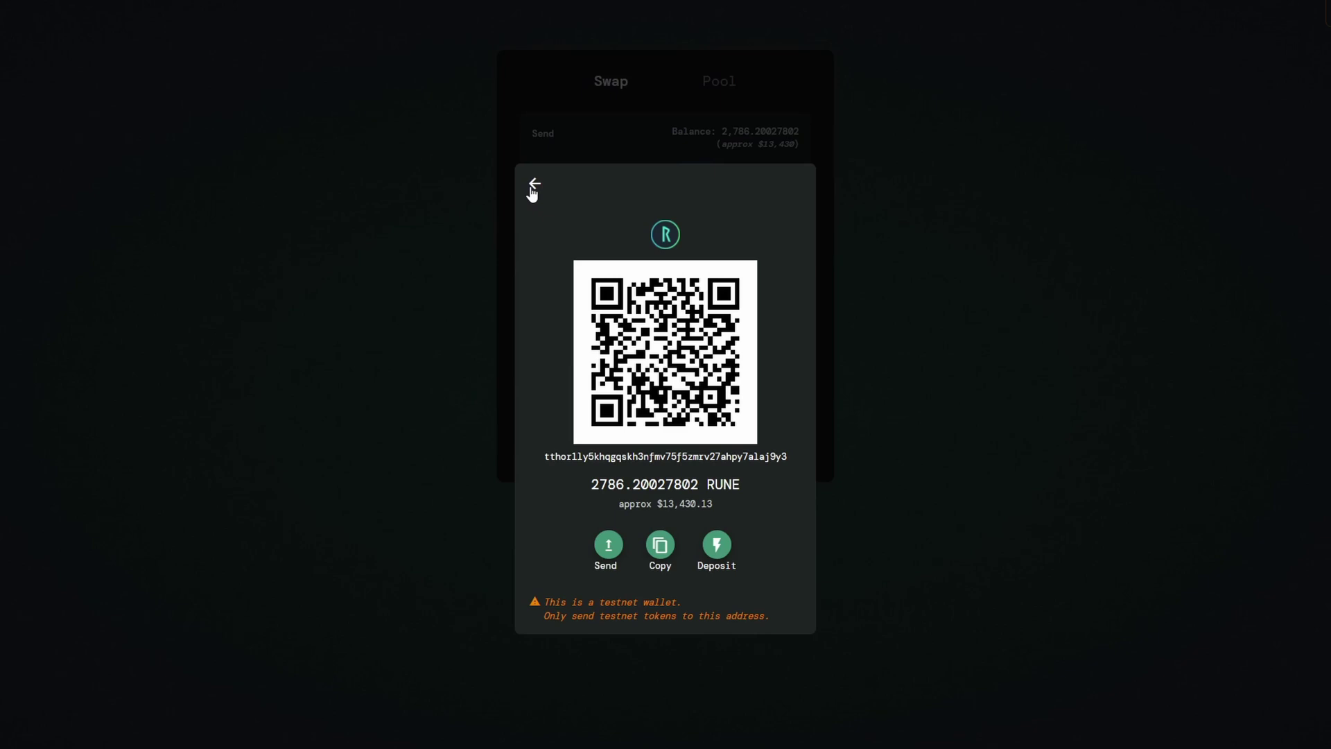
left_click(532, 188)
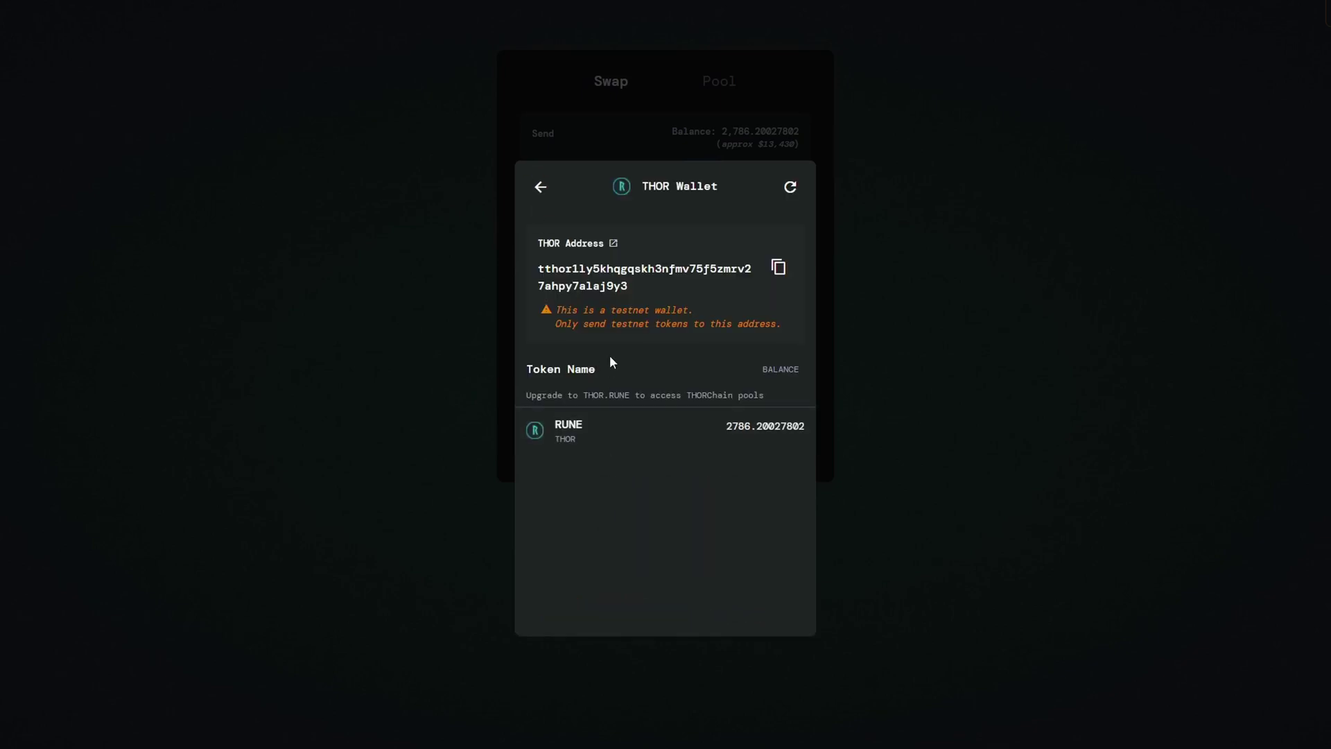
left_click(621, 437)
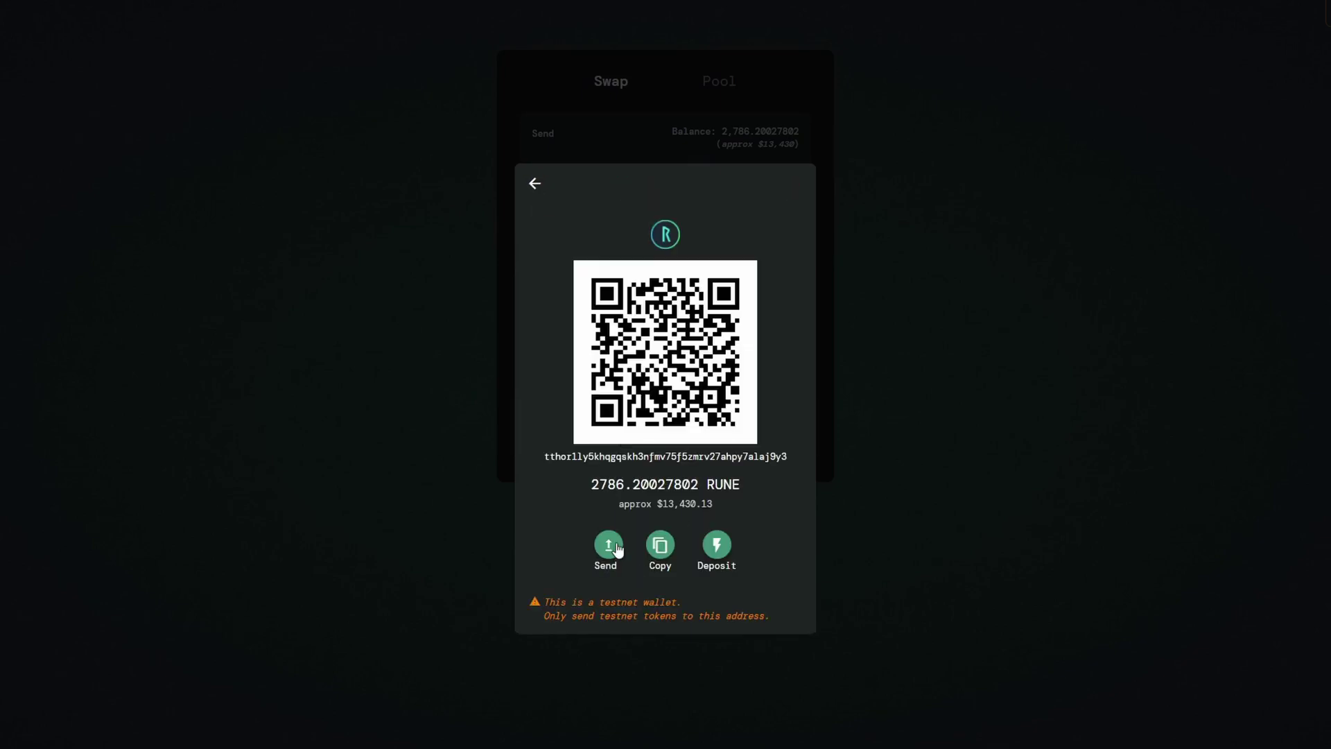
Step: Look over the RUNE deposit memo form, then back out to the user settings
left_click(714, 554)
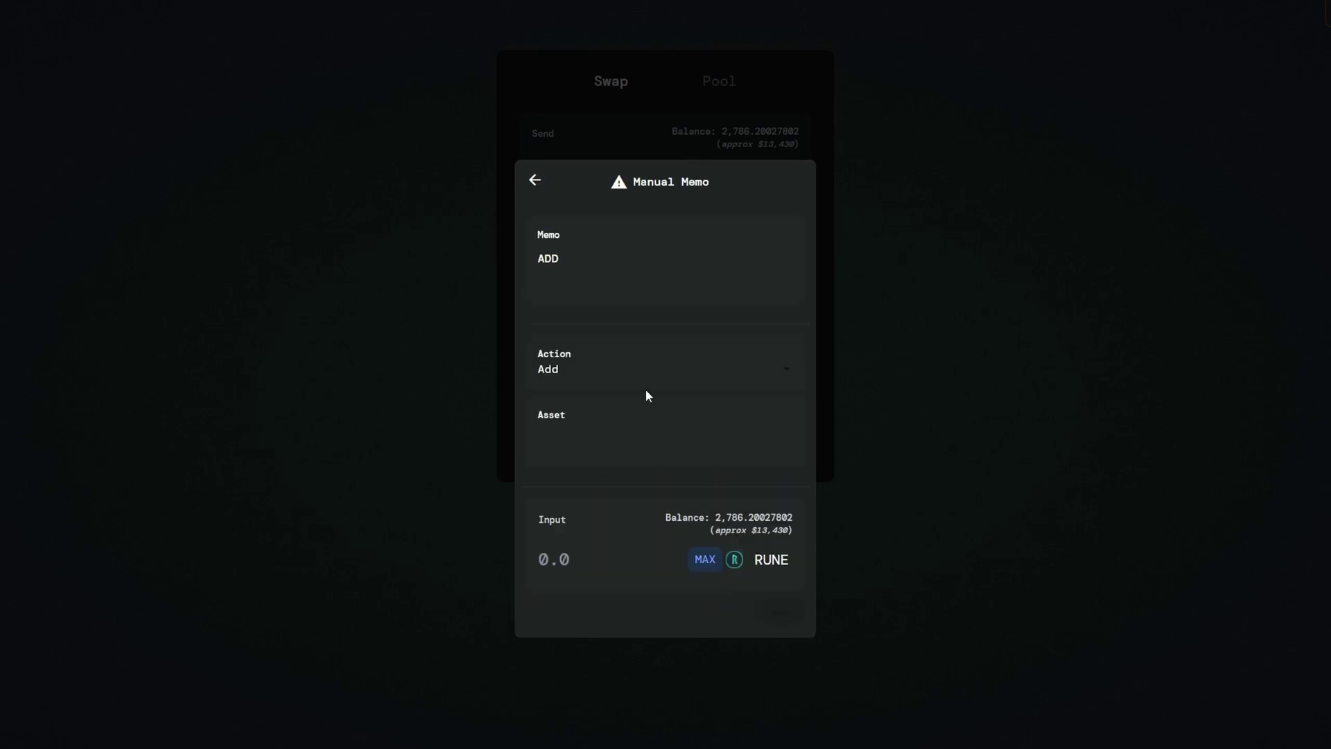
left_click(598, 427)
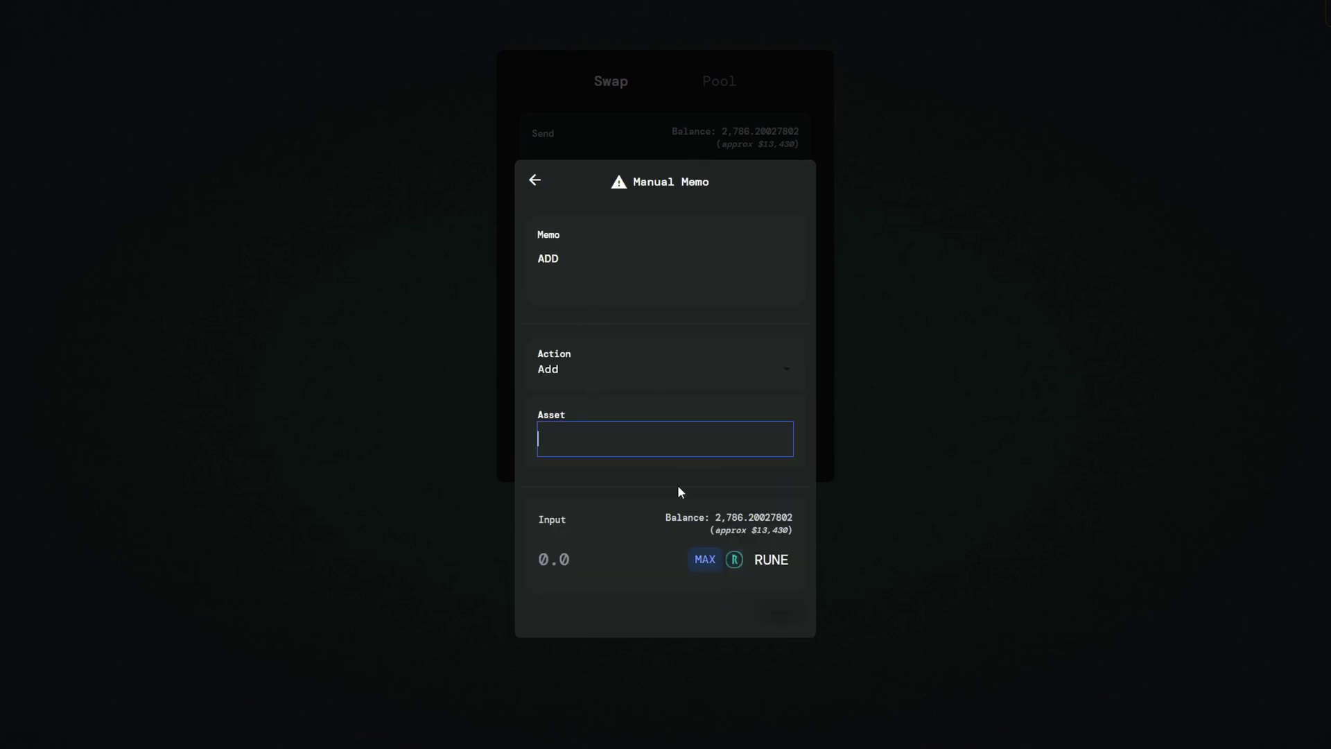
left_click_drag(494, 186, 530, 184)
left_click(531, 183)
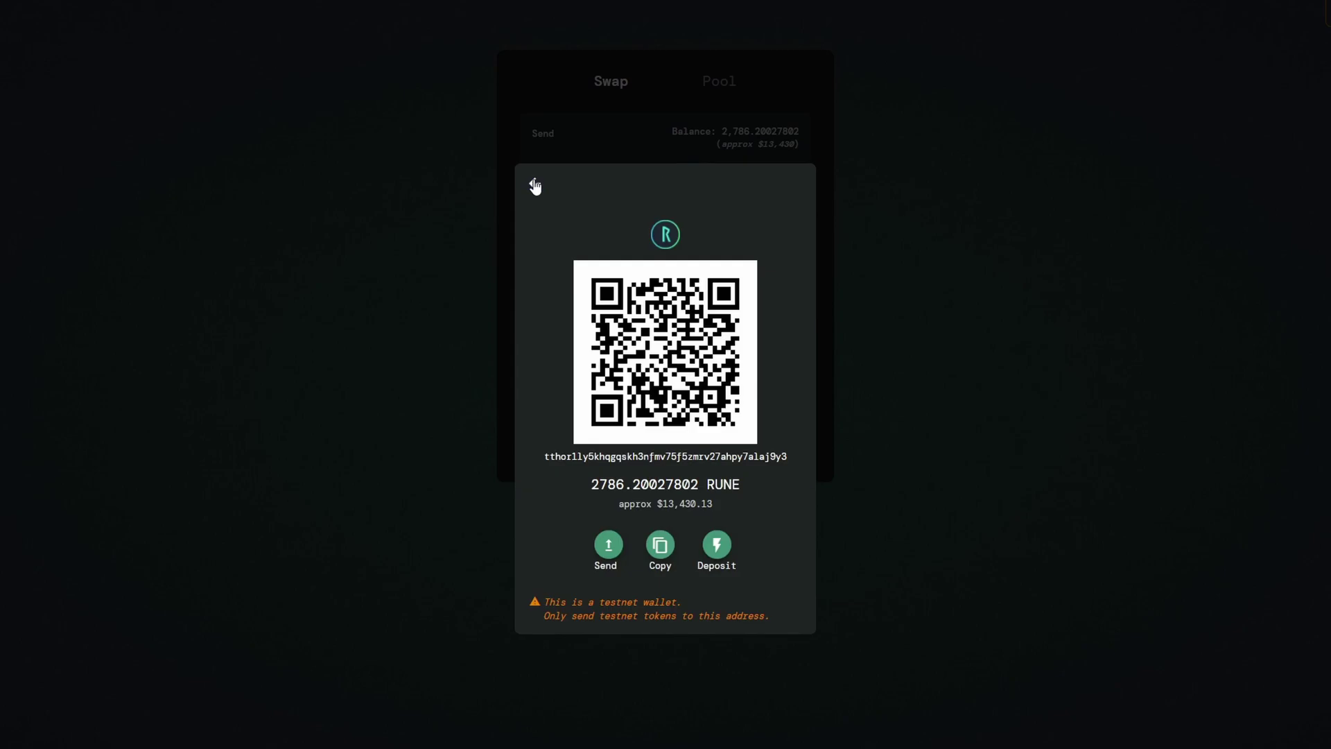
left_click(537, 183)
left_click(540, 196)
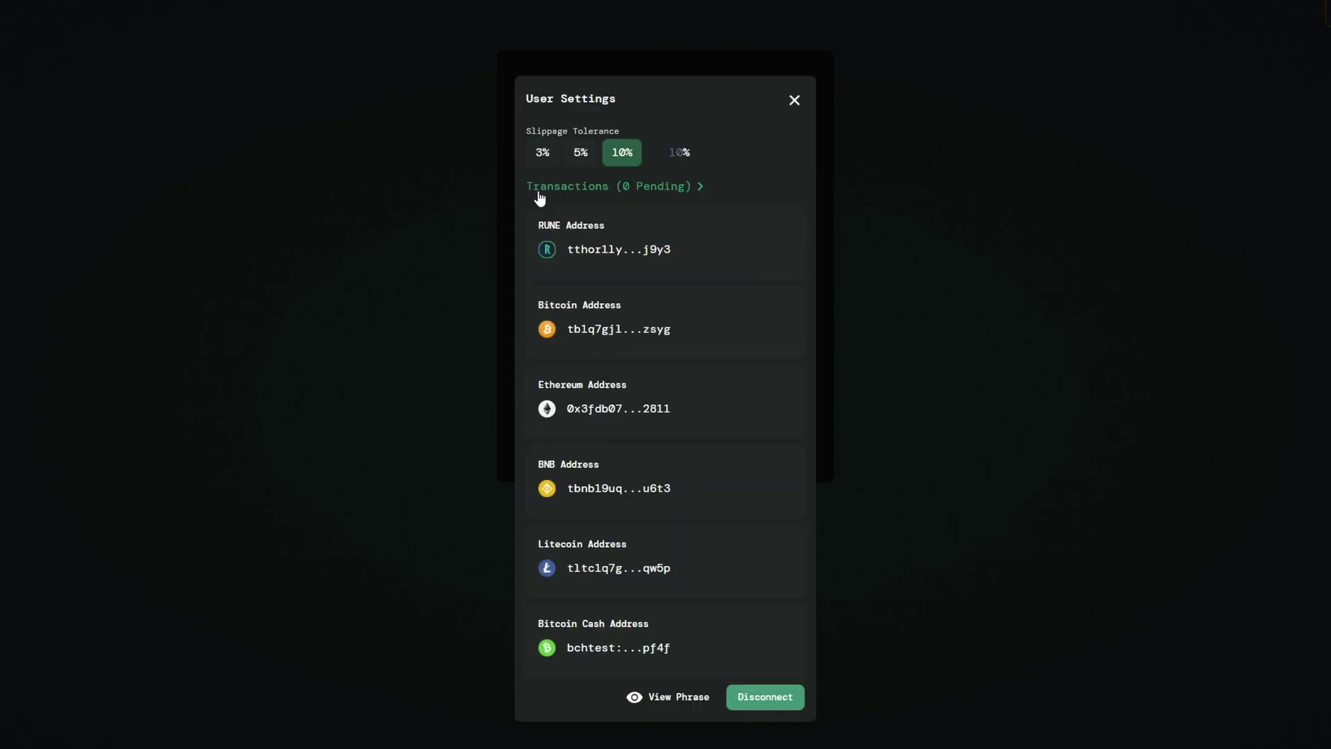
Step: Inspect the BTC wallet's QR details and send form, then back out and close user settings
left_click(623, 355)
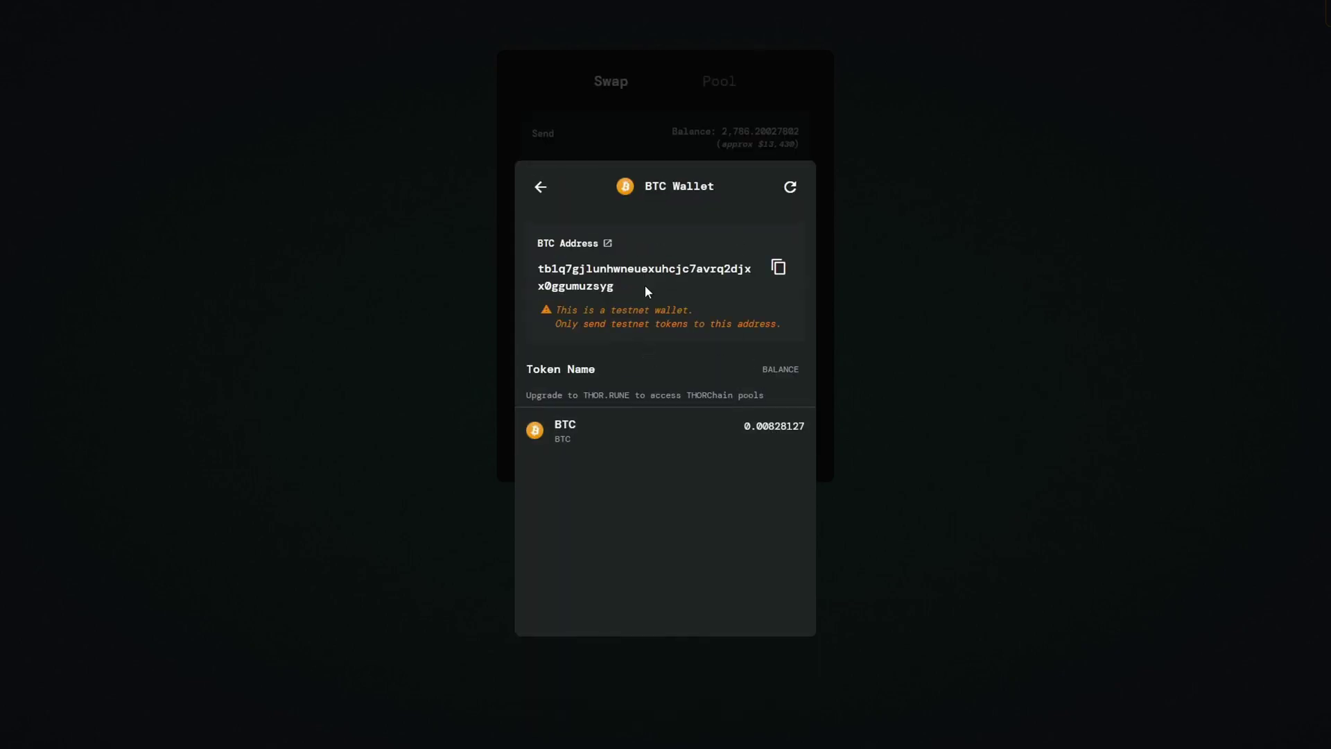
left_click(586, 433)
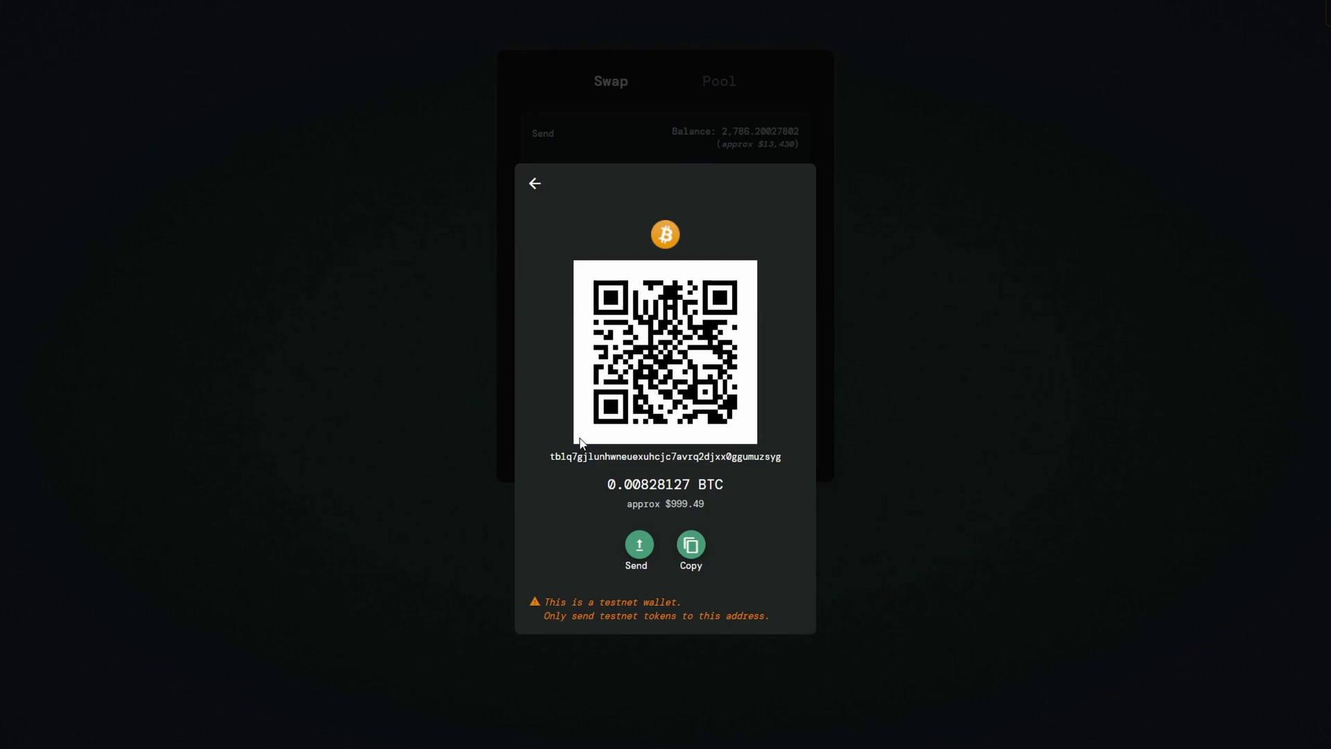
left_click(637, 548)
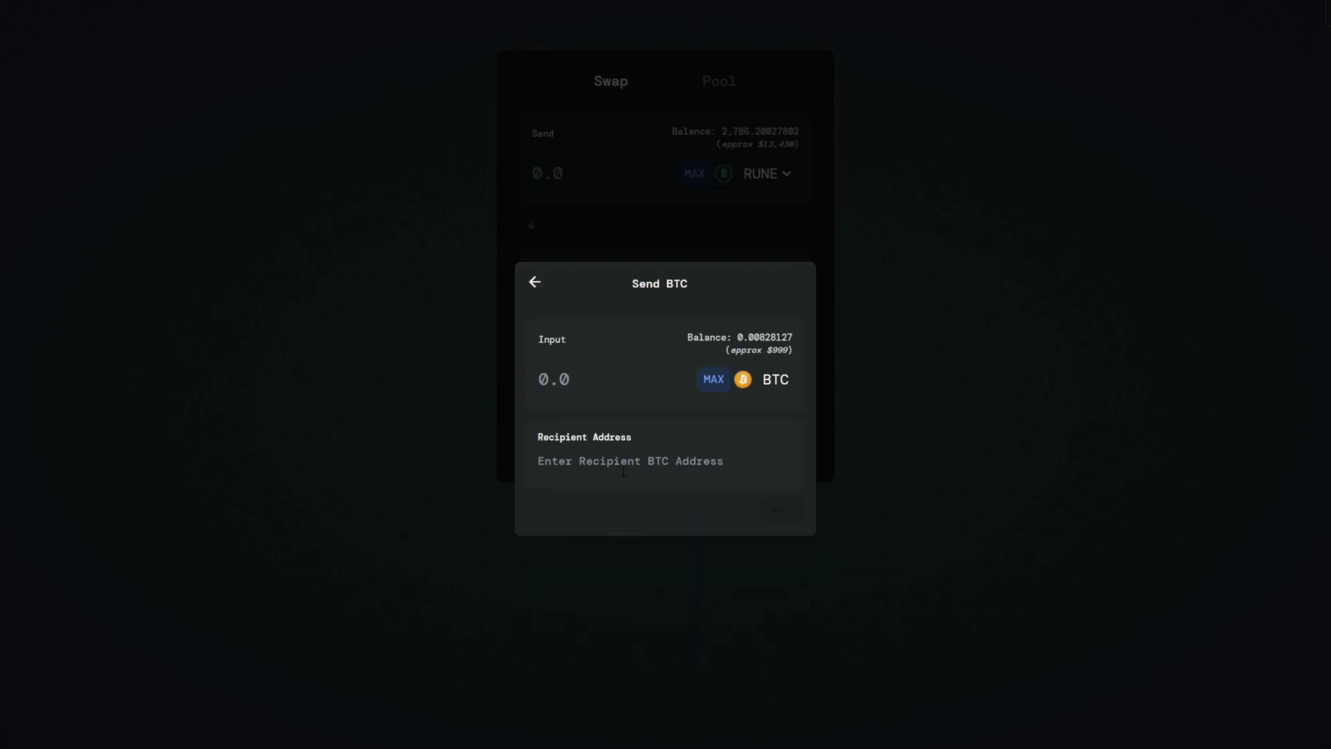
left_click(532, 284)
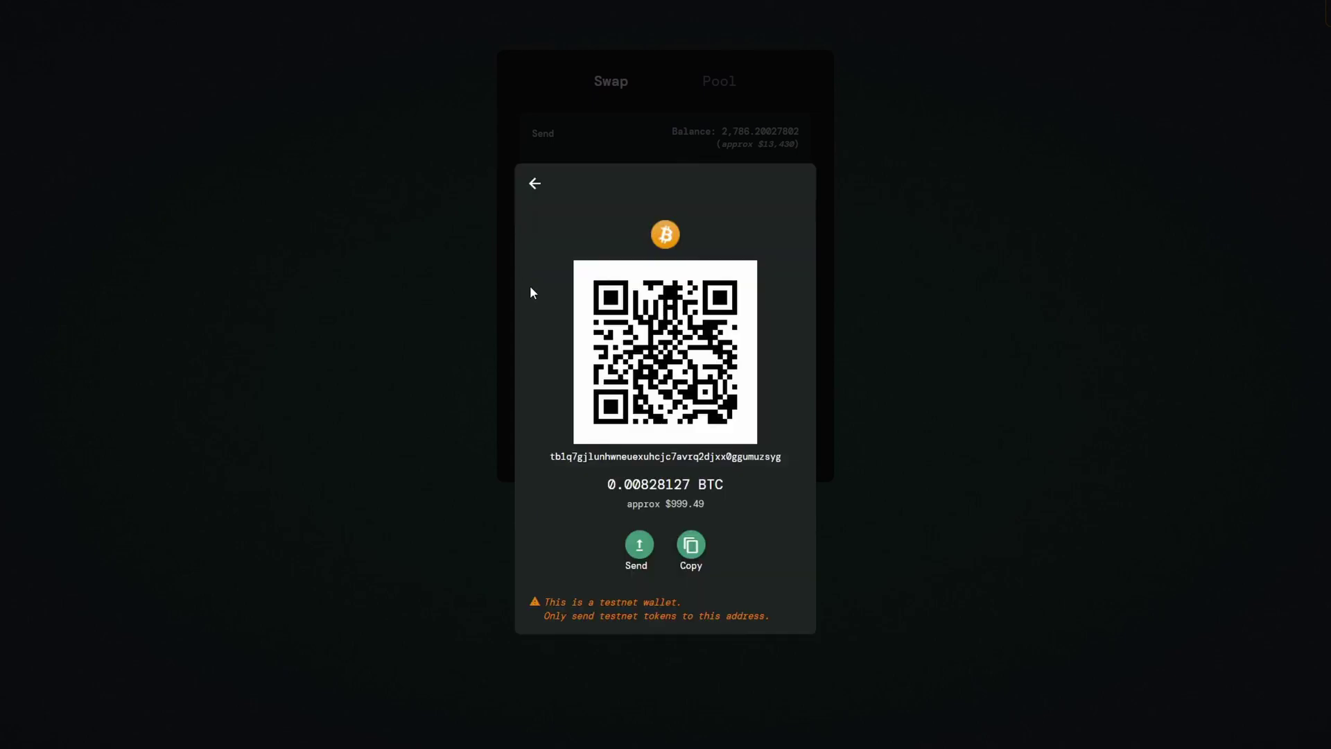
left_click(533, 189)
left_click(536, 188)
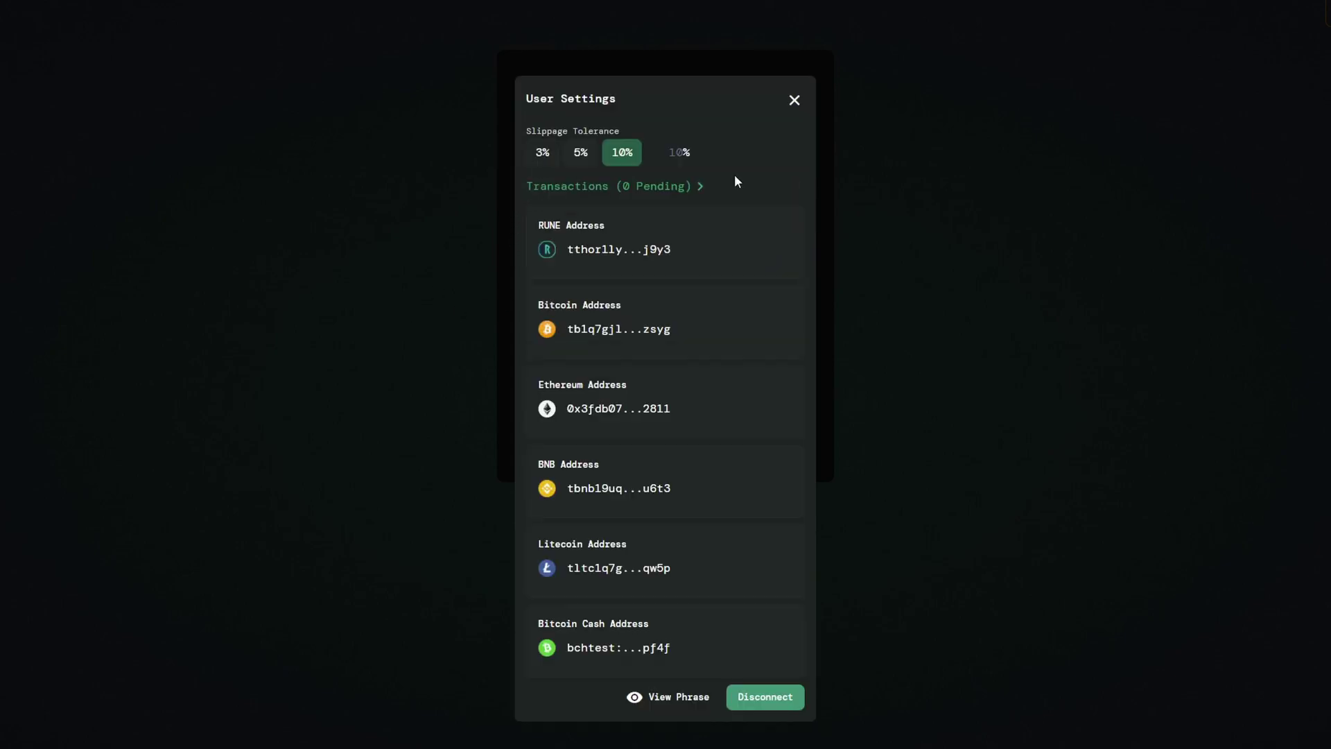
left_click(795, 101)
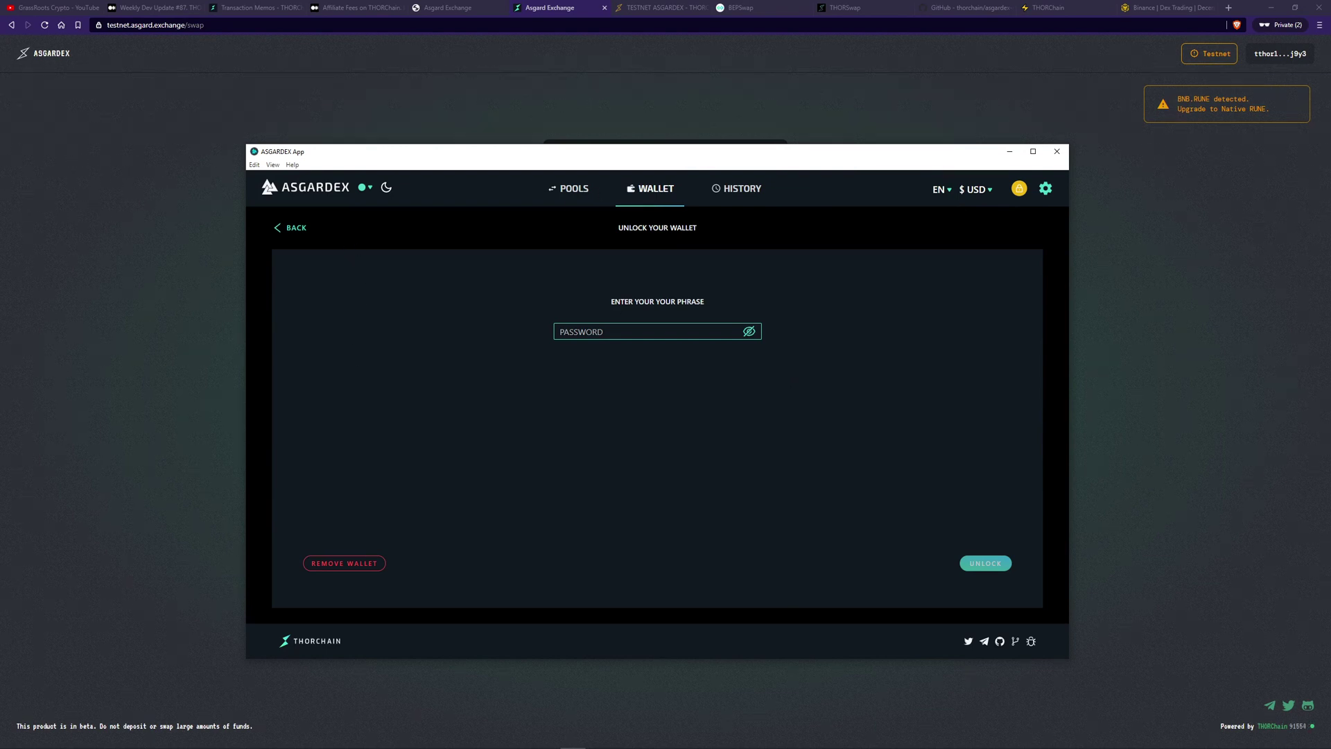
Step: Unlock the ASGARDEX desktop wallet with its password and bring up the BNB RUNE upgrade page
key("alt+Tab")
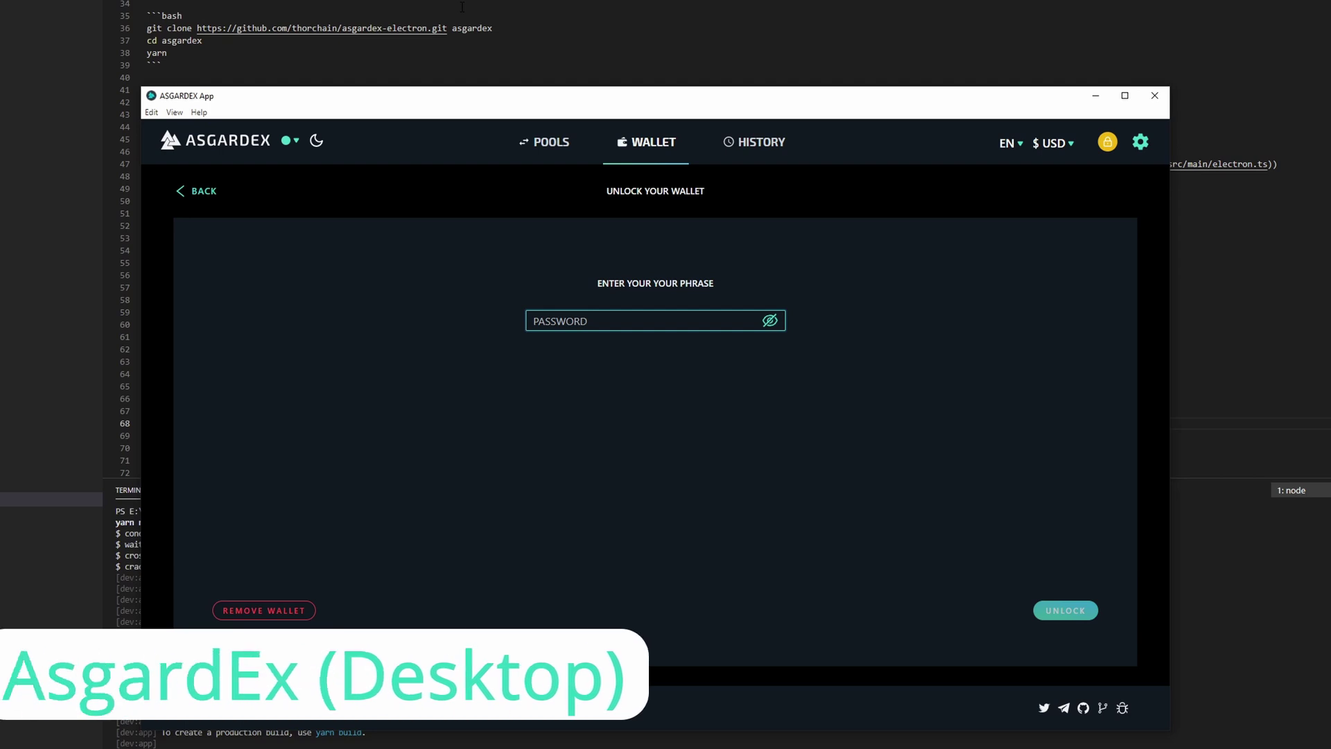
type("********")
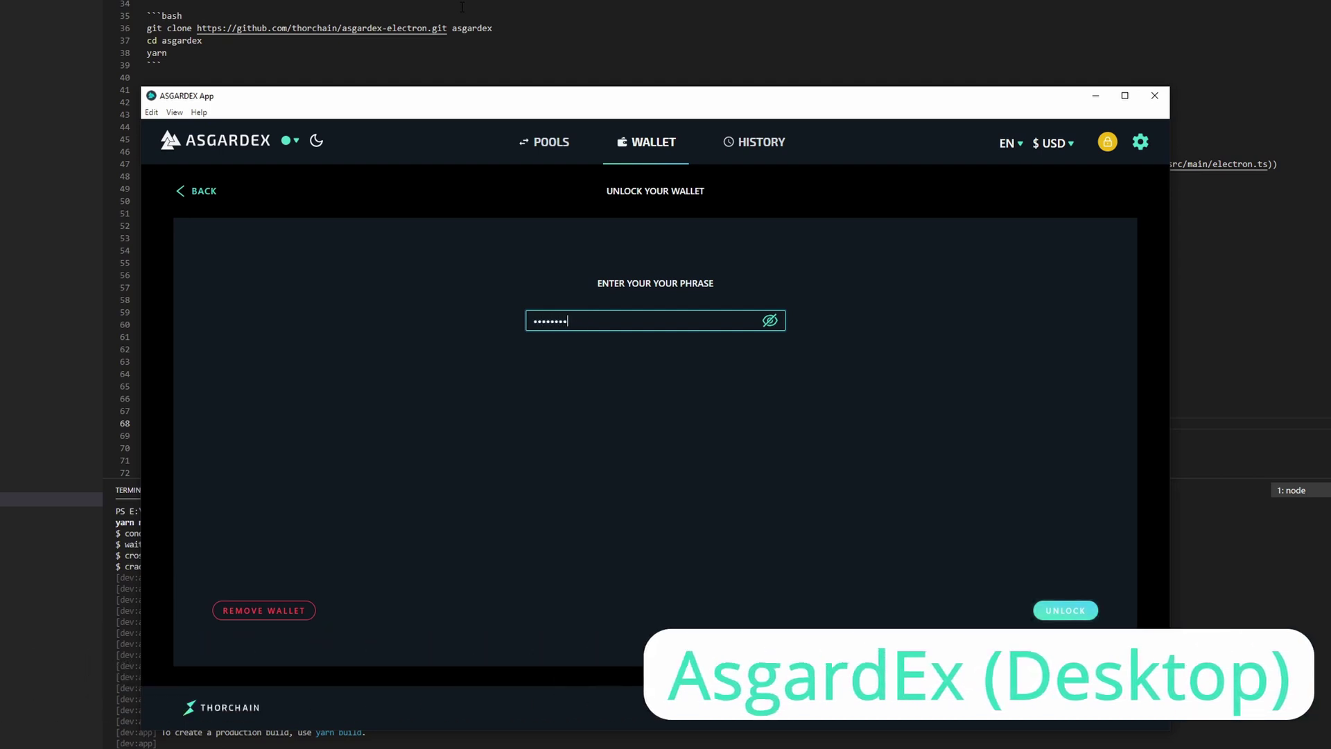
key("Return")
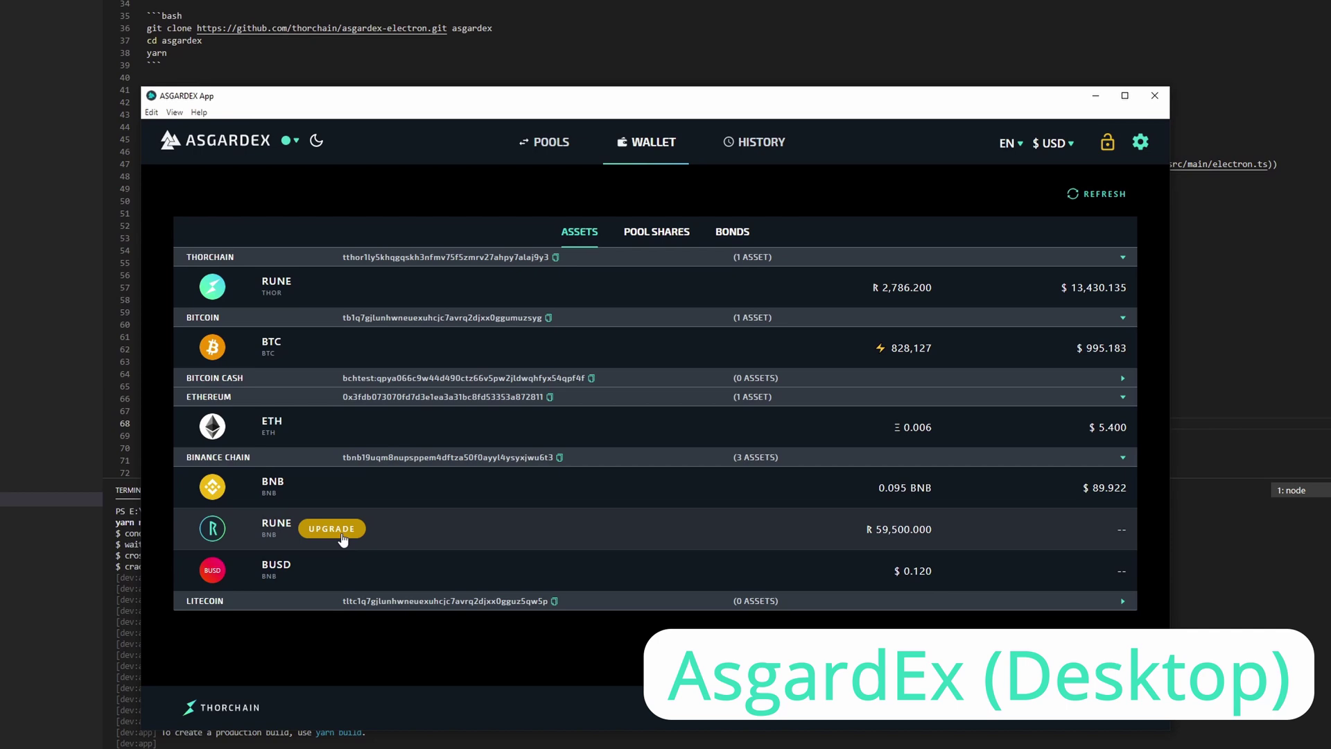
left_click(342, 539)
Step: Upgrade 1,000 BNB RUNE to native RUNE, confirming with the wallet password
left_click(372, 355)
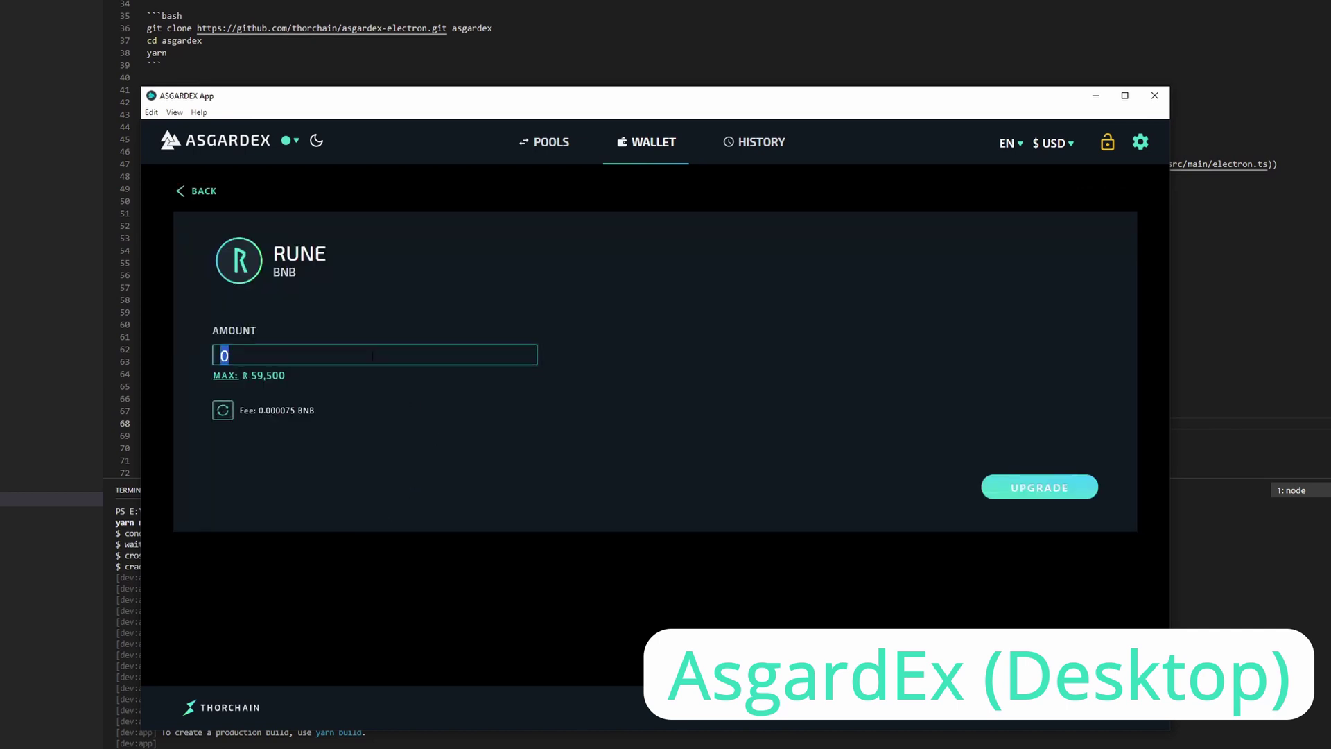
type("1000")
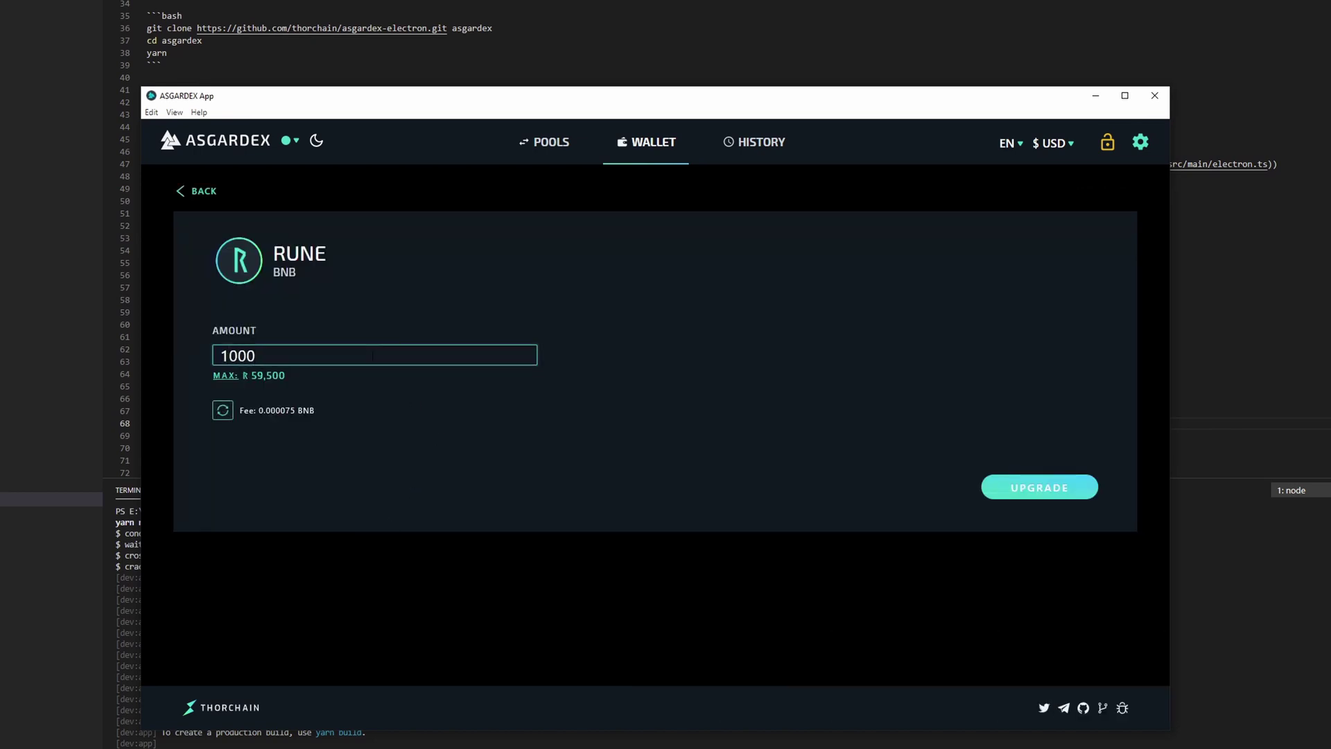
left_click(1073, 487)
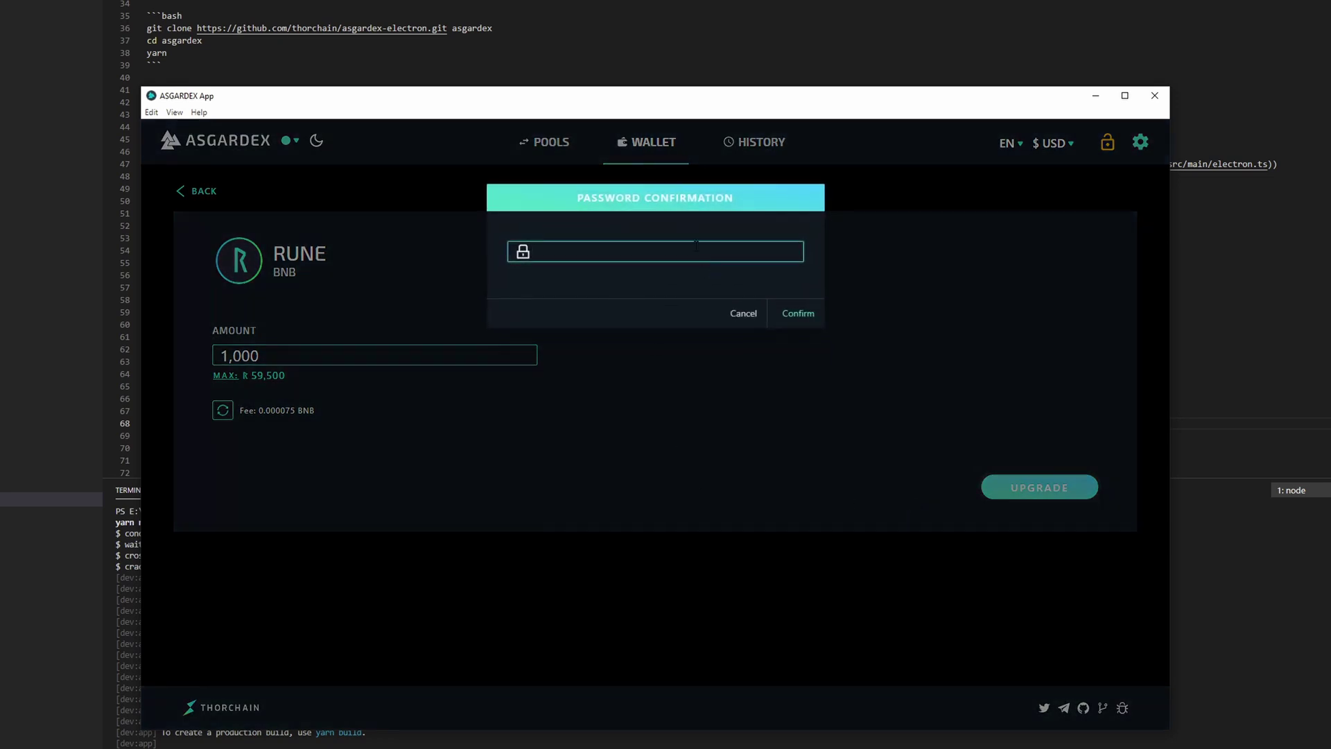
type("••••••••")
key("Return")
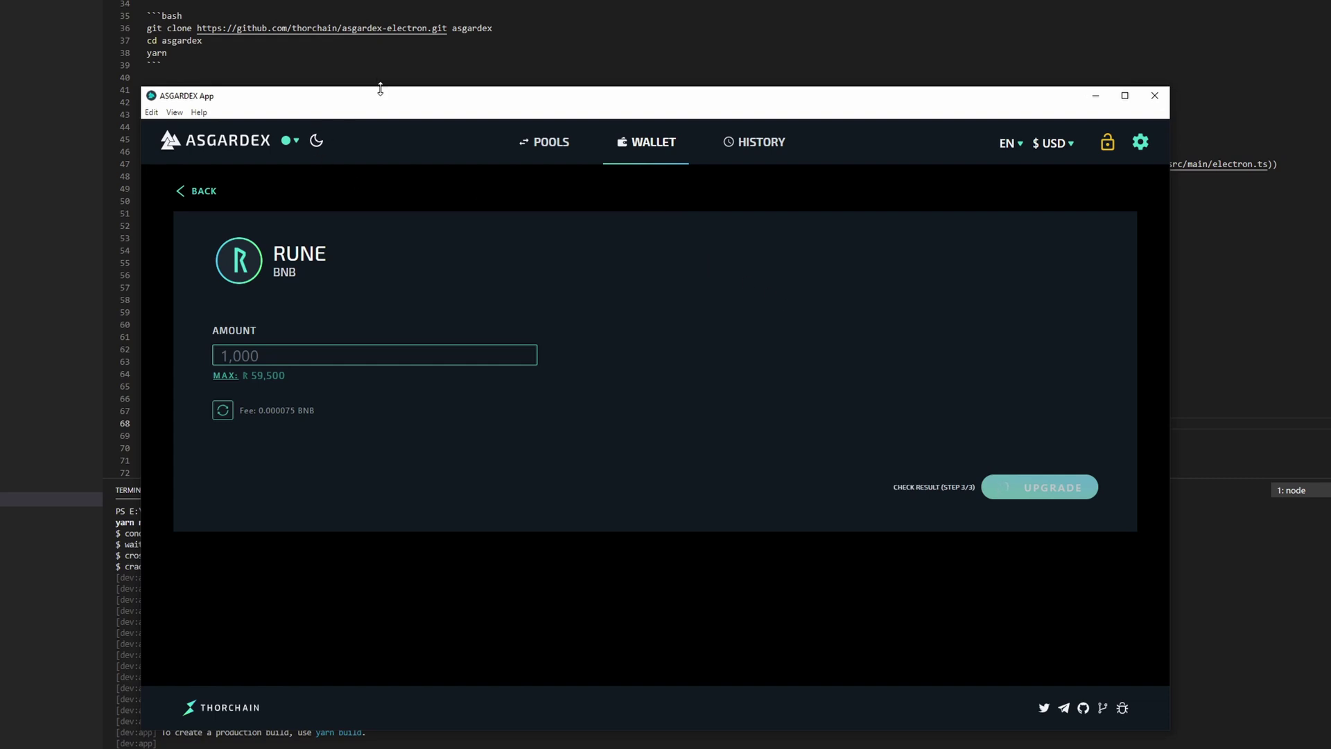
left_click_drag(386, 98, 387, 79)
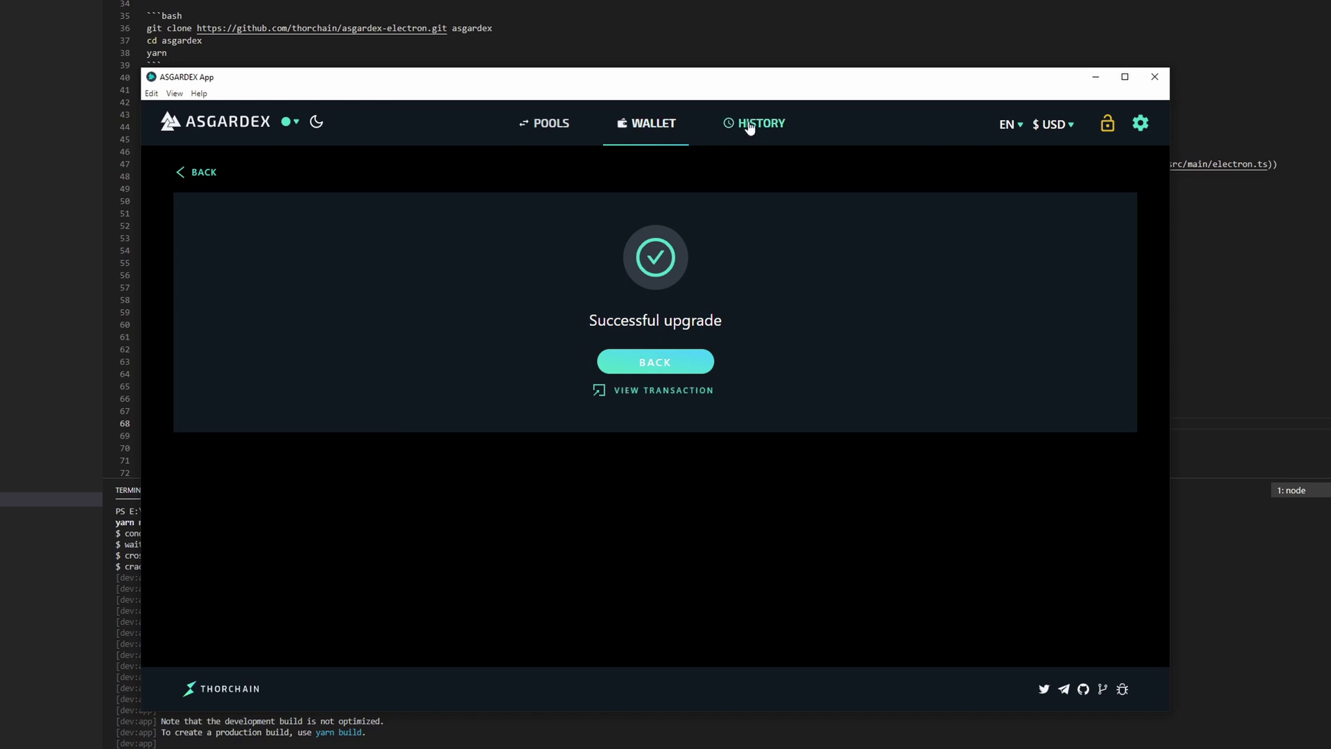
Step: Review the wallet's pool shares, bonds and Settings page, then bring up the liquidity pools list
left_click(631, 127)
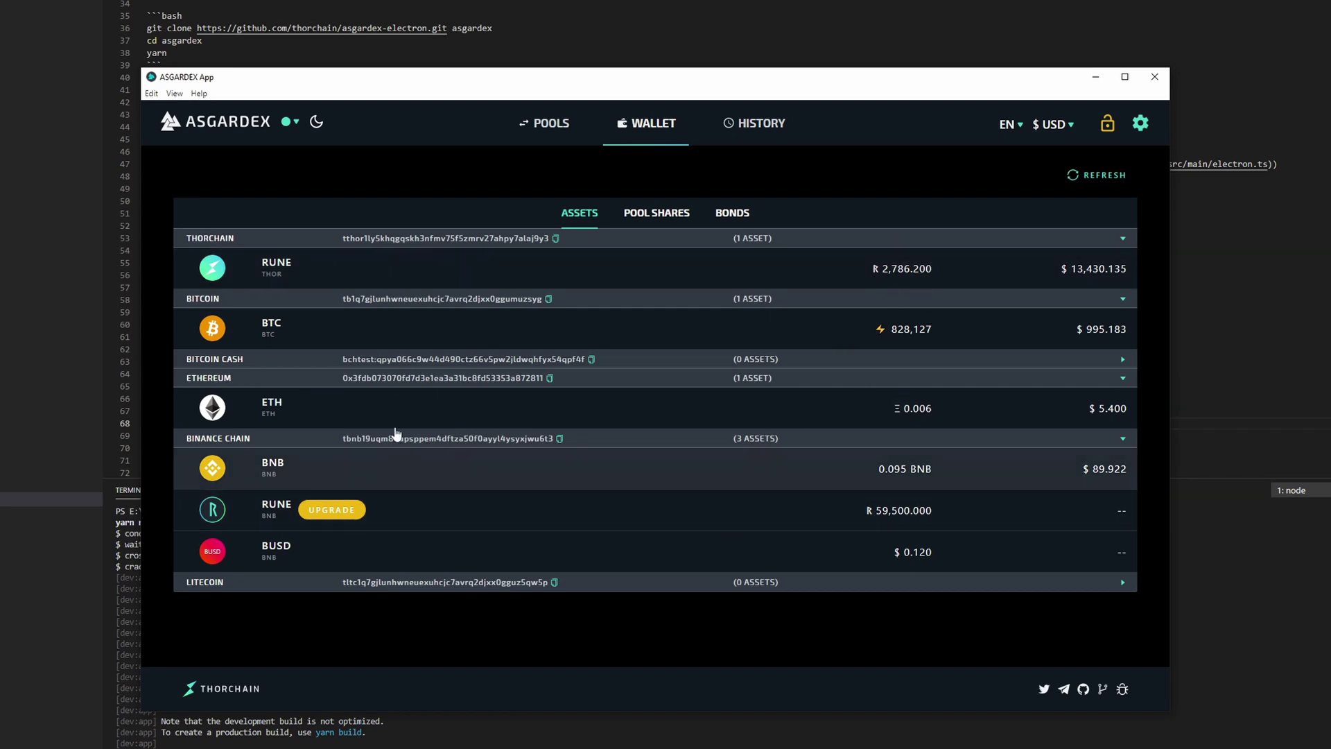
left_click(676, 214)
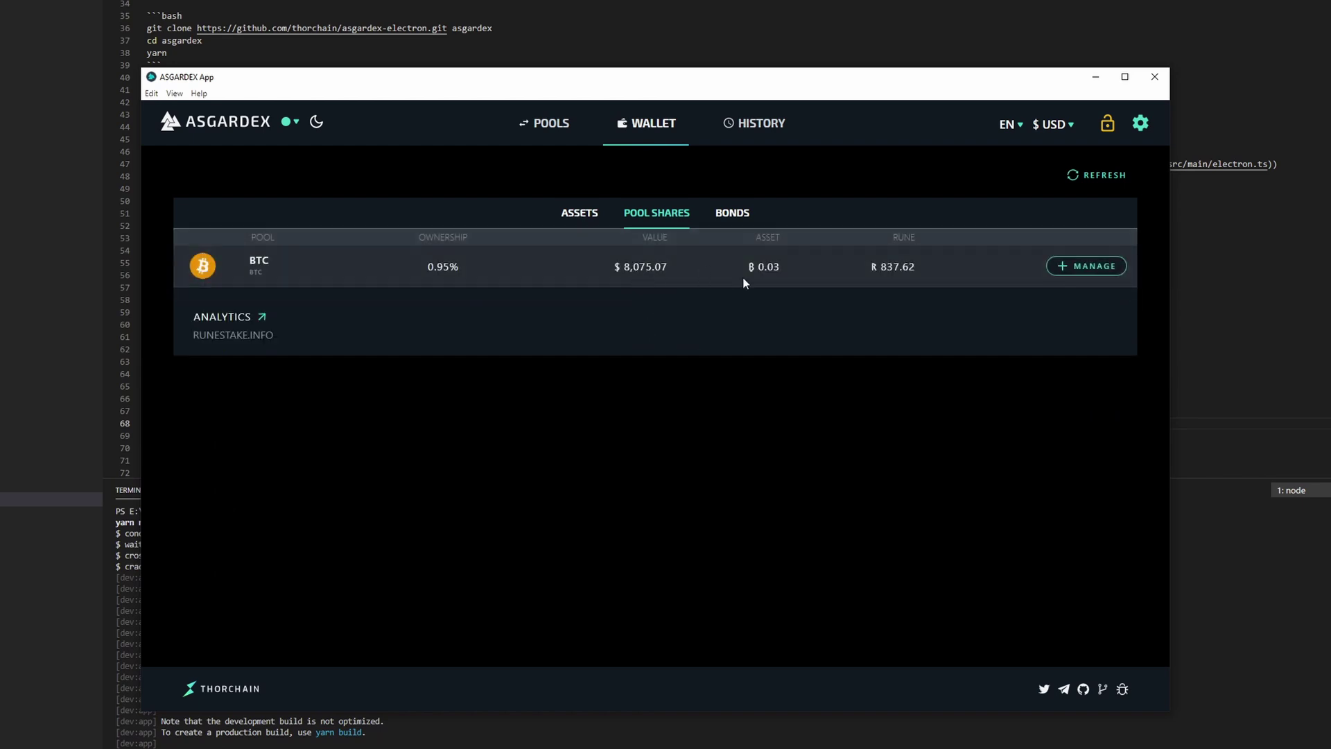
left_click(730, 215)
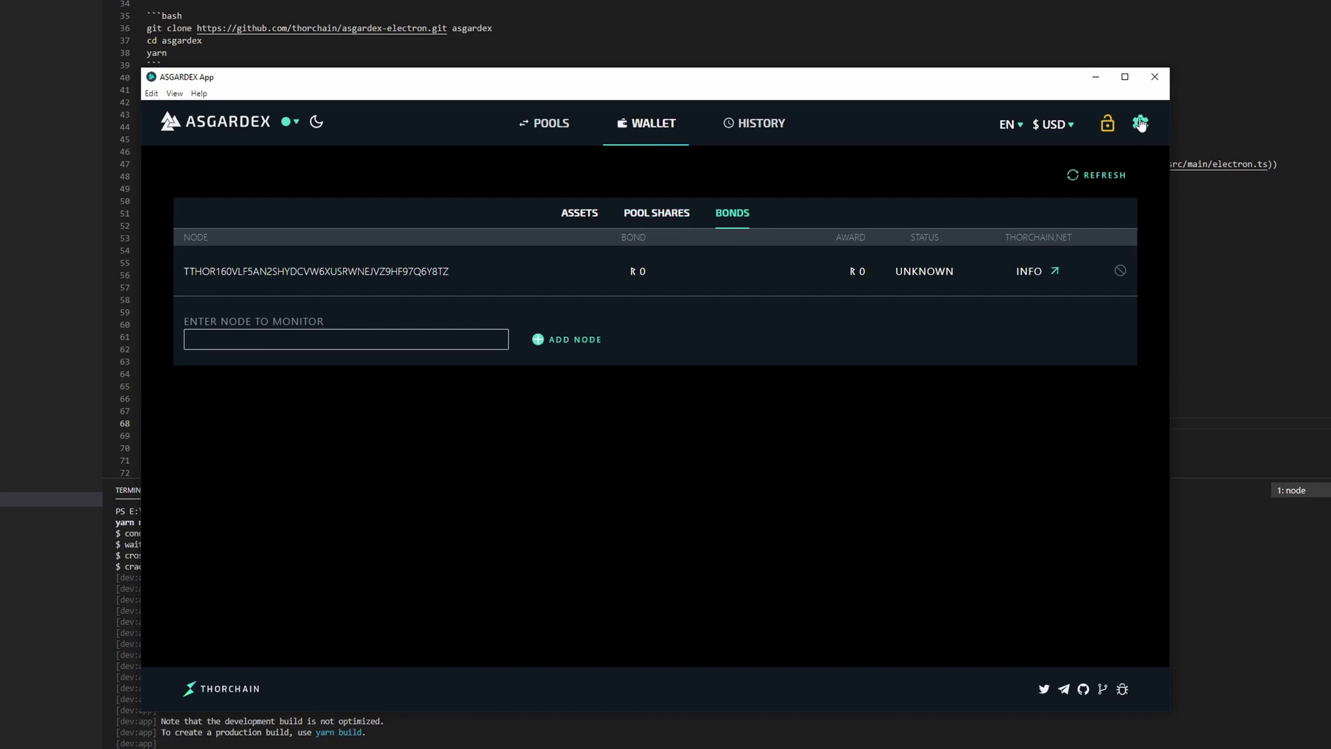
left_click(1141, 123)
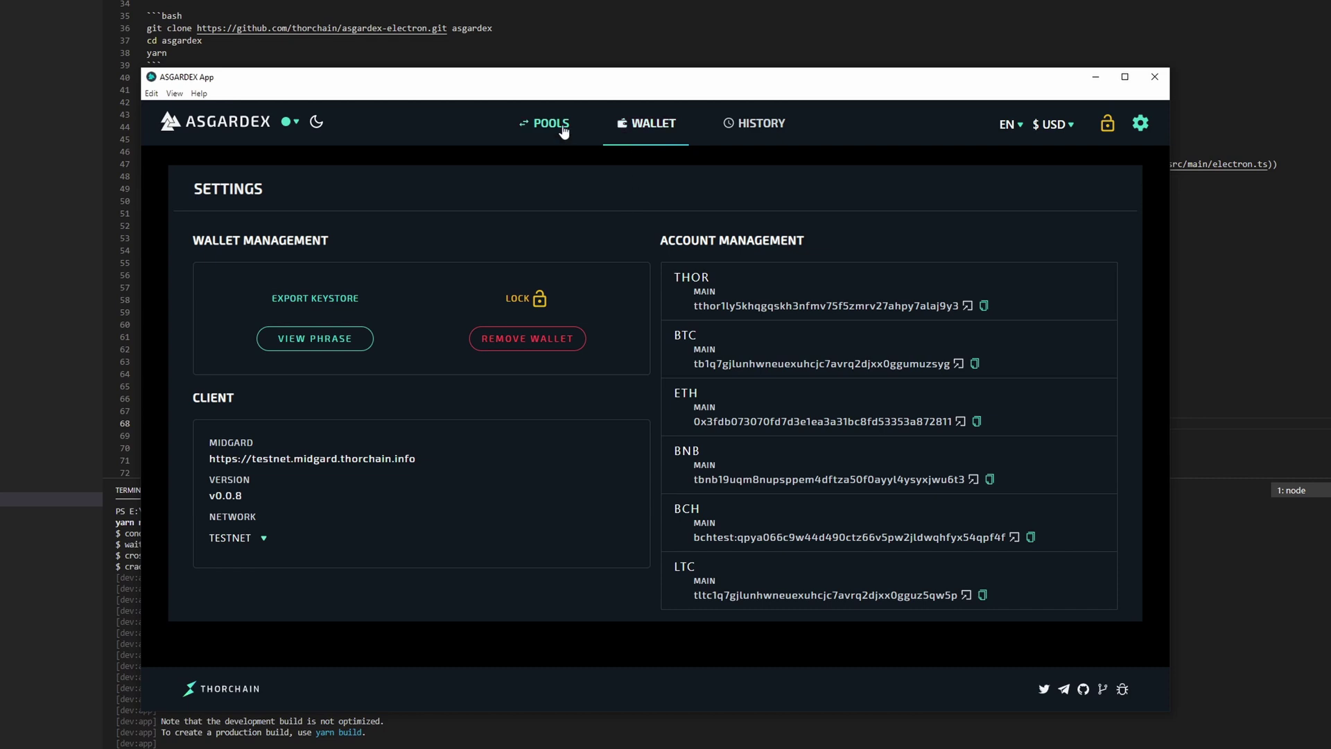
left_click(564, 128)
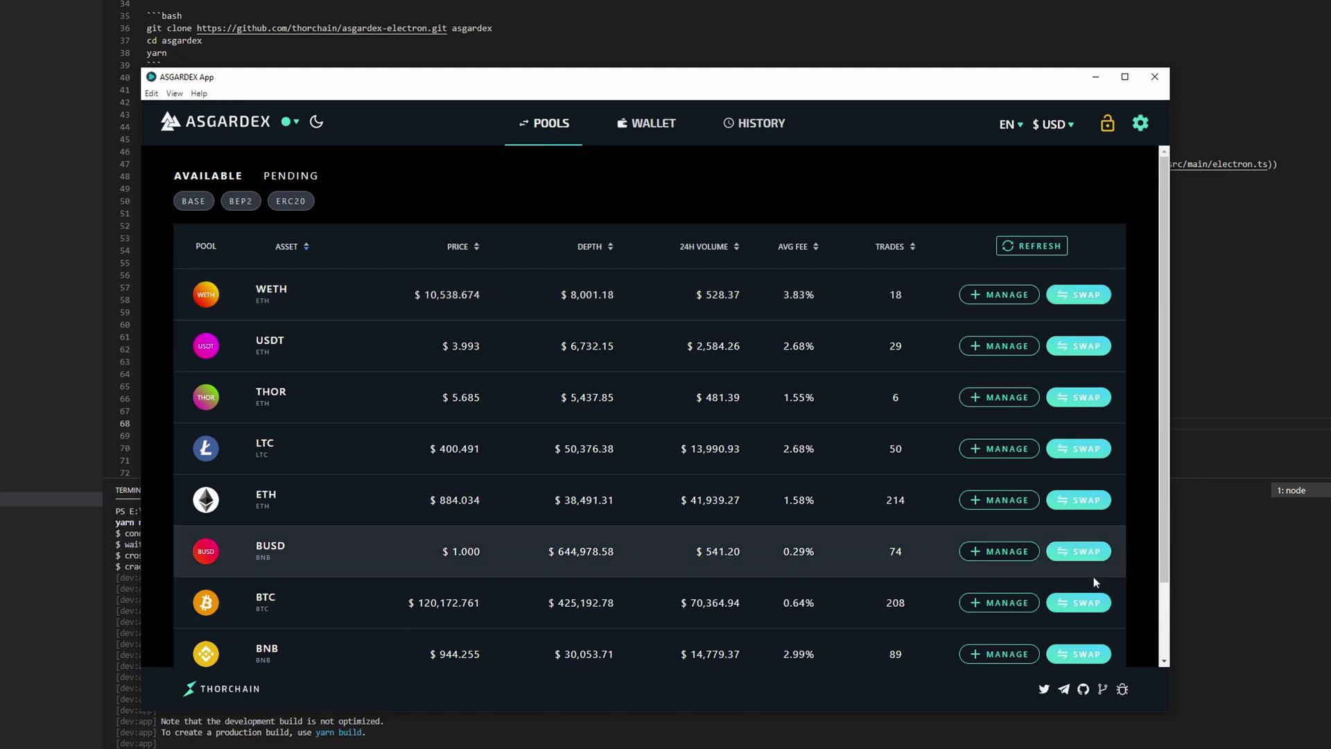
Step: Swap 1,142.34 RUNE for about 4.767 ETH from the ETH pool, confirming with the password
left_click(1089, 504)
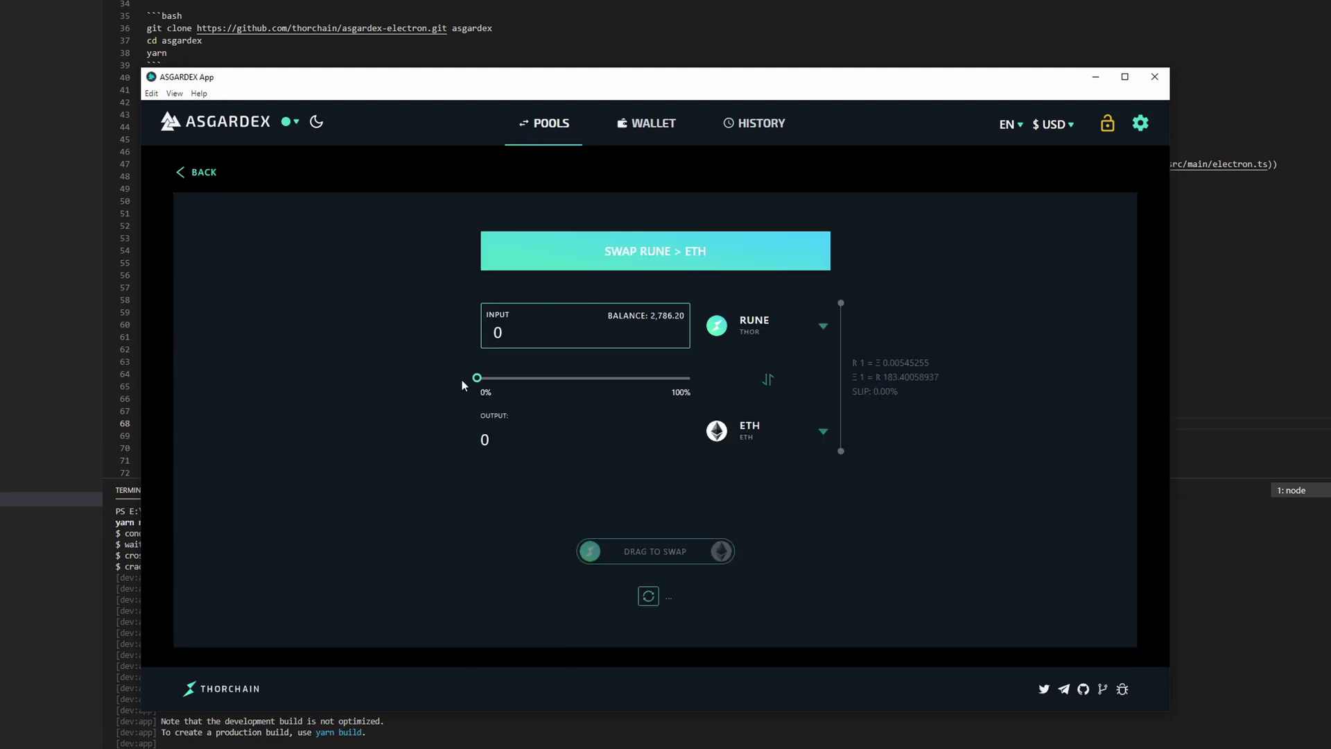
left_click_drag(477, 377, 567, 397)
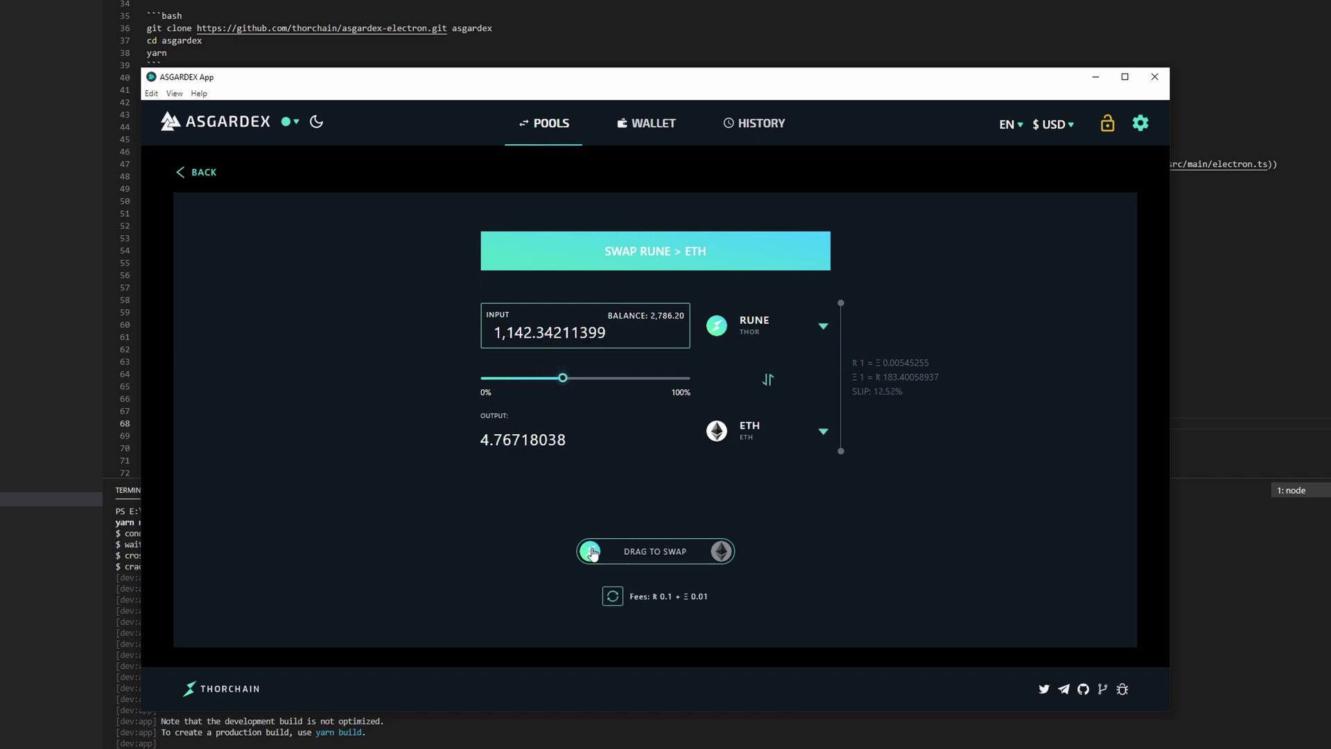
left_click_drag(590, 551, 757, 551)
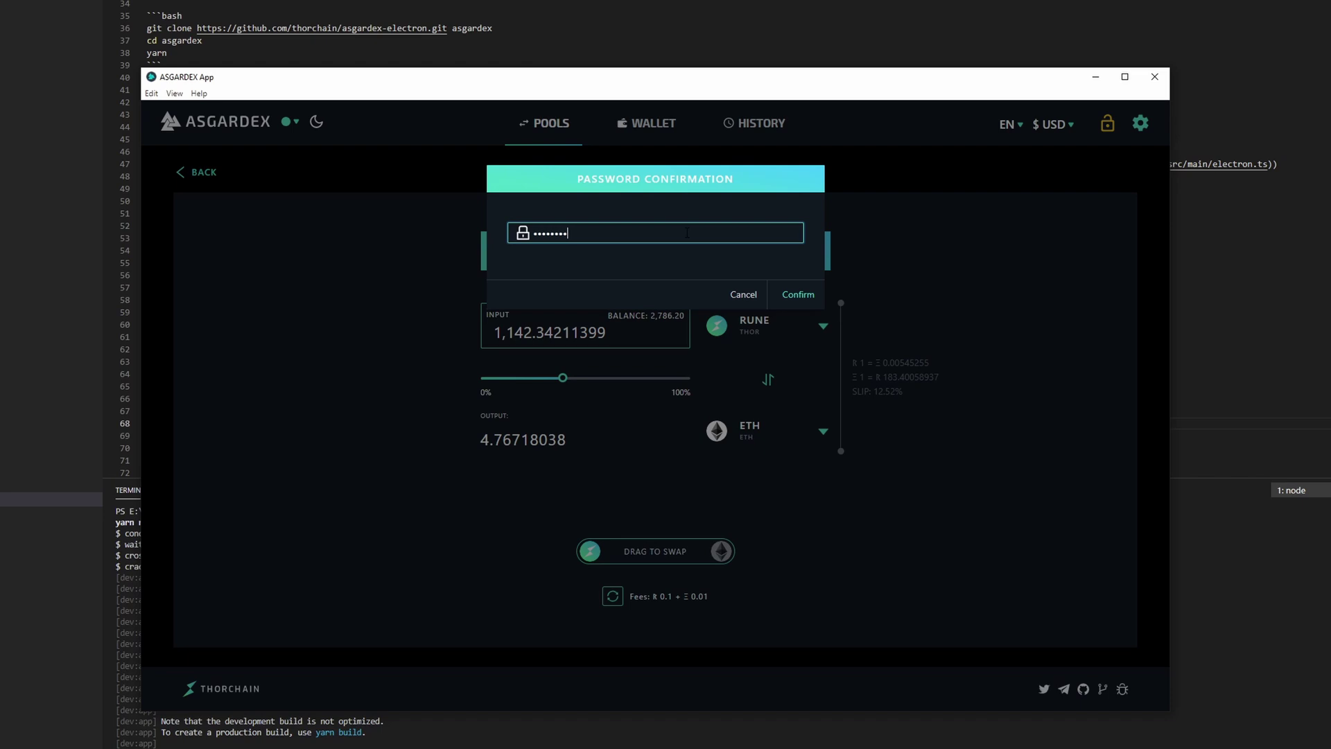
key("Return")
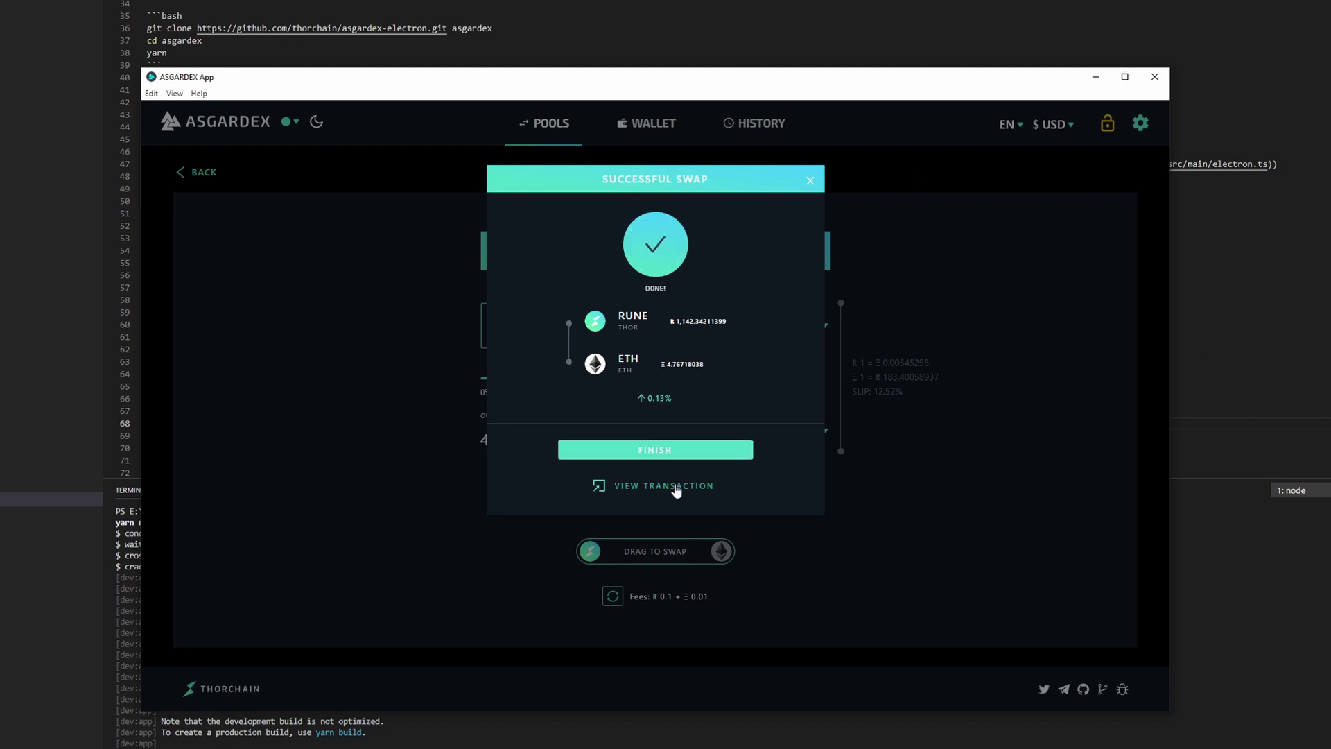
left_click(678, 459)
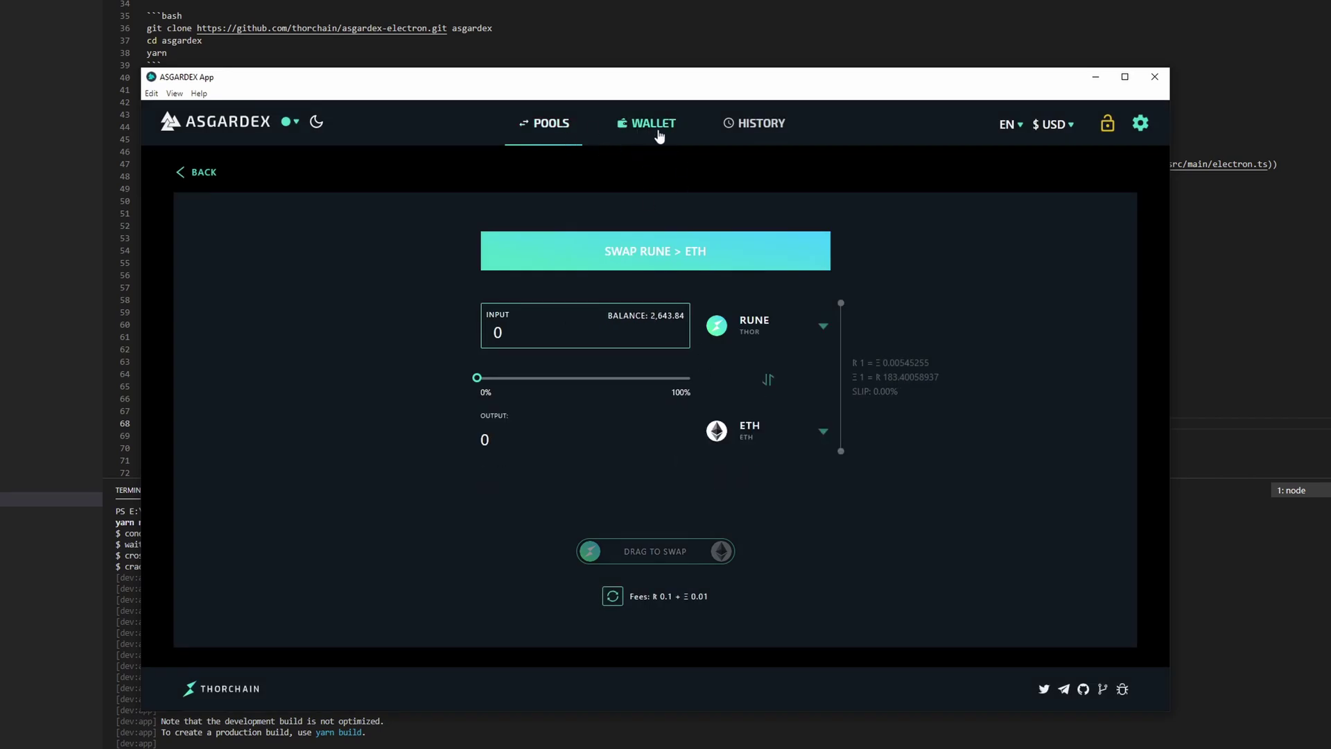
left_click(656, 139)
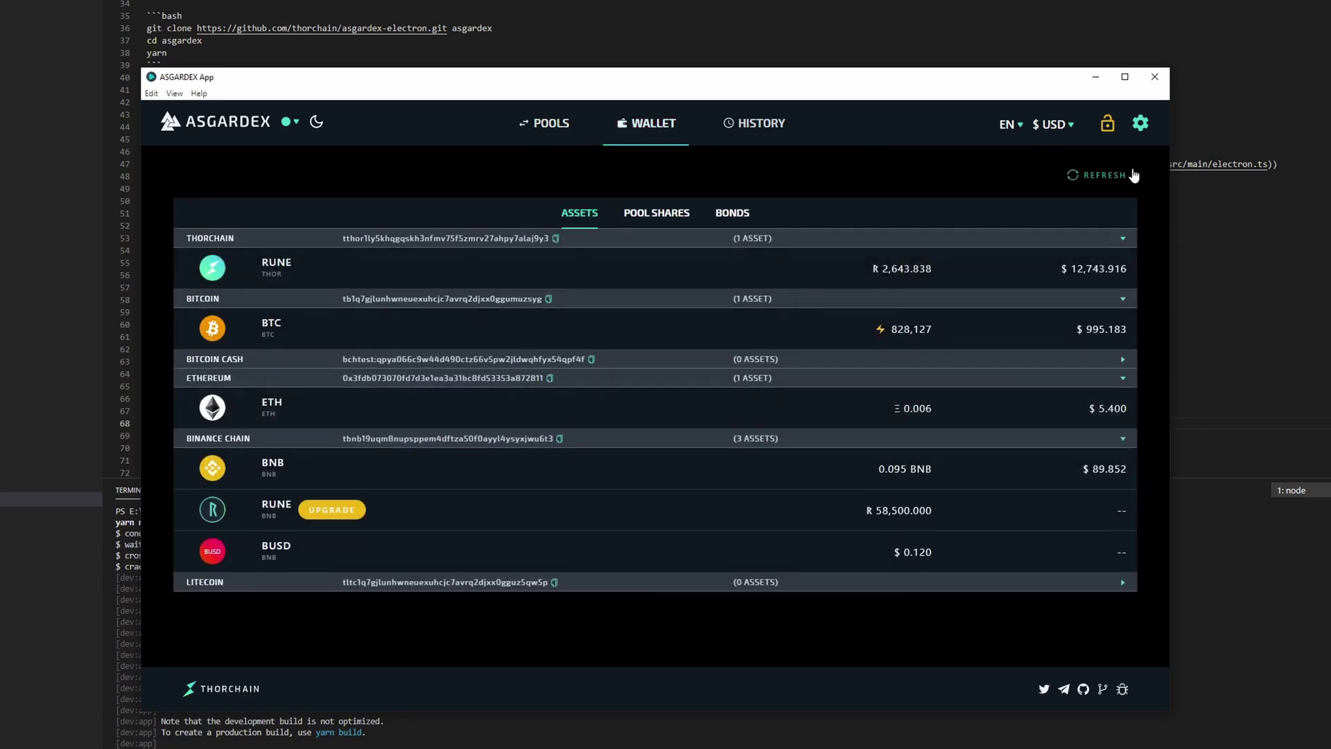
Step: Refresh the wallet balances, browse Ethereum assets, pool shares and history, then open Bitcoin's details
left_click(1085, 178)
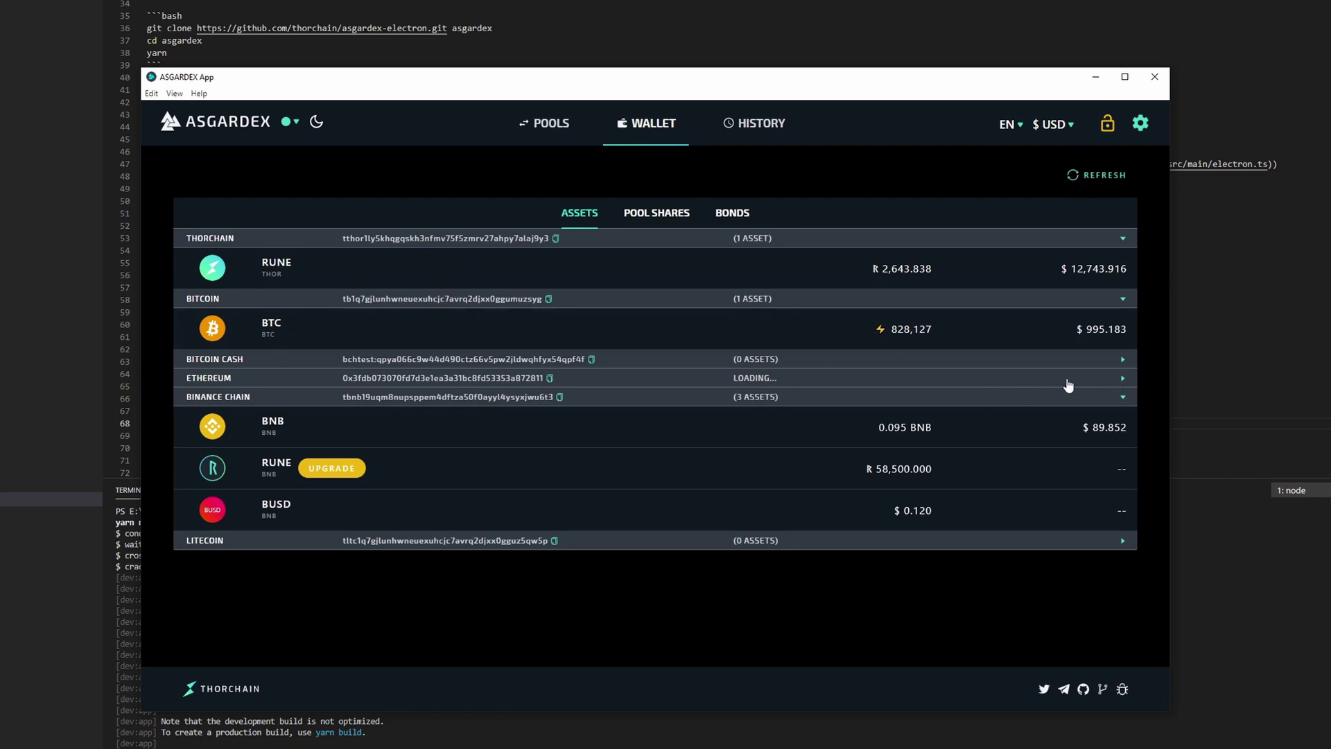
left_click(1122, 378)
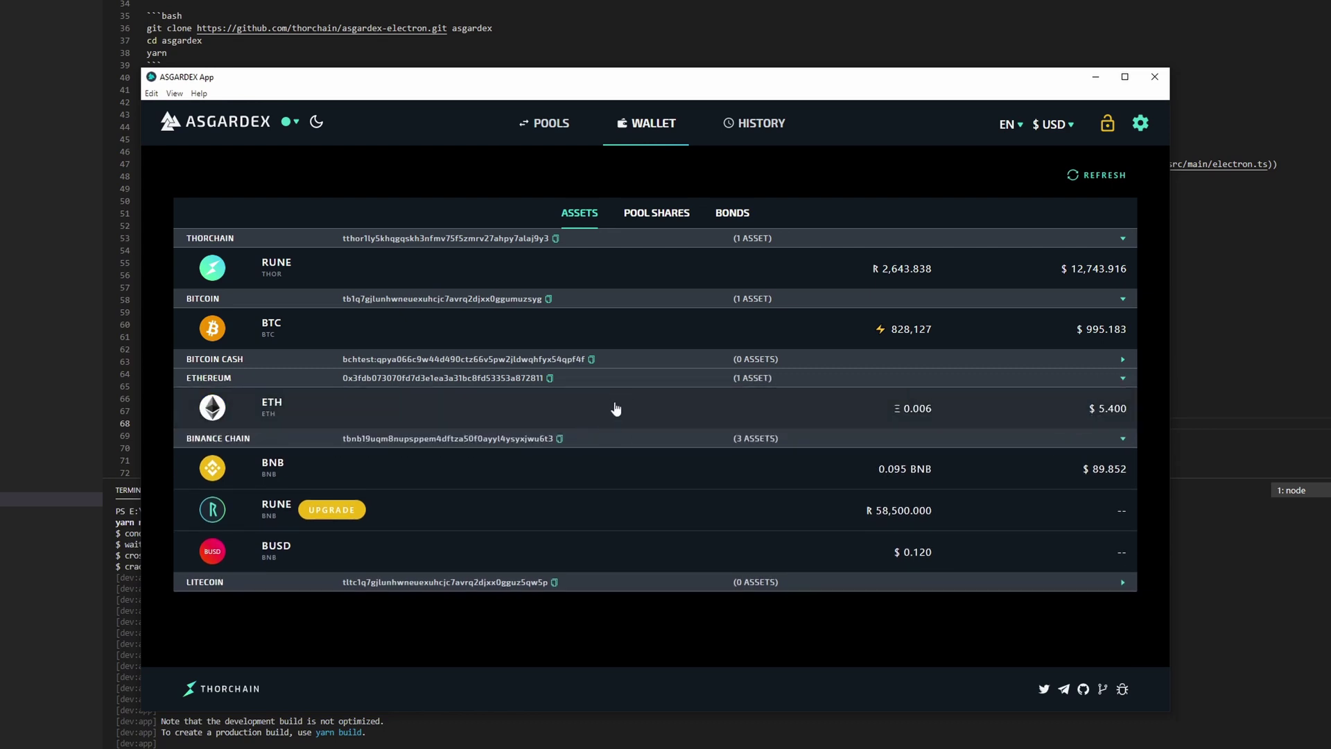
left_click(657, 212)
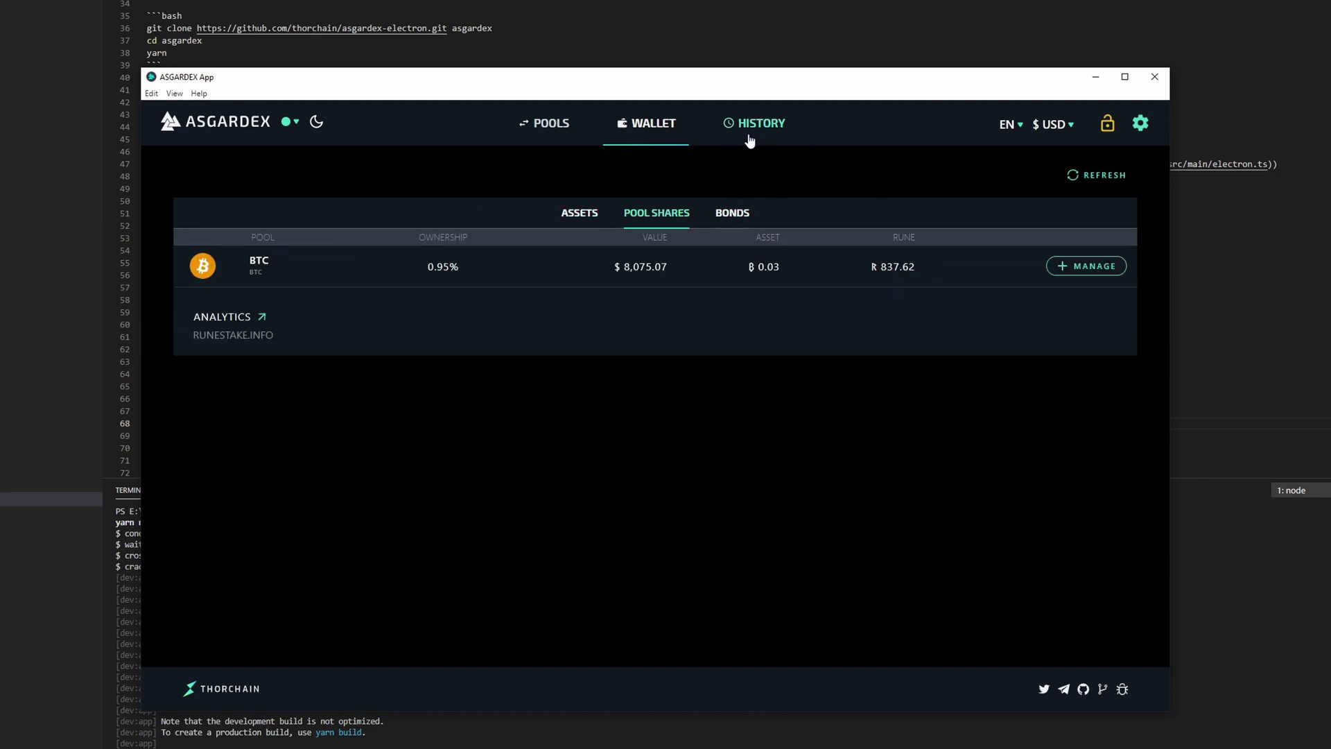
left_click(749, 141)
left_click(647, 124)
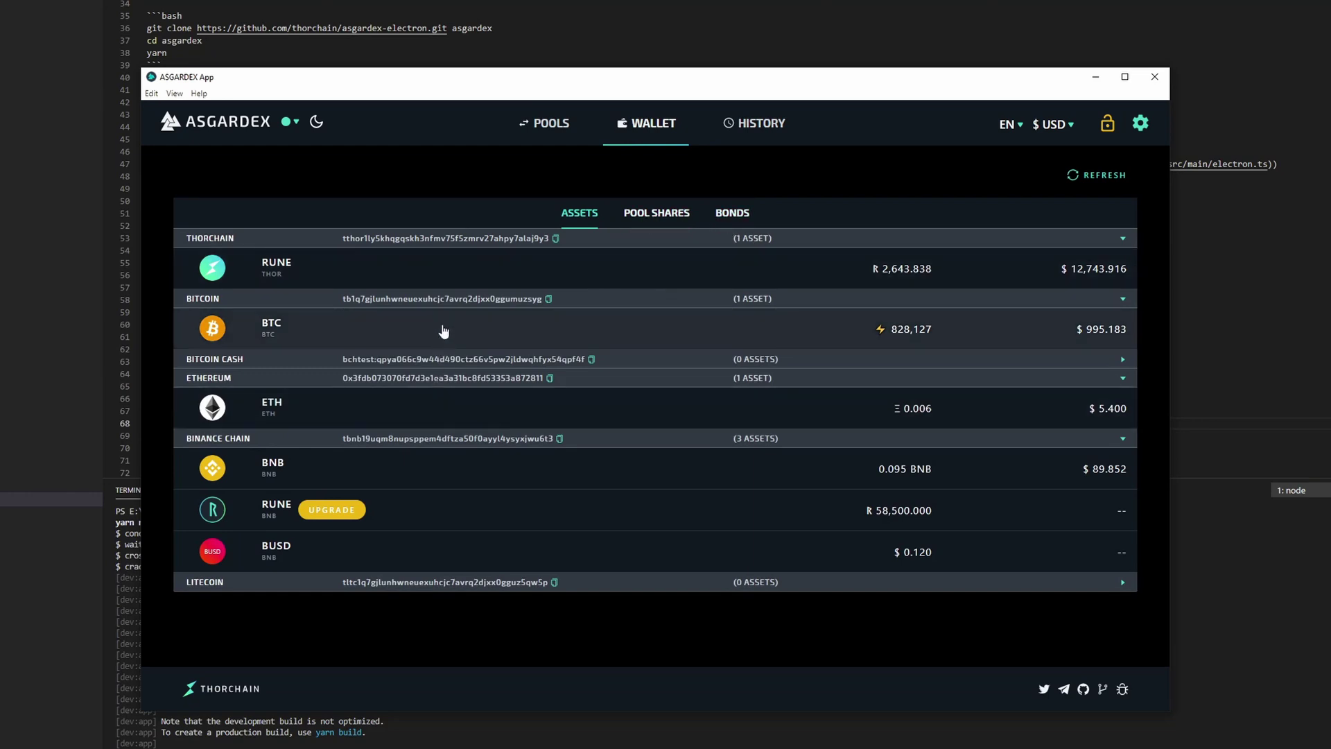
left_click(443, 331)
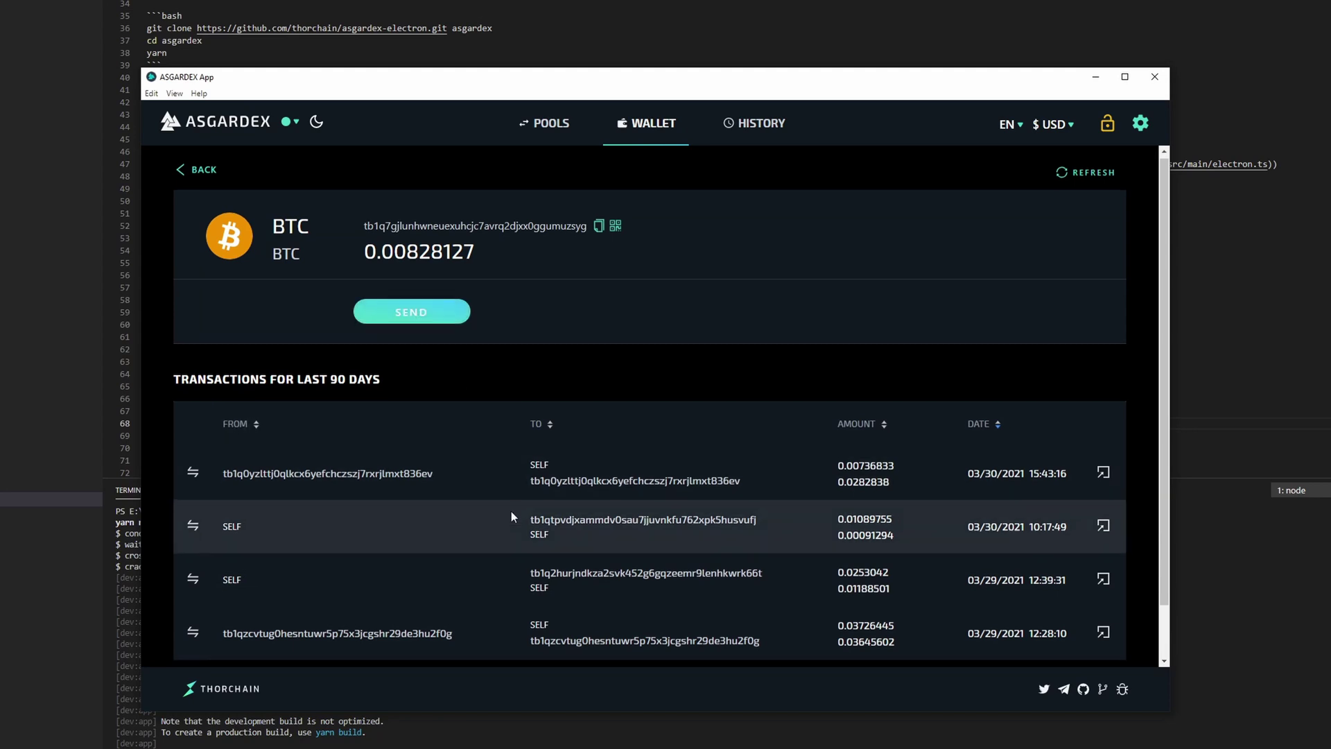
Step: Look over the BTC send form, then go back to the full wallet asset list
scroll(511, 517, "down", 2)
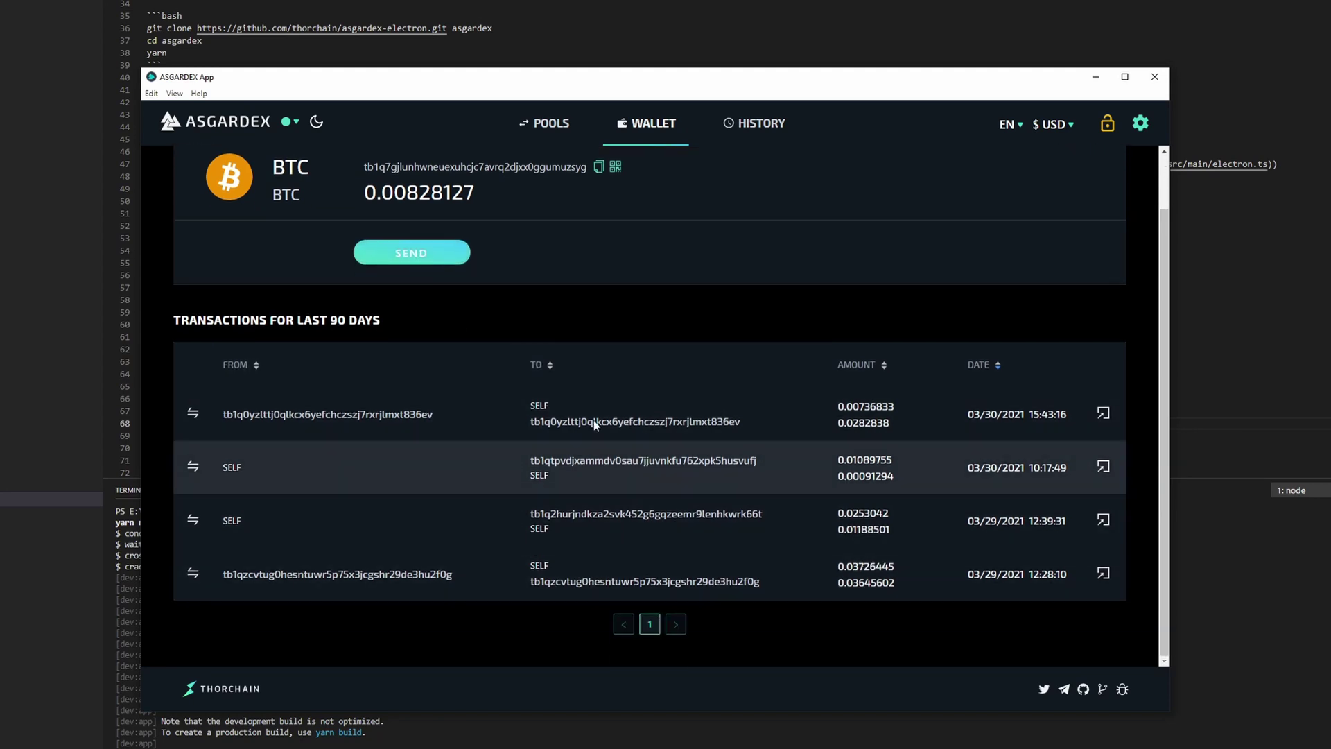
left_click(402, 258)
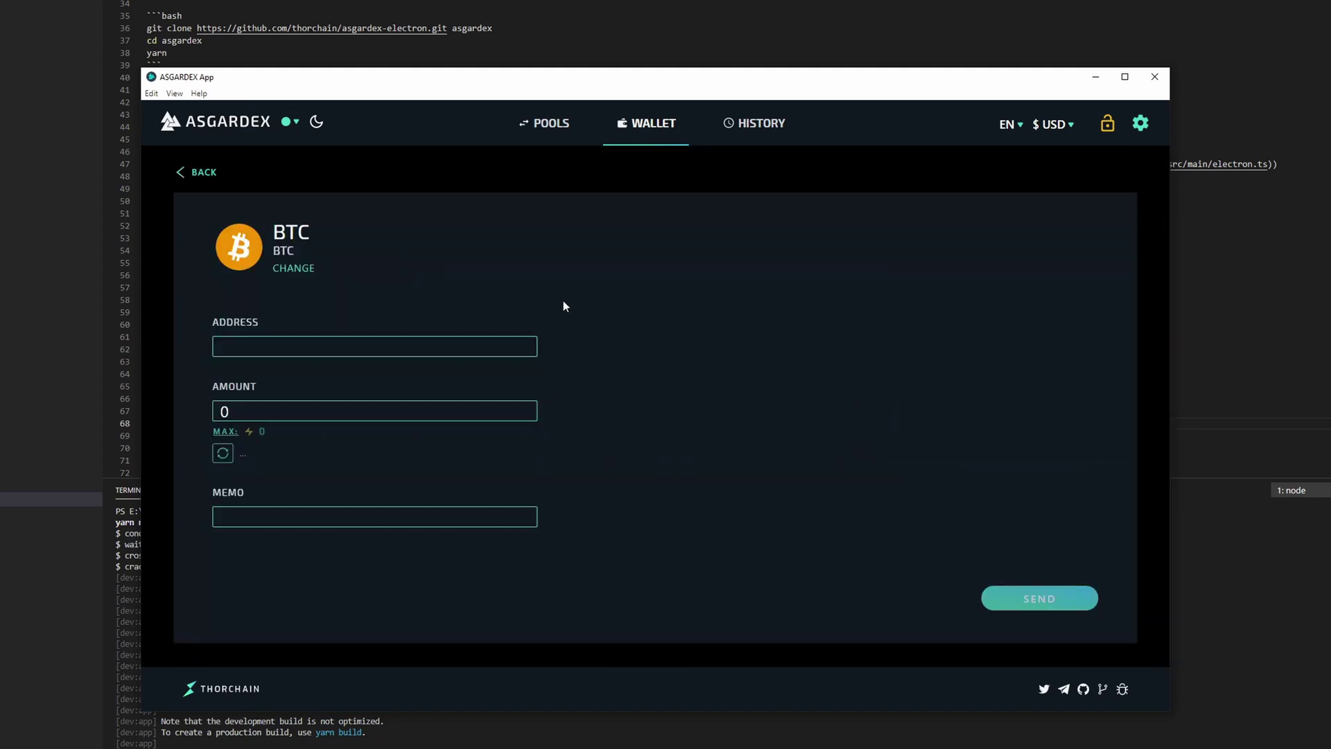
left_click(186, 172)
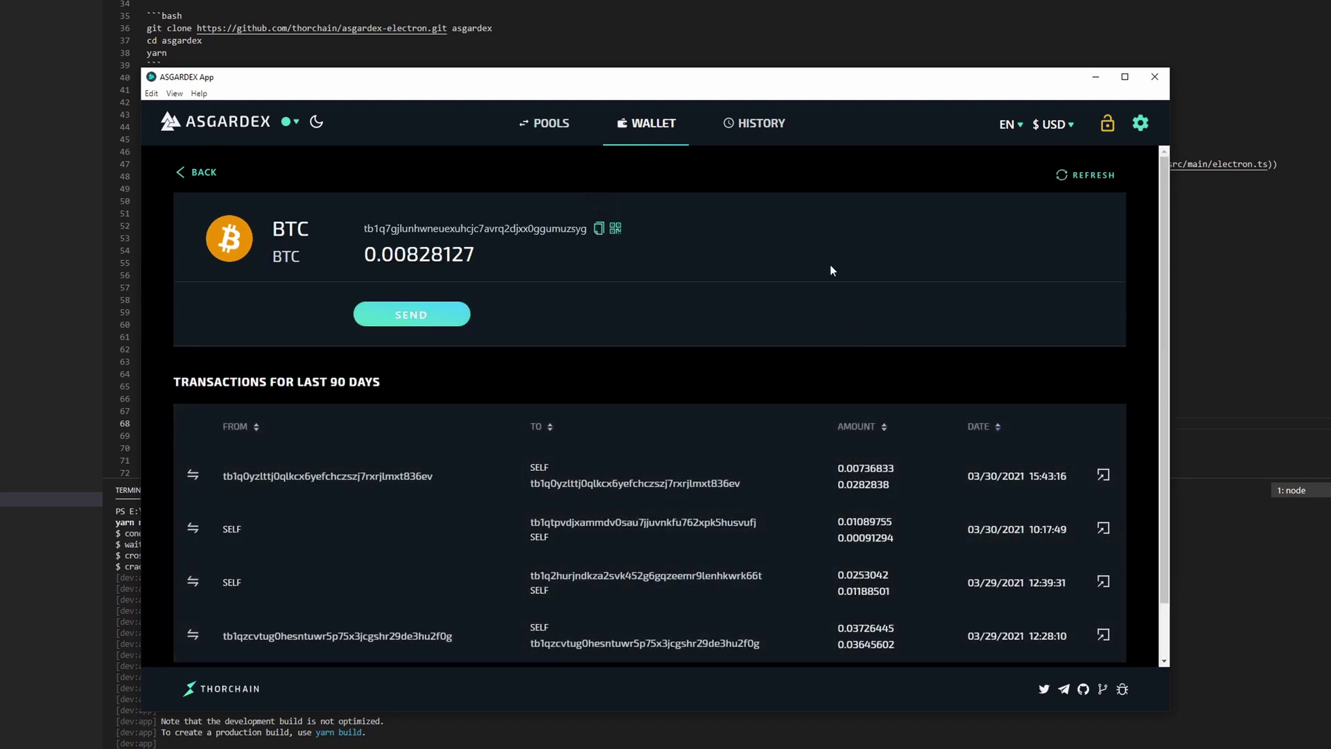
left_click(200, 176)
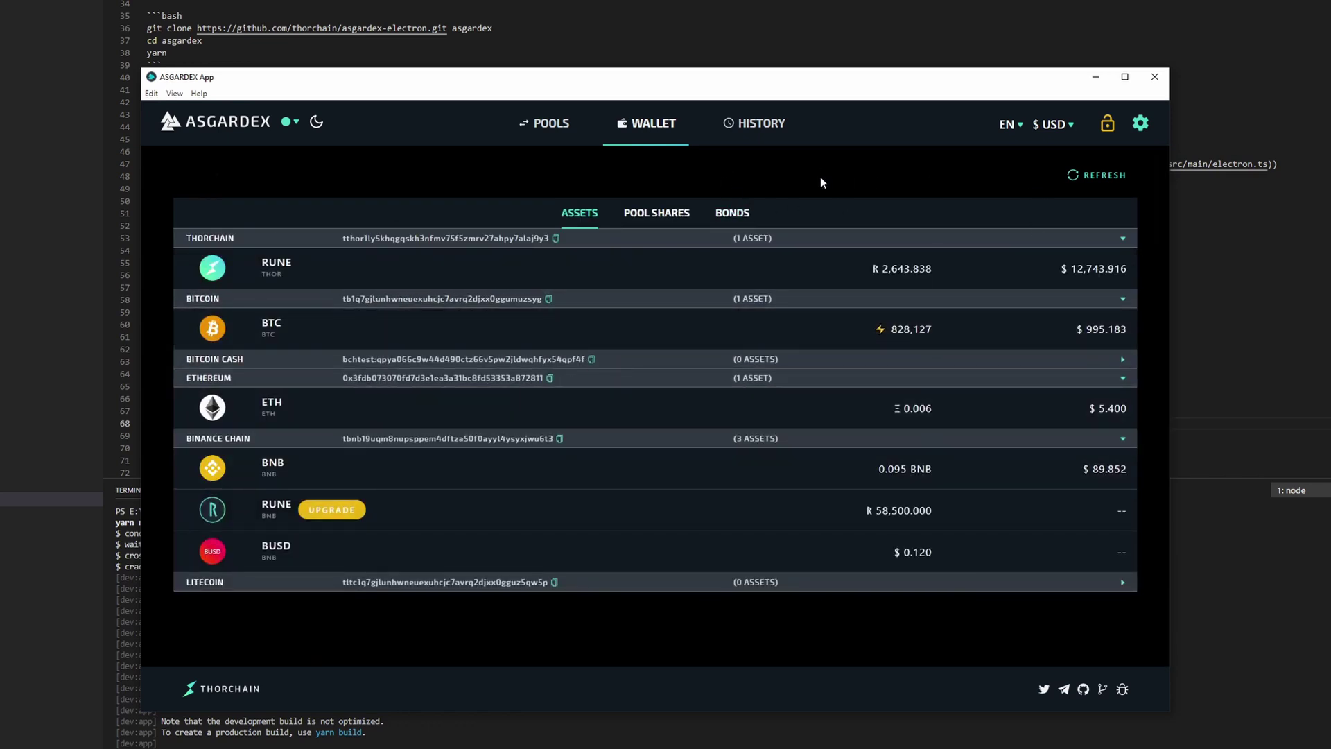
Step: Check the transaction history, then open the THORChain RUNE asset's details
left_click(742, 124)
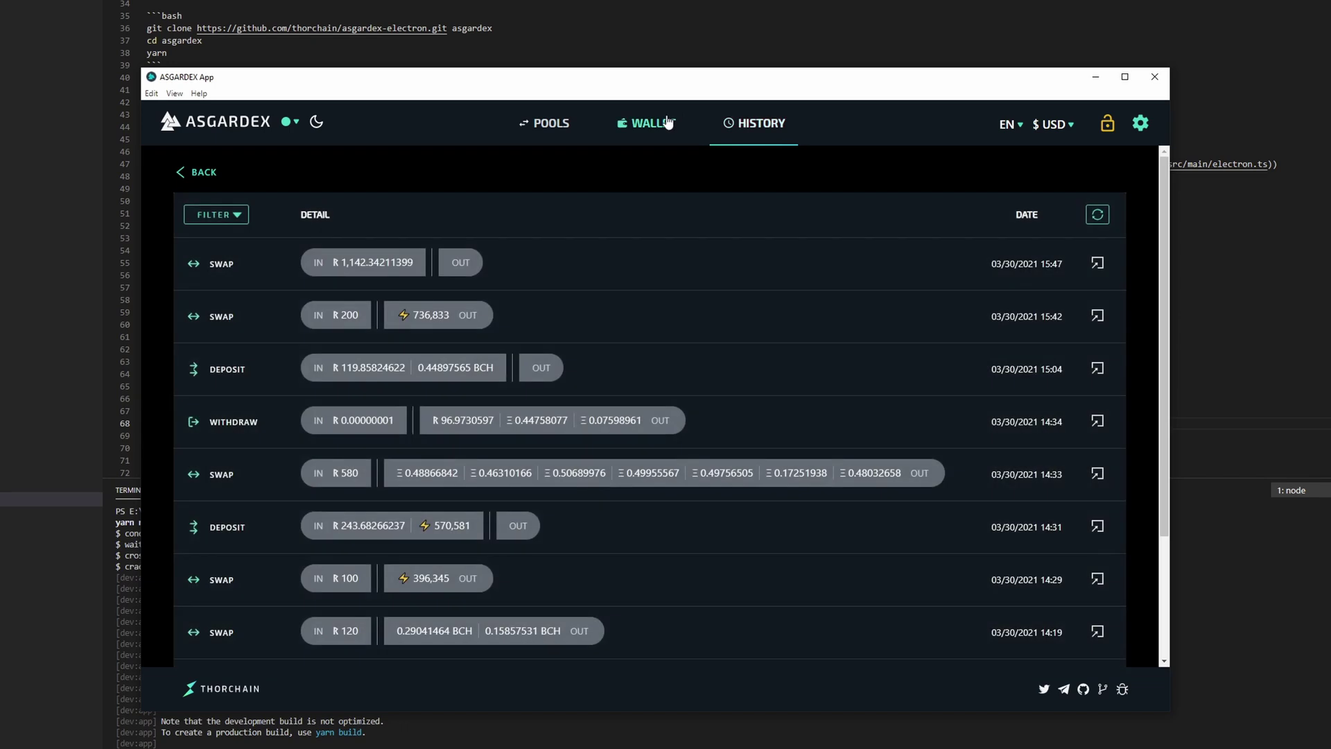
left_click(668, 122)
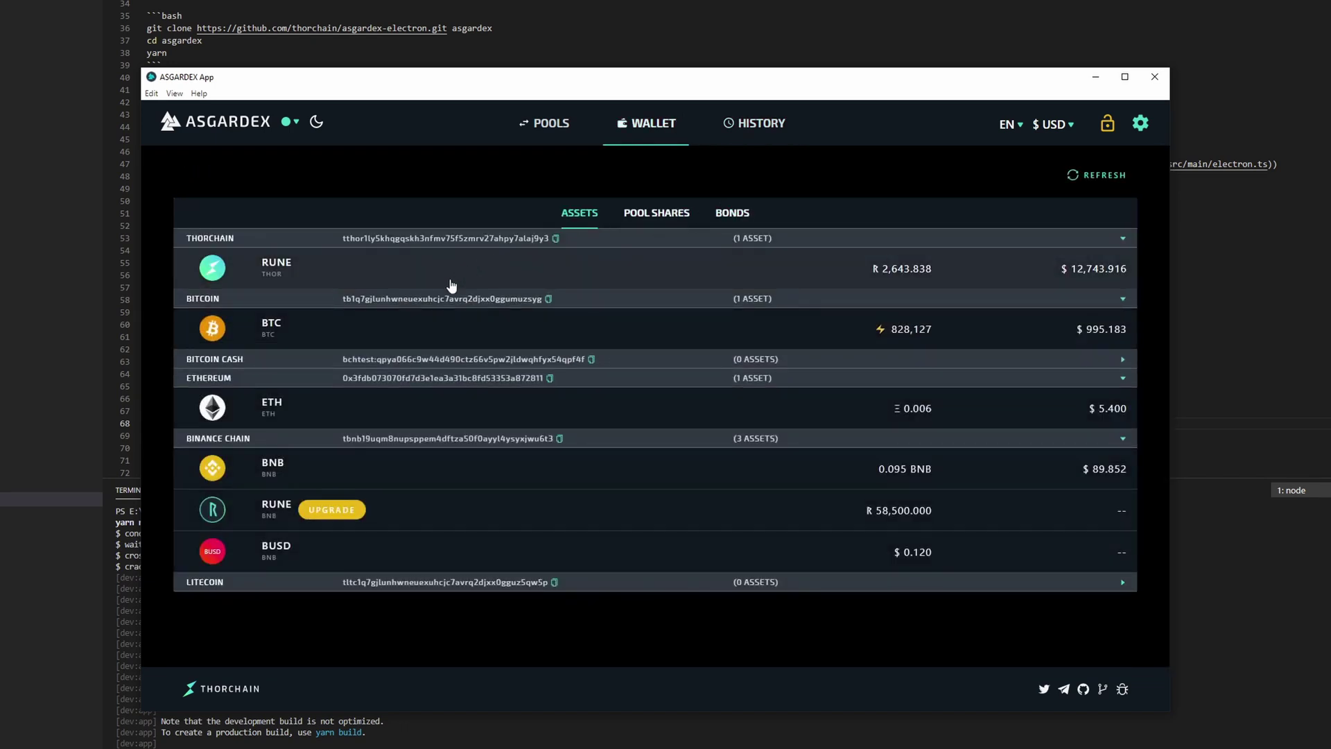
left_click(450, 286)
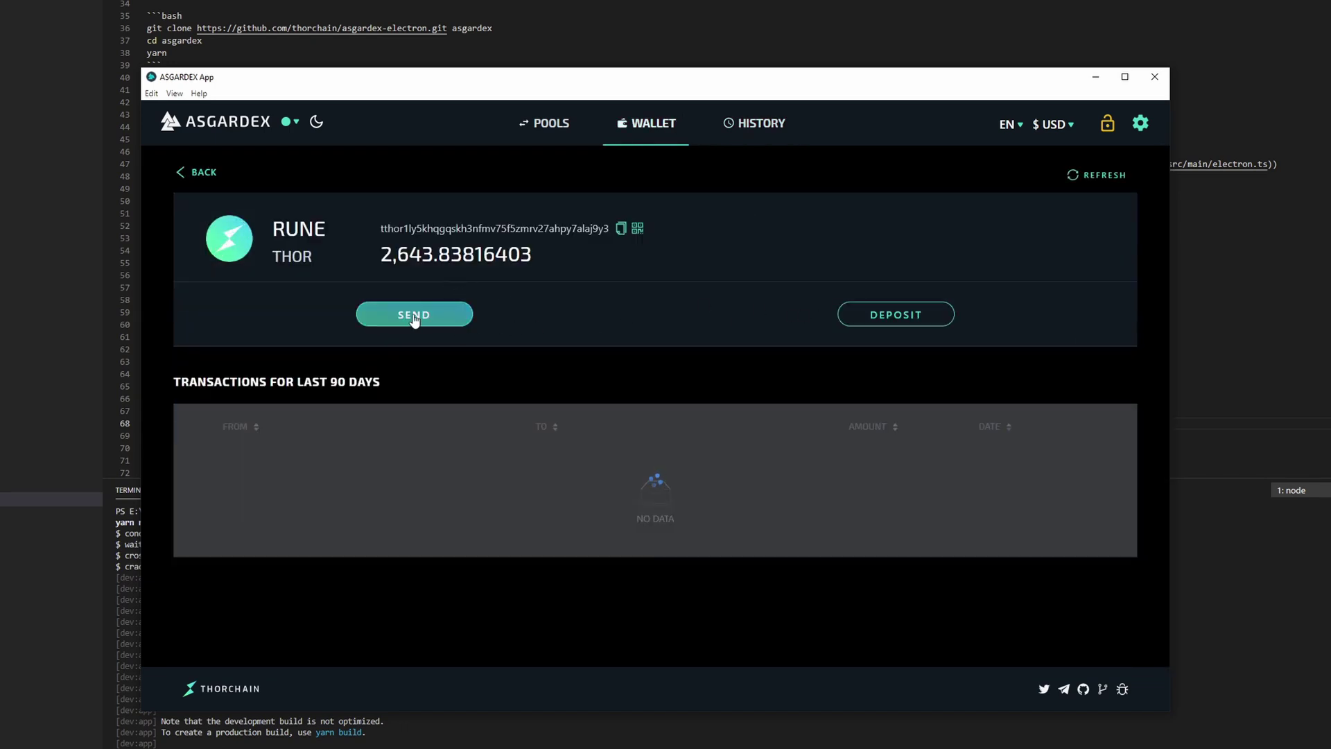
Step: Inspect the RUNE send form's address and memo fields, then back out to the asset list
left_click(413, 318)
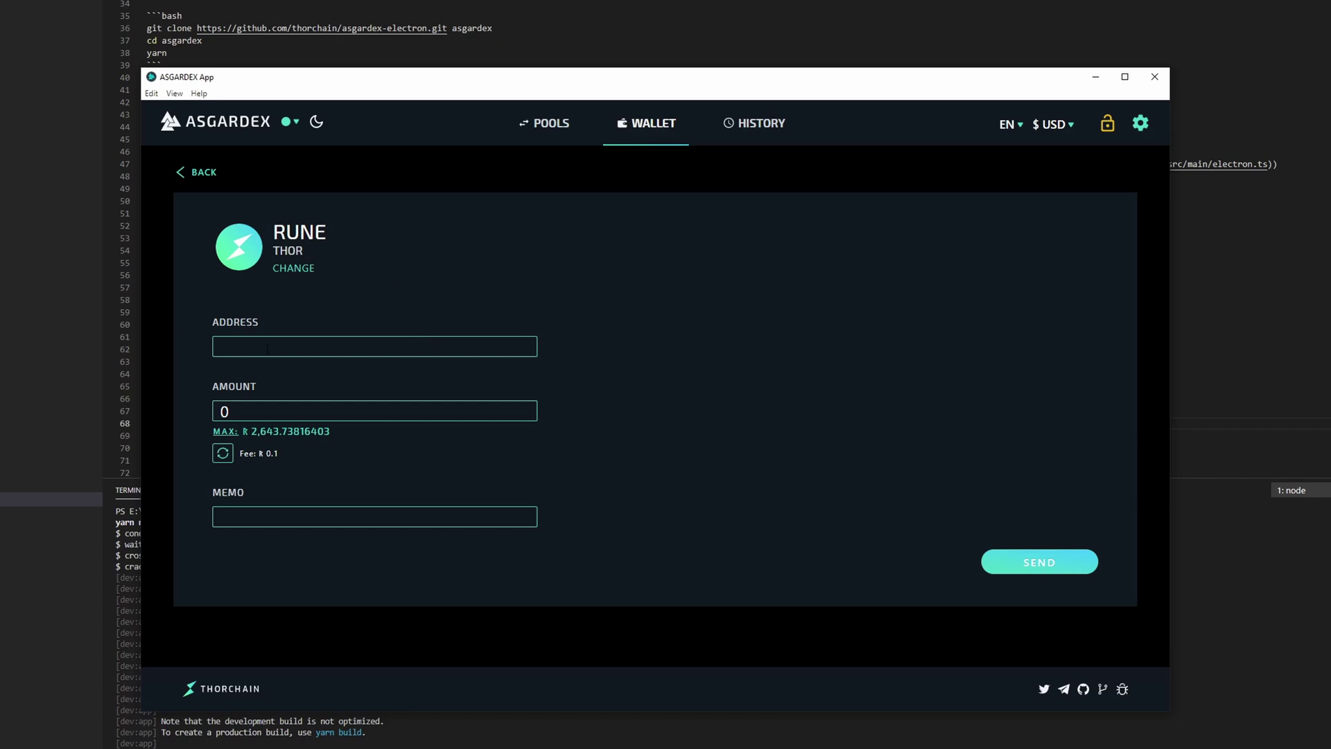
left_click(268, 348)
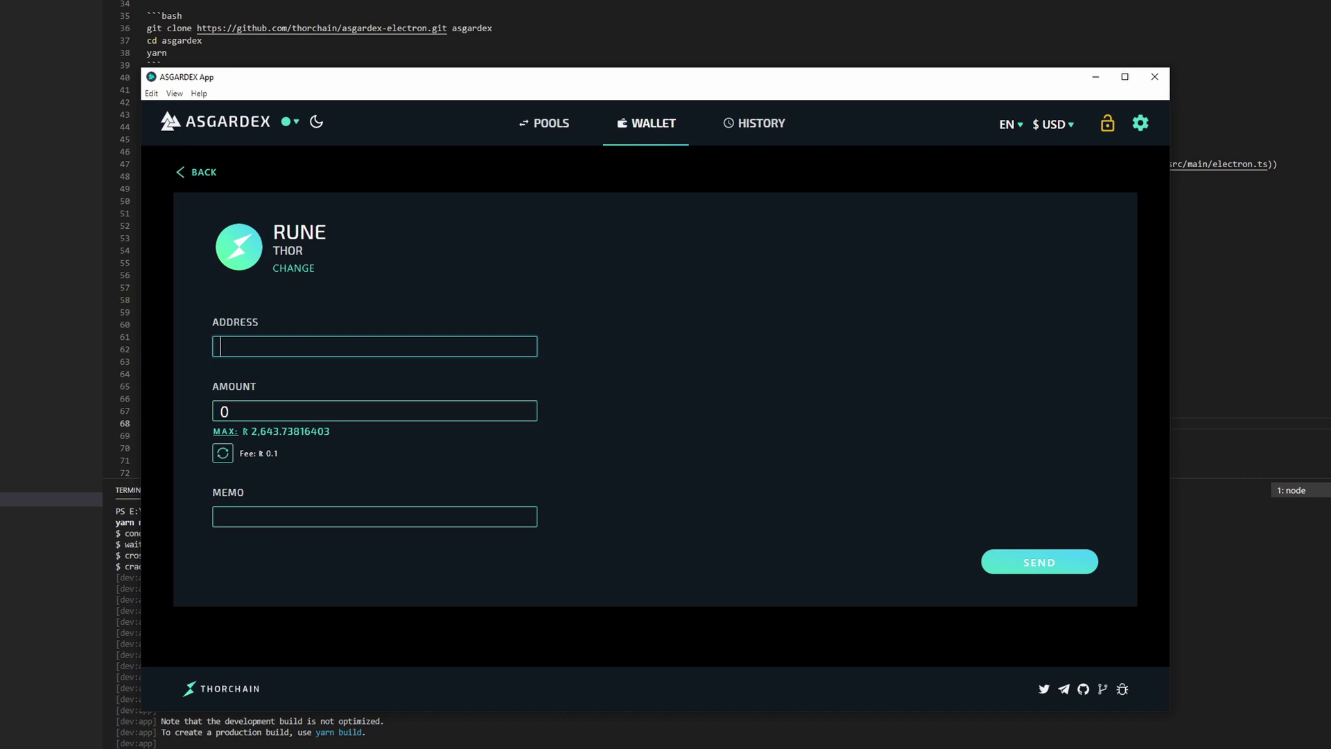
left_click(266, 516)
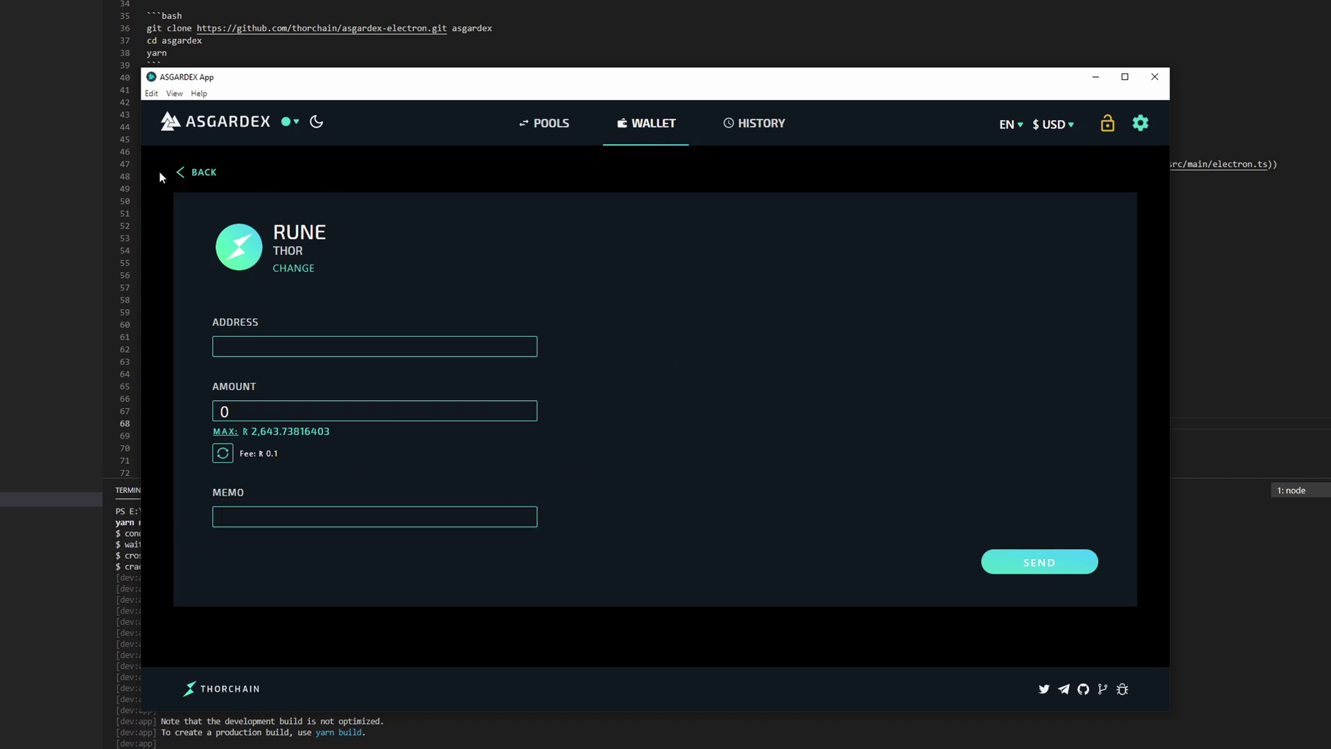
left_click(182, 174)
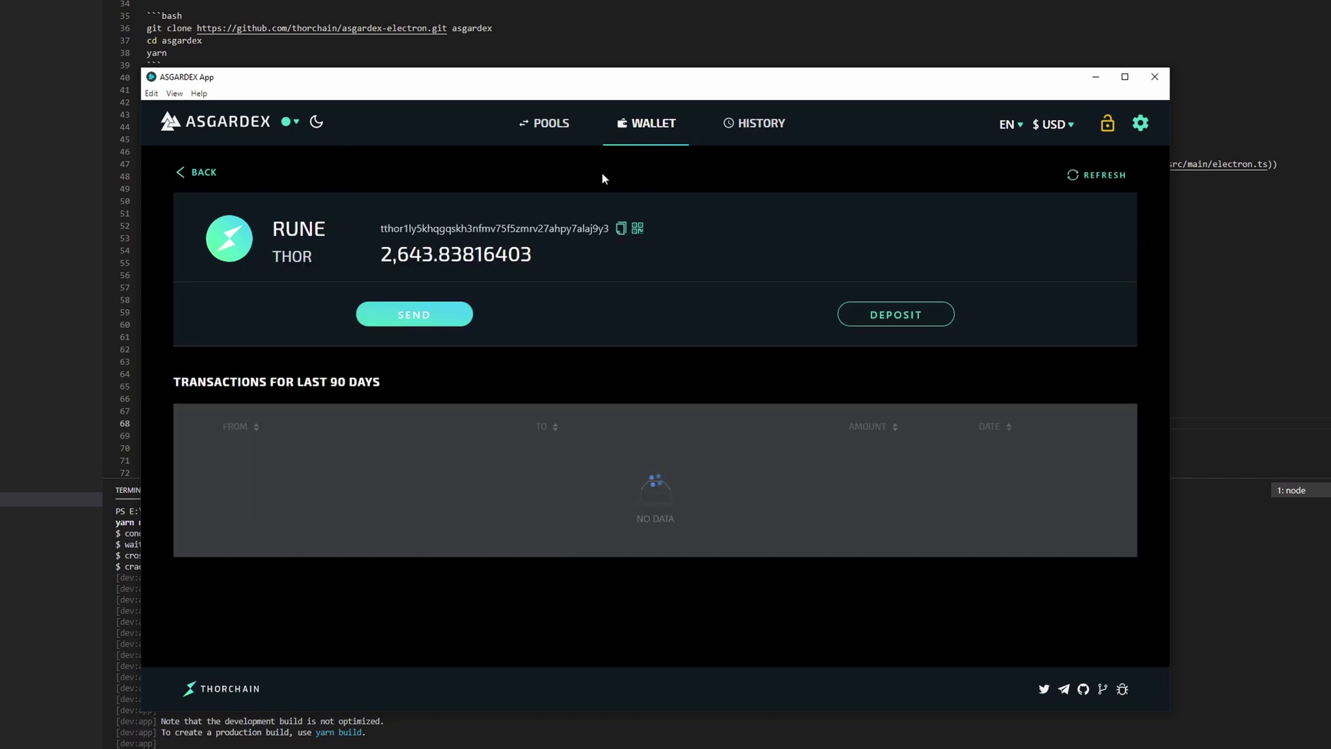
left_click(181, 174)
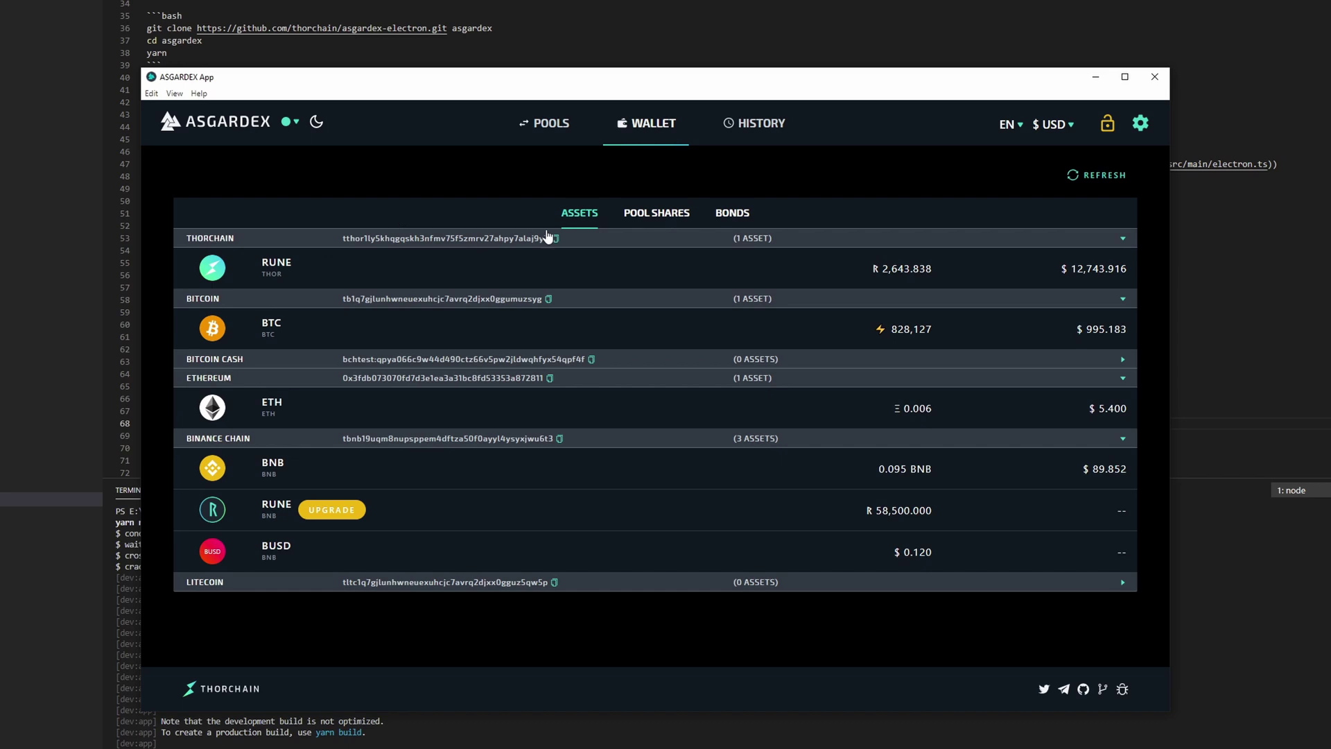
Step: Show the liquidity pools list and toggle between light and dark themes, ending on dark
left_click(554, 130)
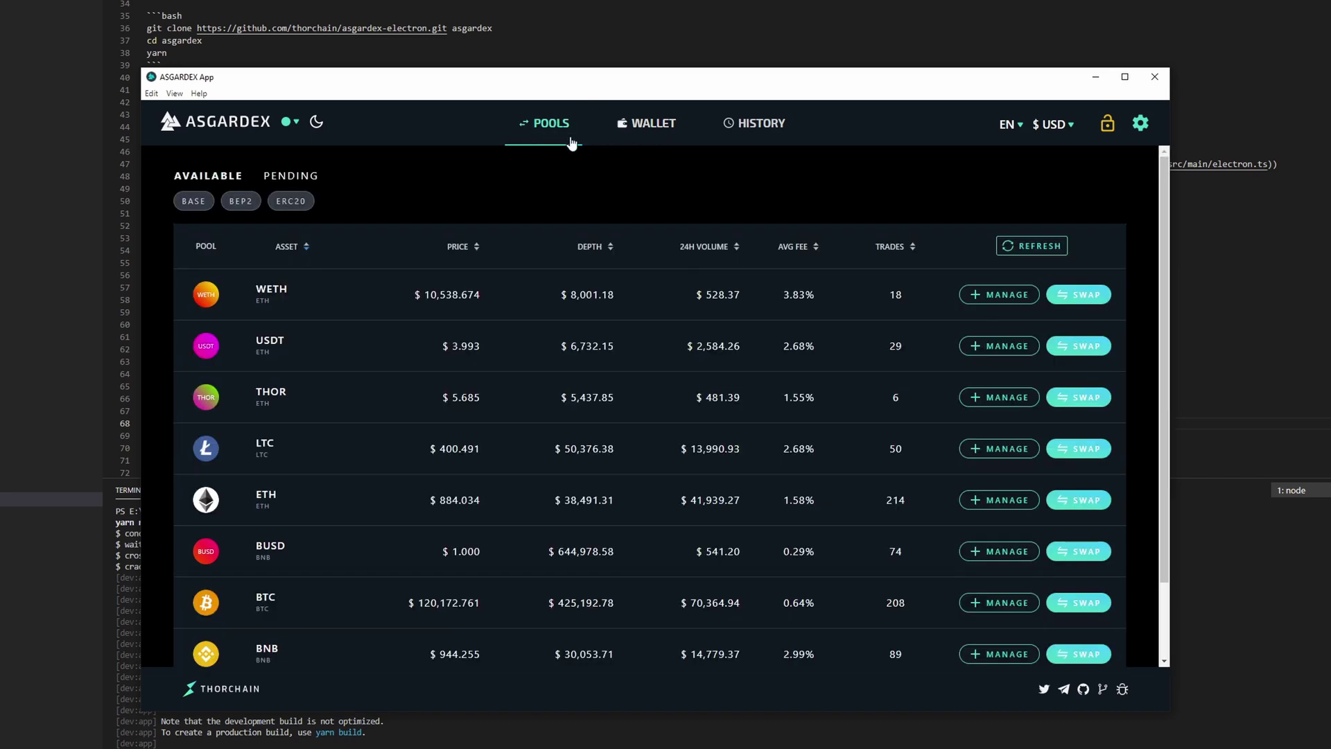
left_click(316, 123)
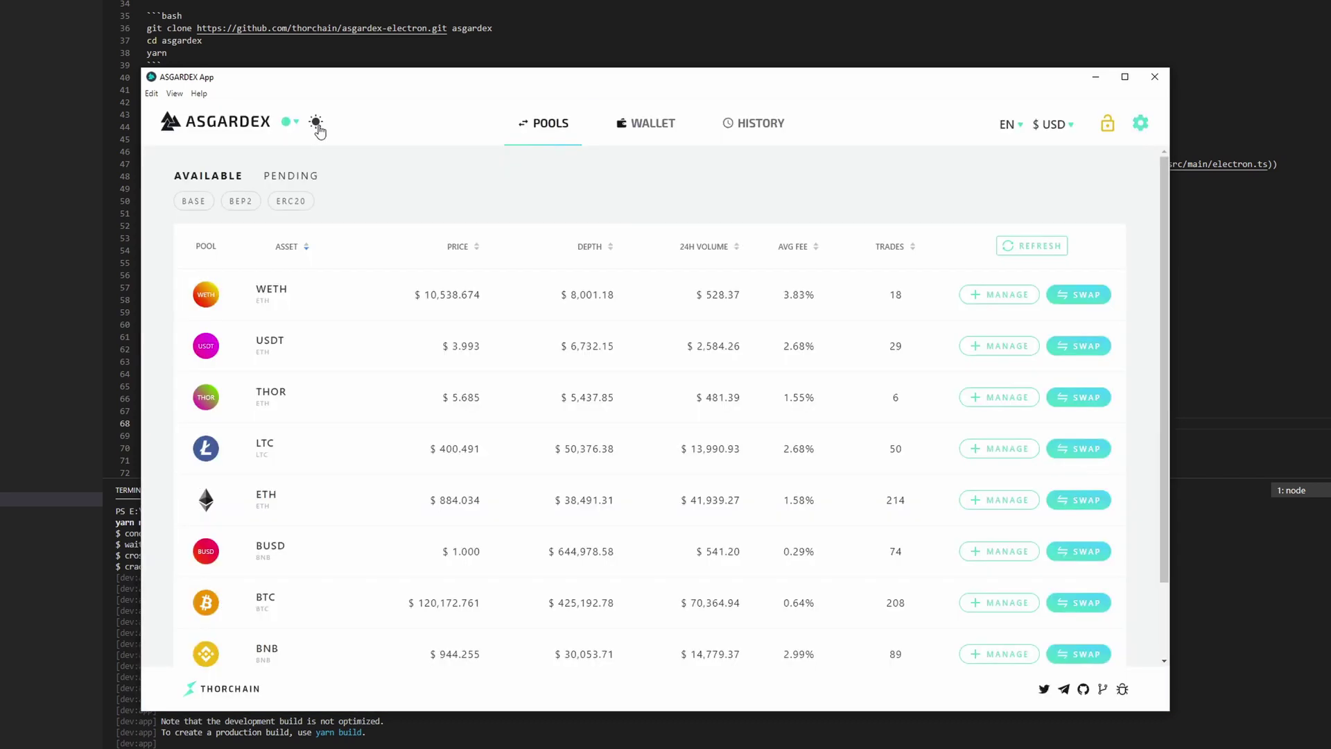
left_click(316, 124)
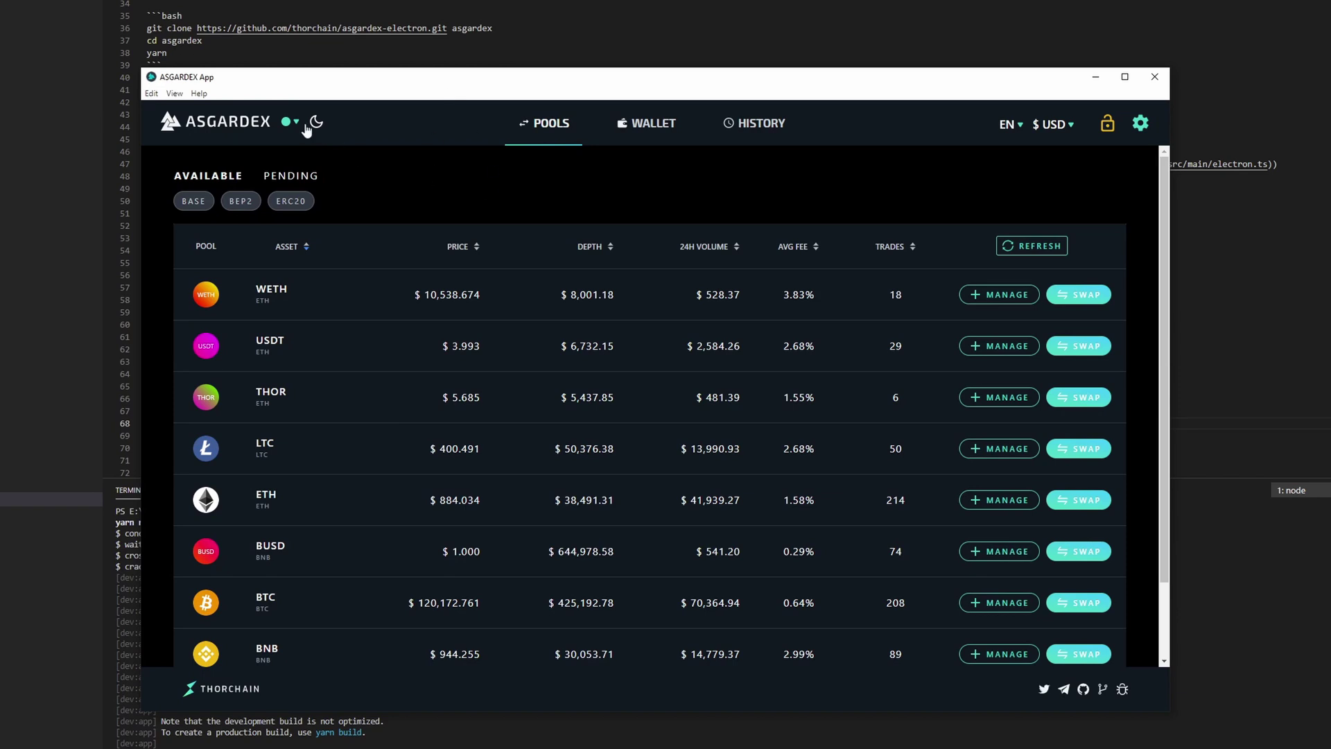
left_click(316, 124)
scroll(500, 236, "down", 2)
scroll(541, 273, "up", 2)
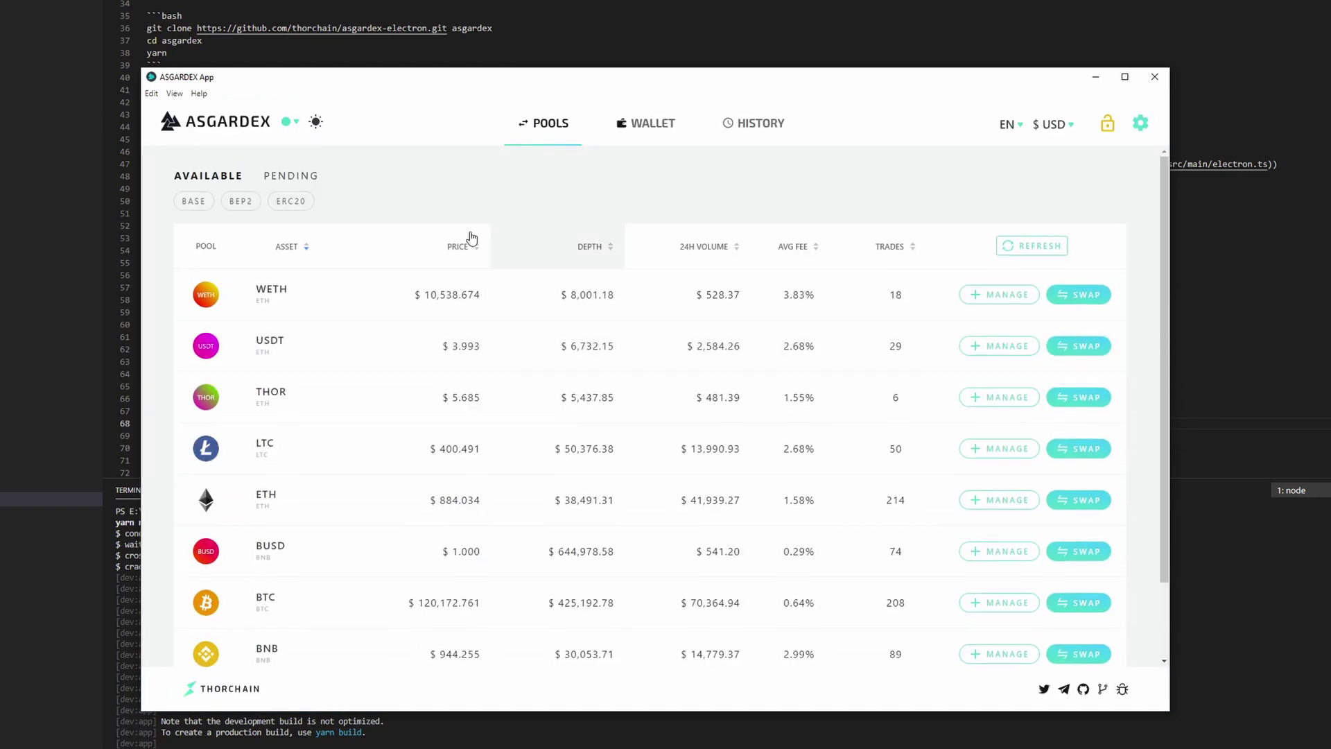
left_click(317, 123)
Step: Filter the pools by BEP2, ERC20 and BASE in turn, then clear the filter
left_click(236, 202)
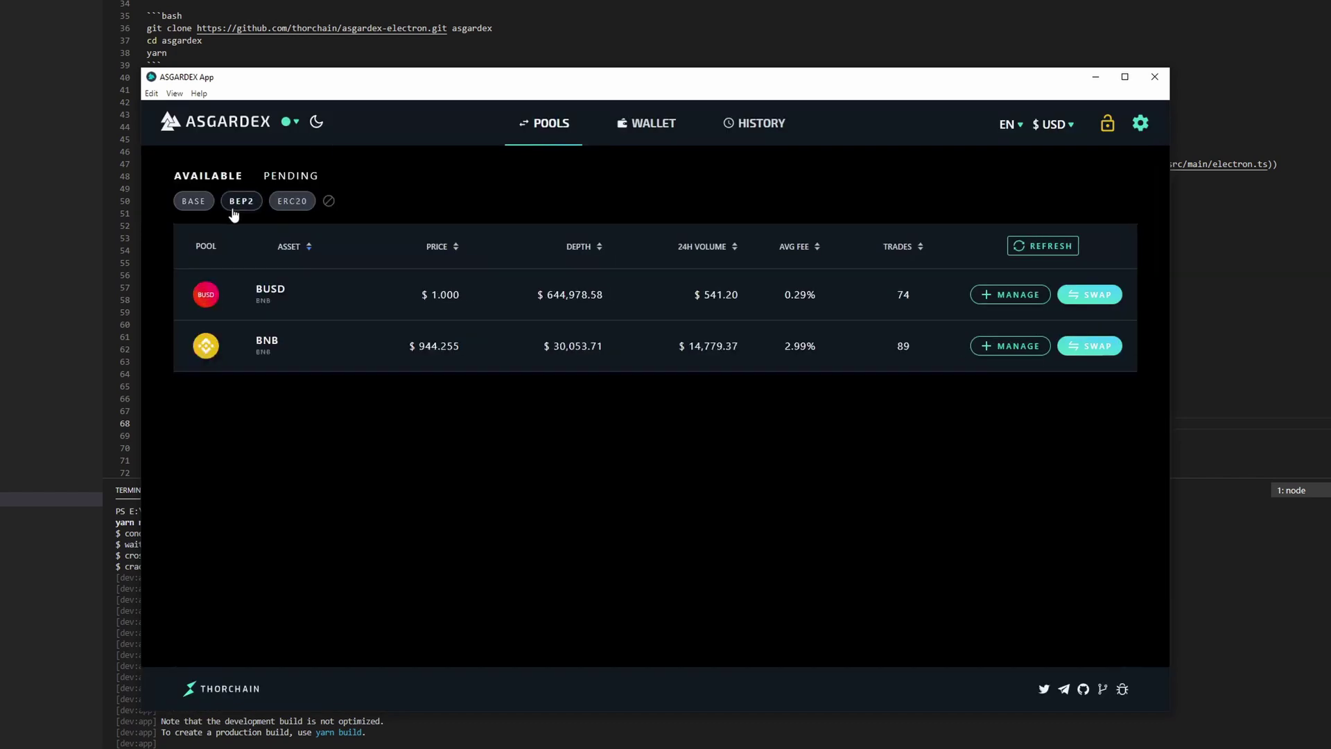
left_click(291, 201)
left_click(194, 201)
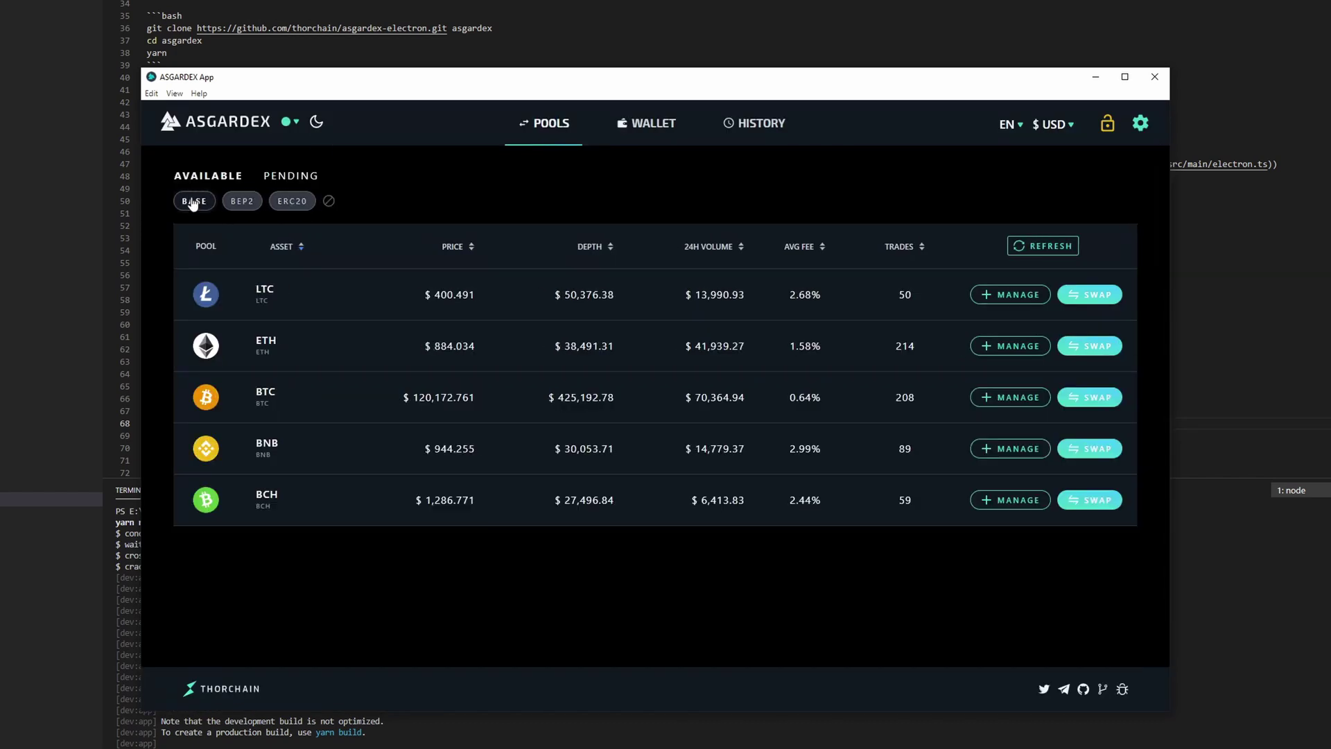
left_click(250, 203)
left_click(291, 202)
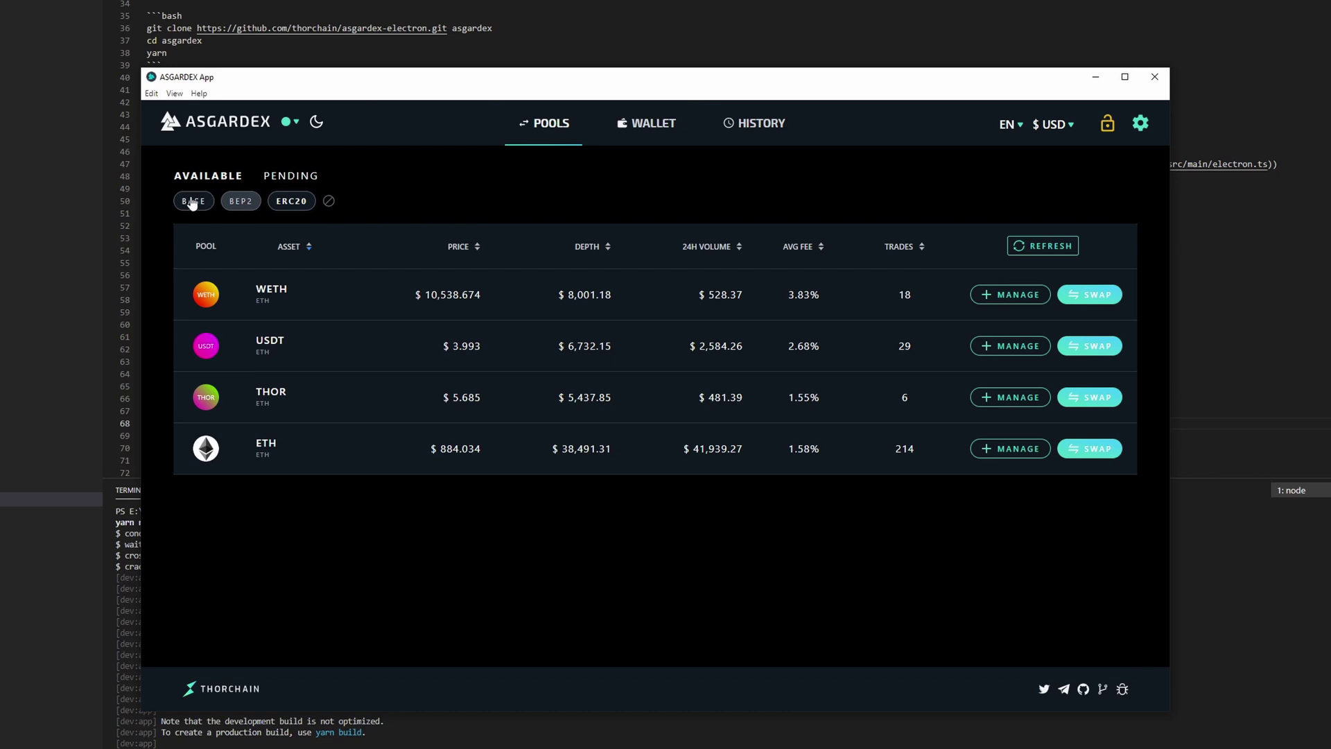
left_click(192, 203)
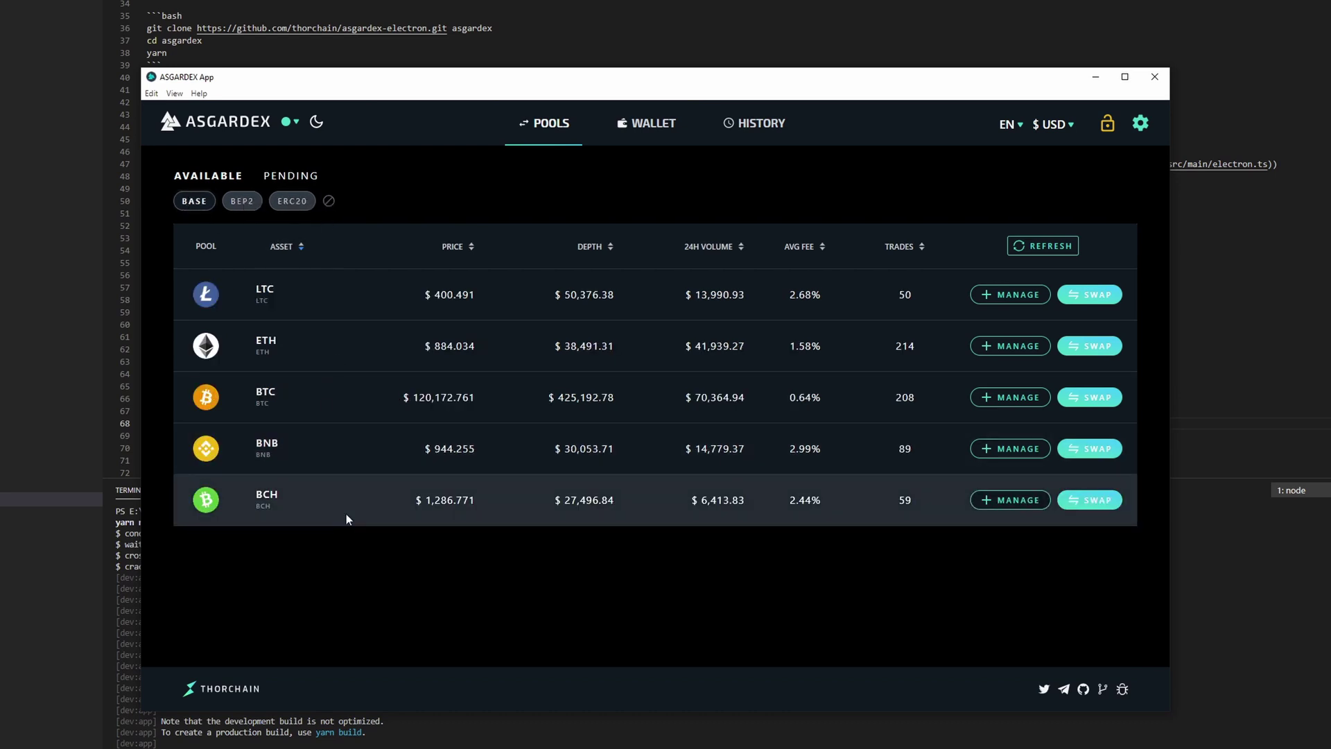
left_click(256, 201)
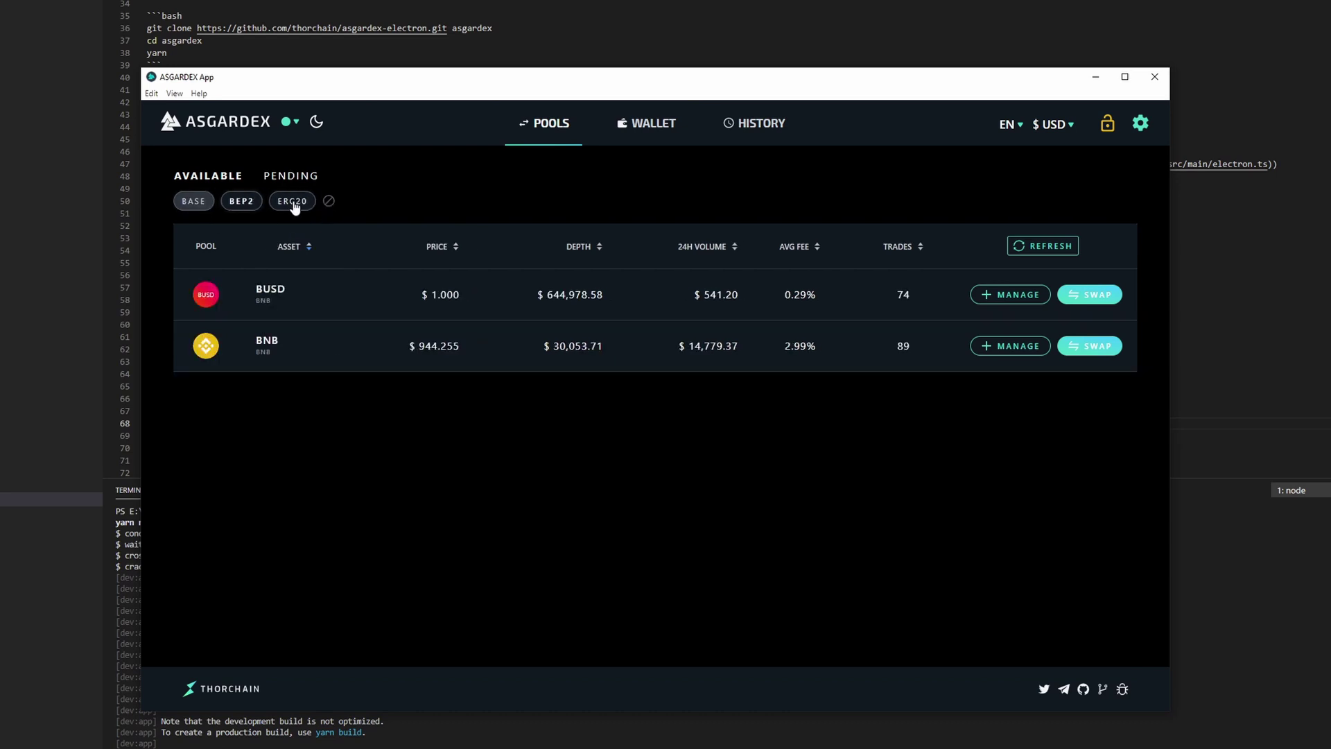
left_click(294, 207)
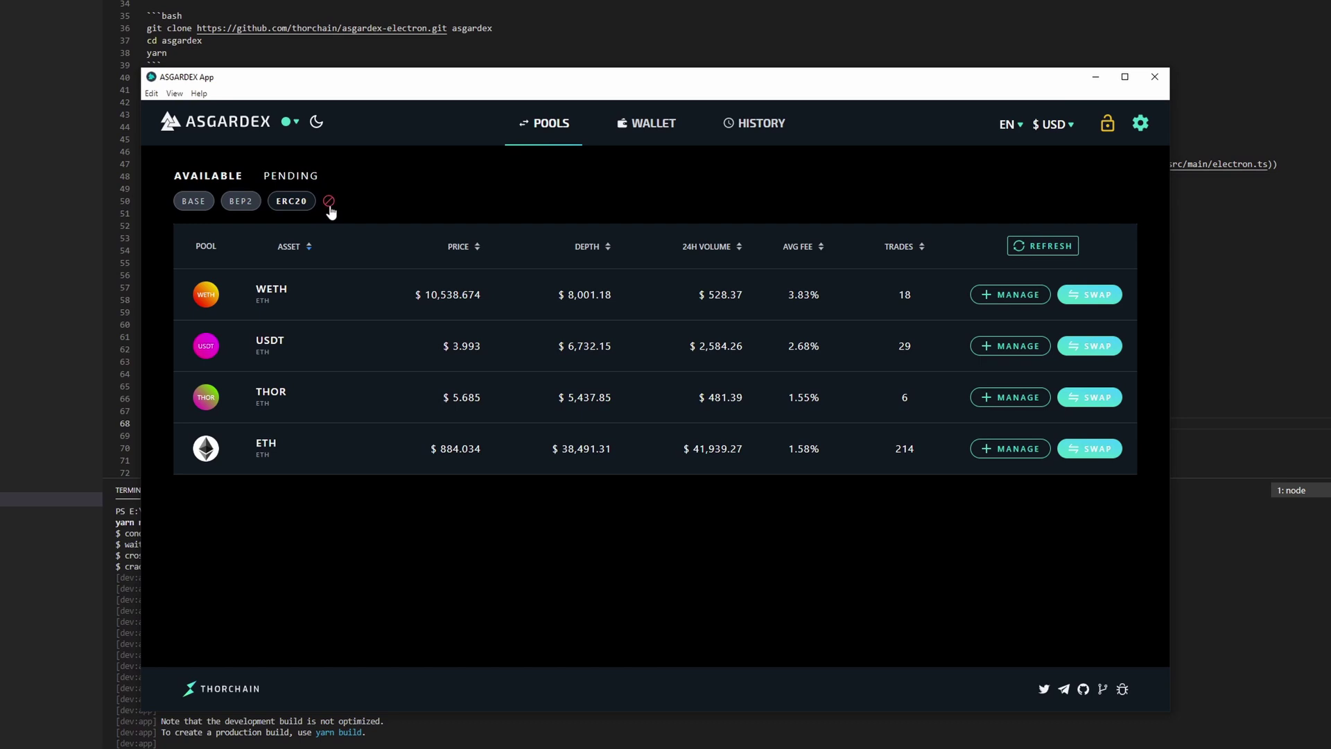
left_click(329, 203)
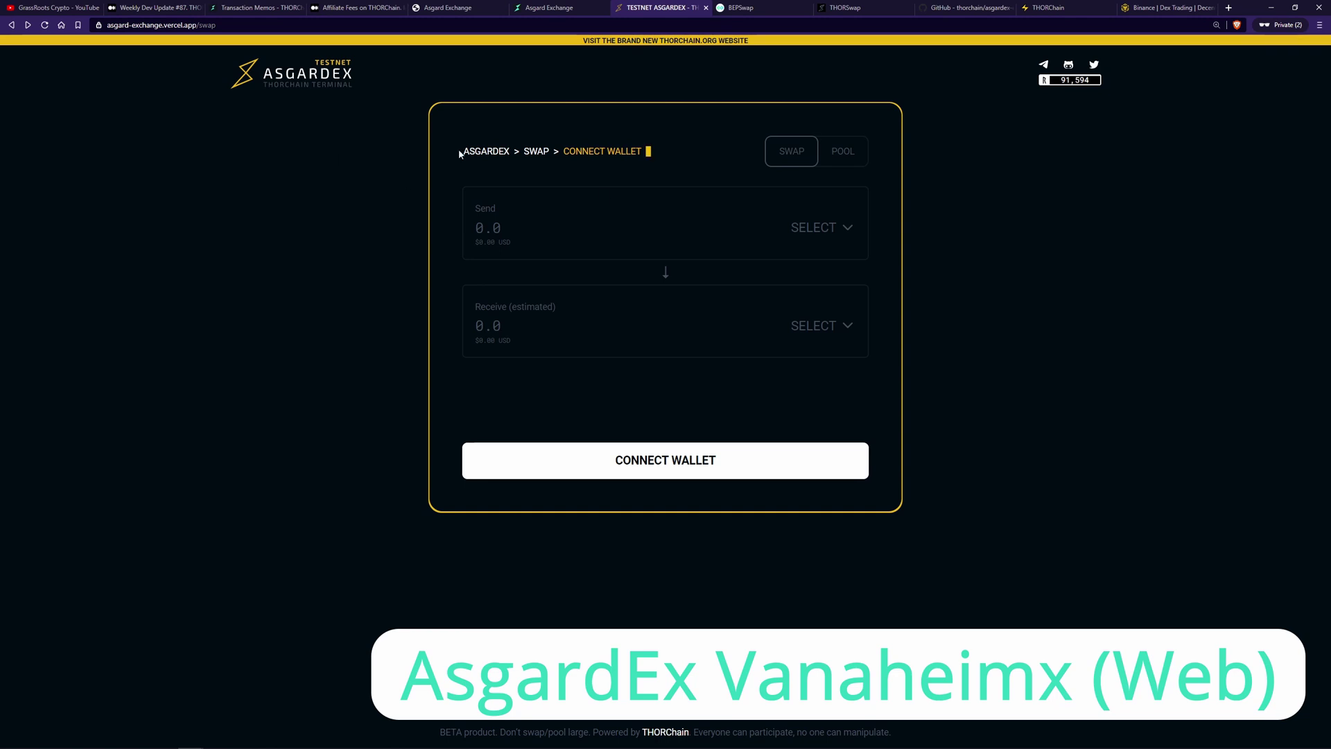
Step: On the TESTNET ASGARDEX tab, unlock a wallet from an existing keystore file and its password
left_click(578, 4)
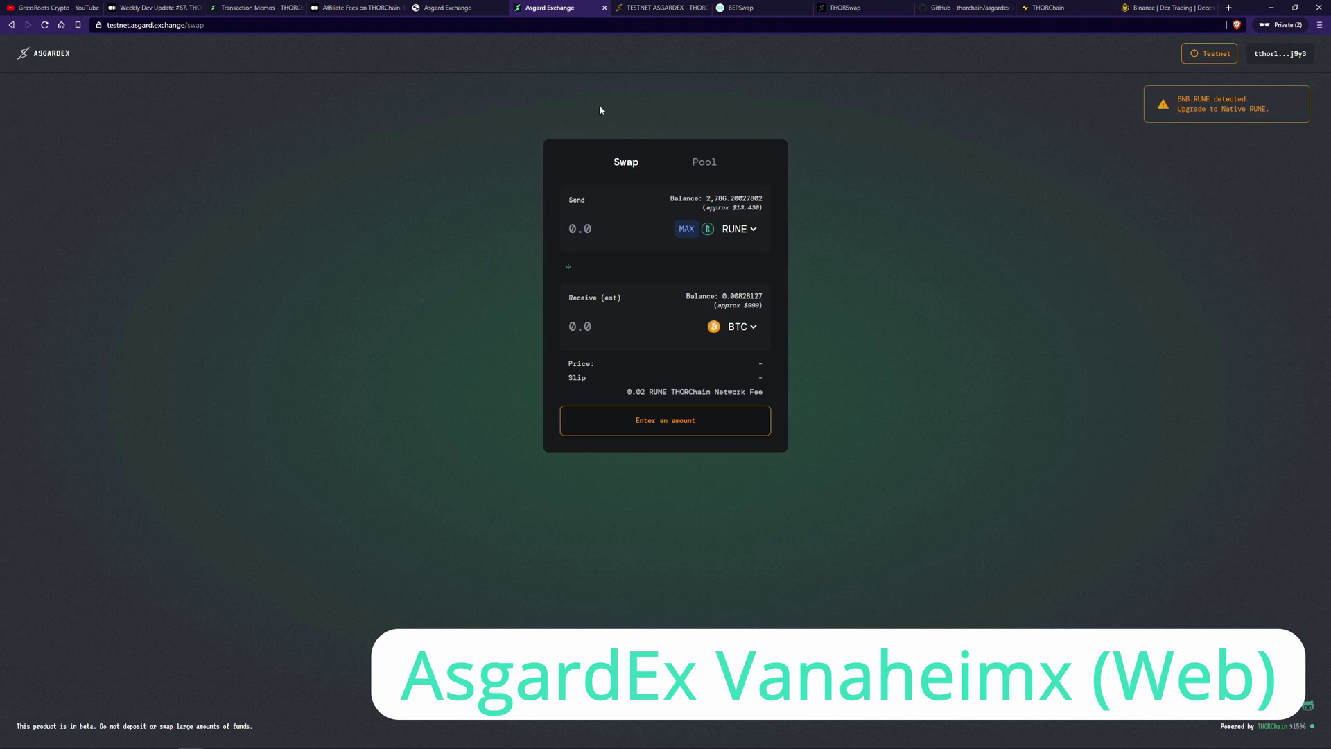
left_click(655, 8)
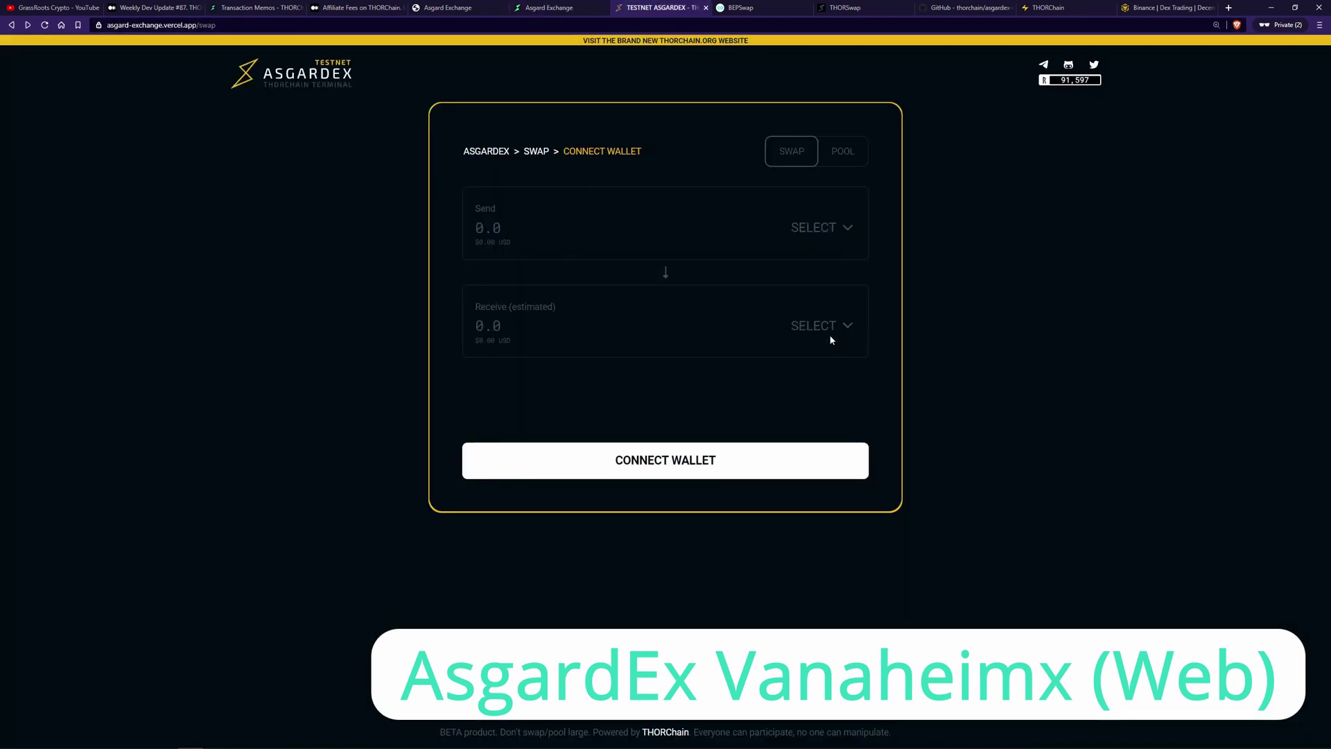
left_click(674, 466)
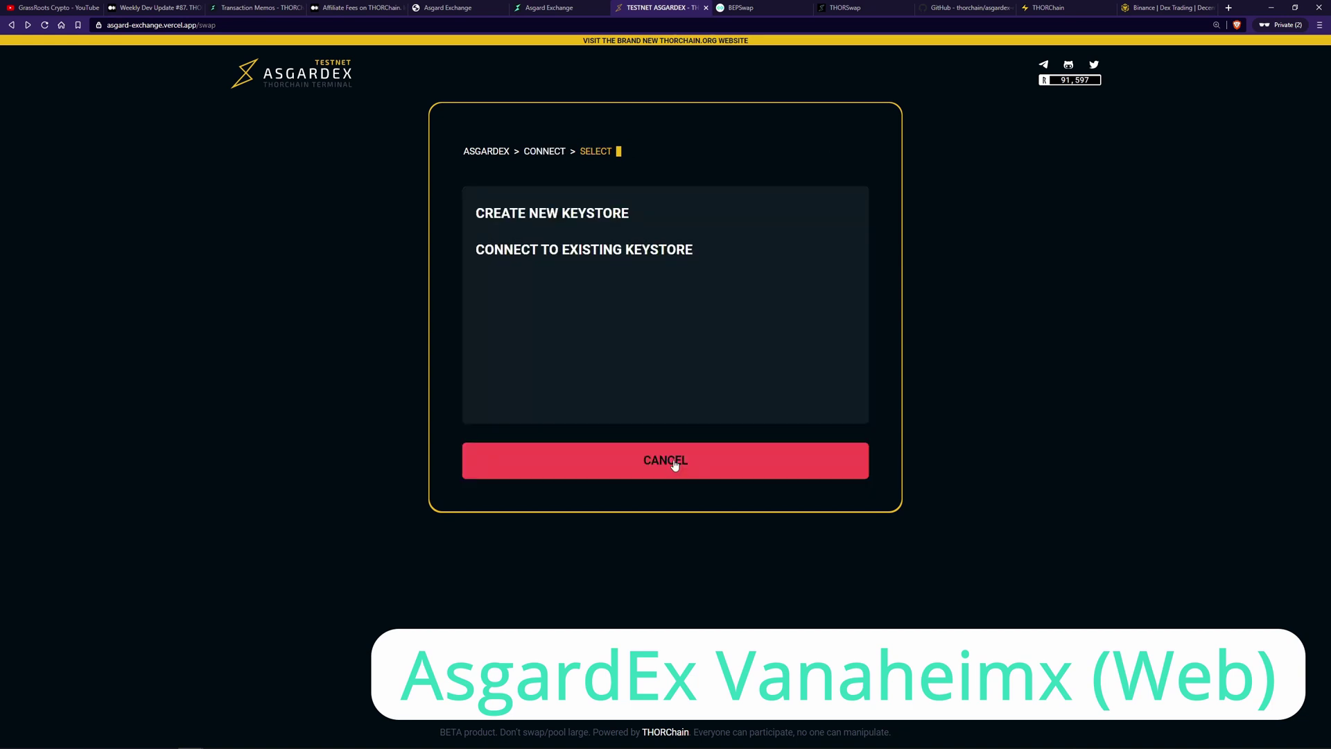
left_click(617, 257)
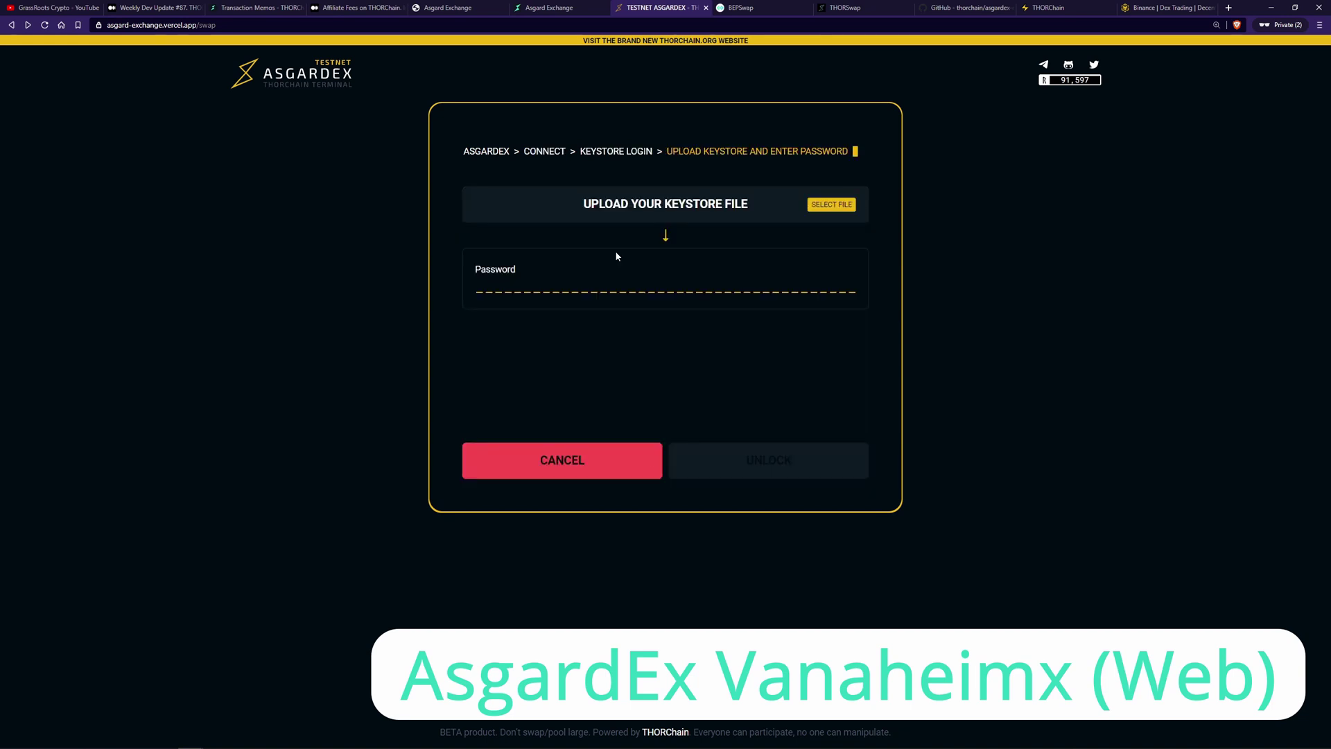
left_click(832, 204)
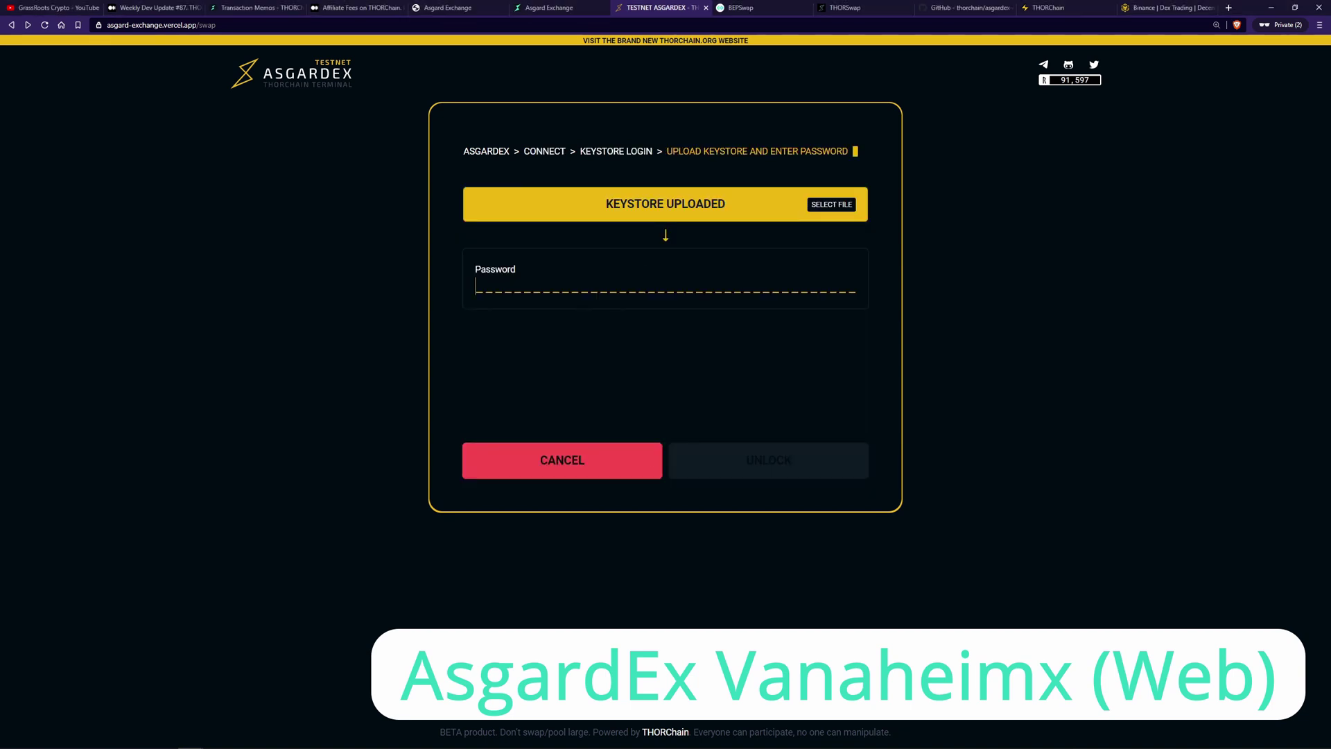
type("****")
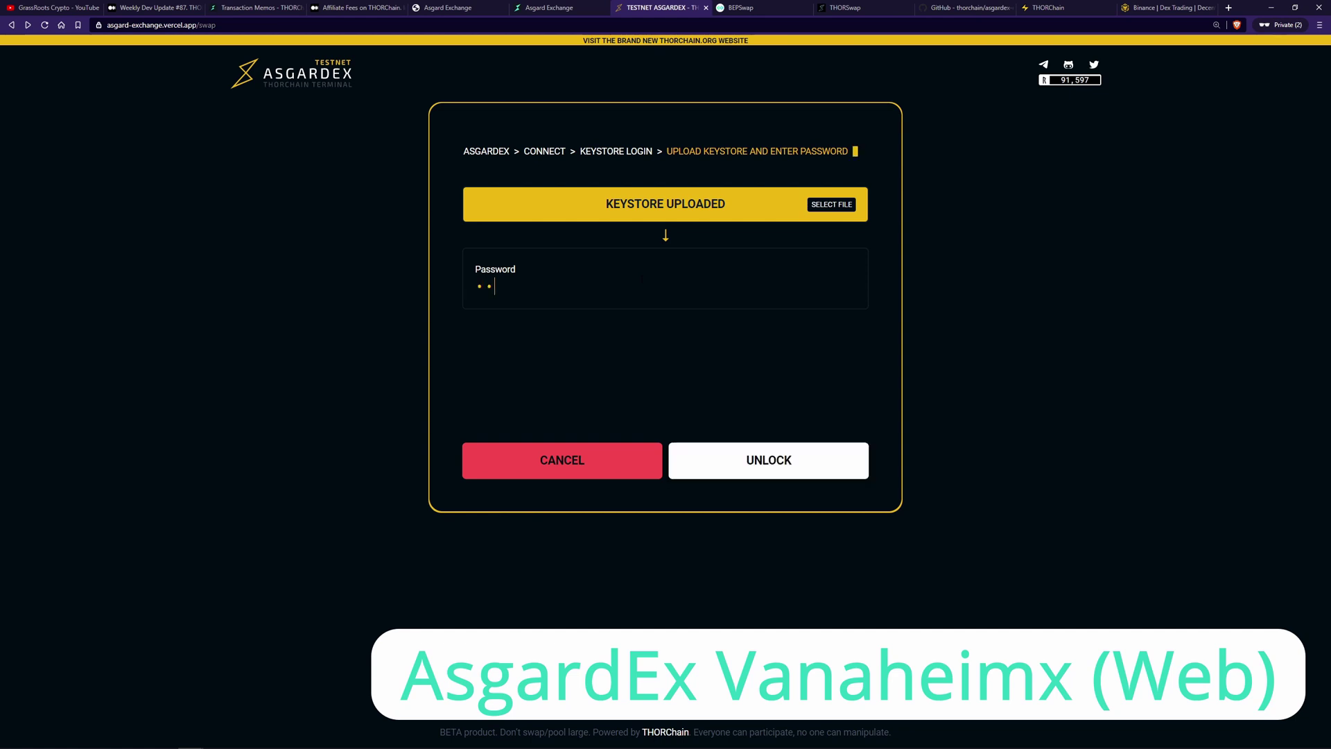
key("Return")
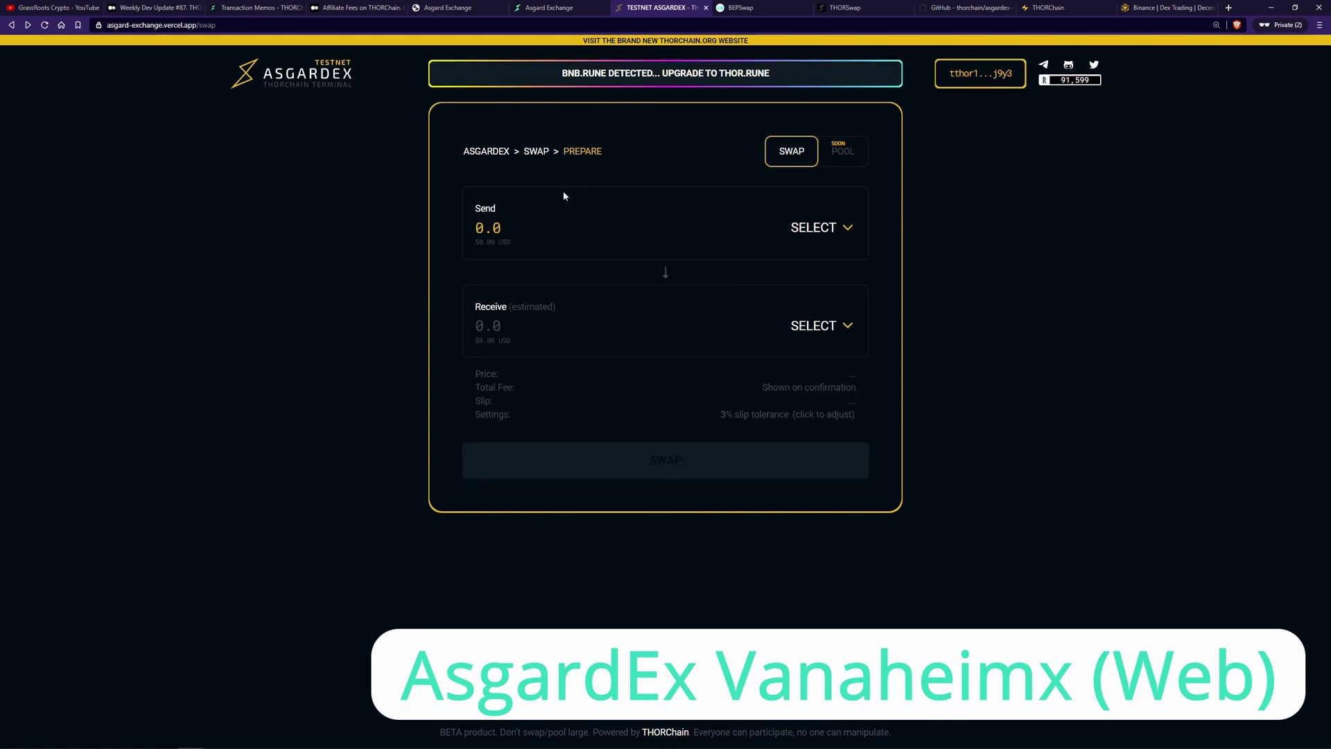
left_click(579, 86)
Step: Upgrade 1000 BNB.RUNE to native RUNE, confirm it, and dismiss the success summary
left_click(604, 216)
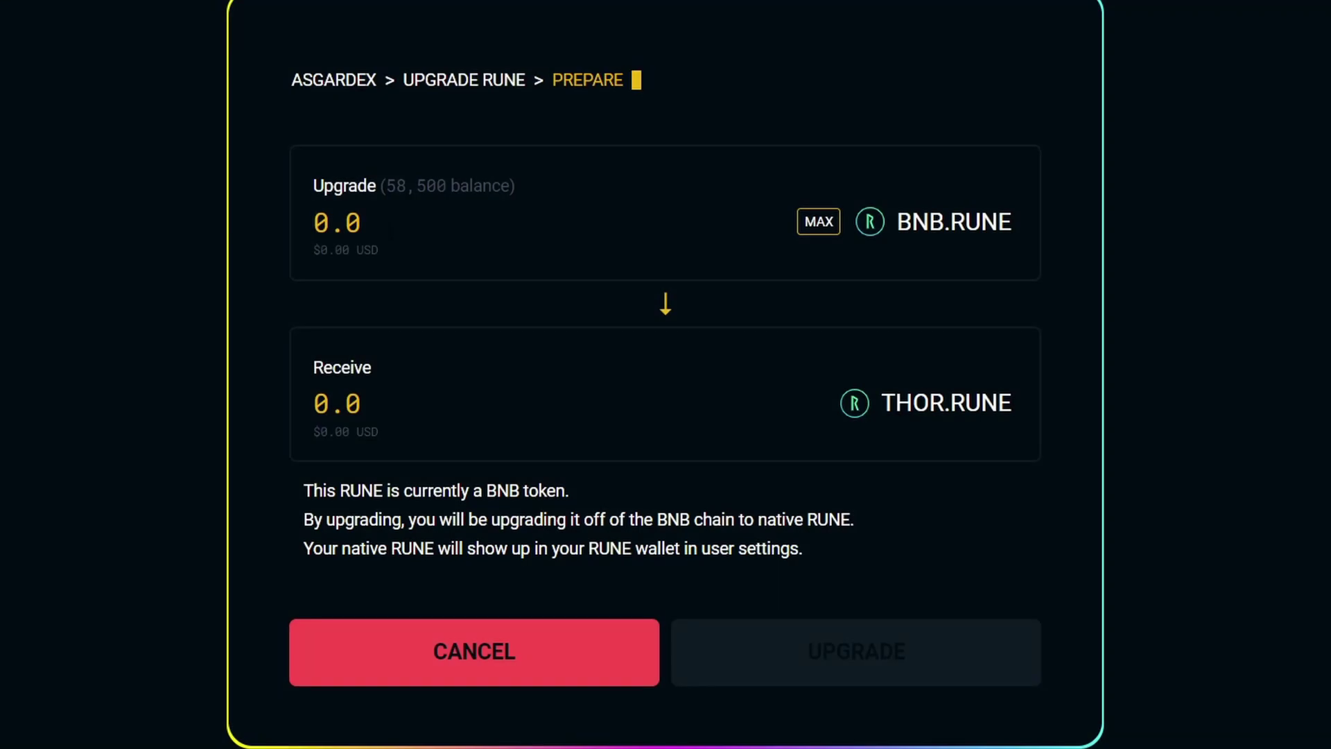
type("1000")
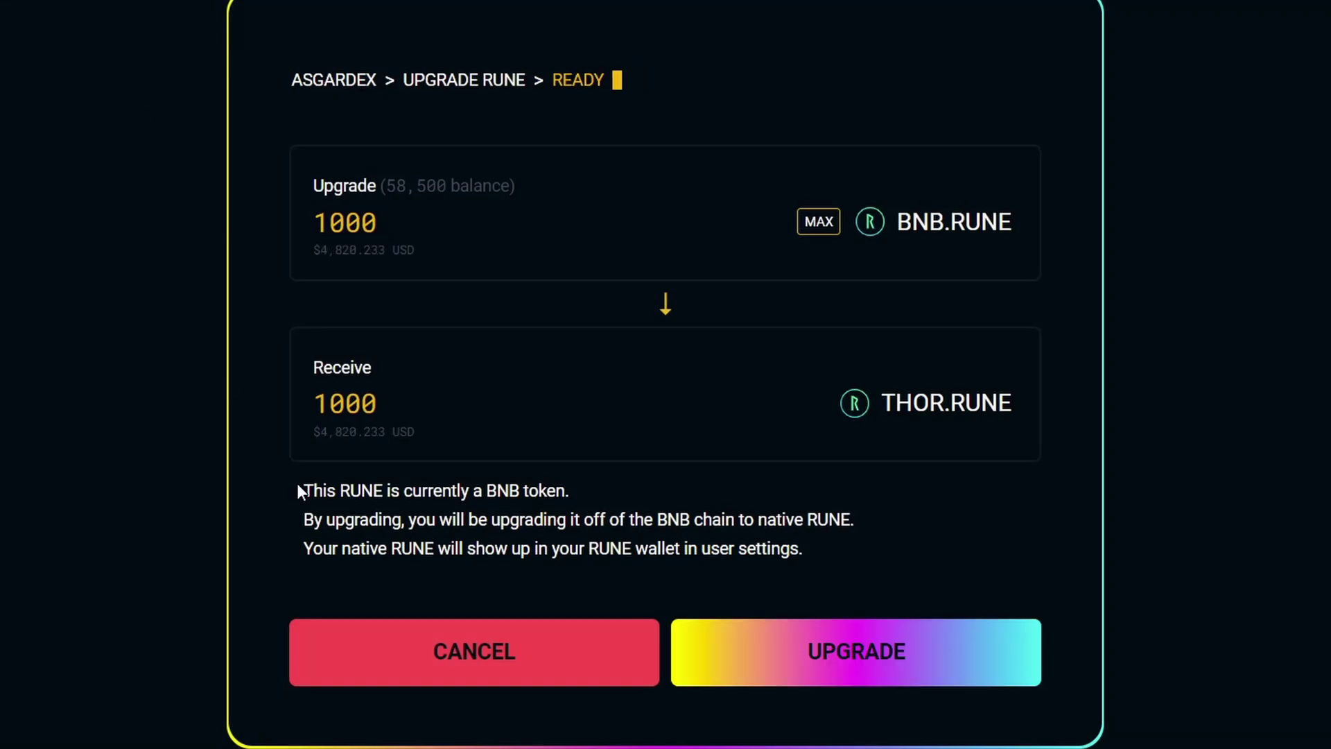
left_click(858, 667)
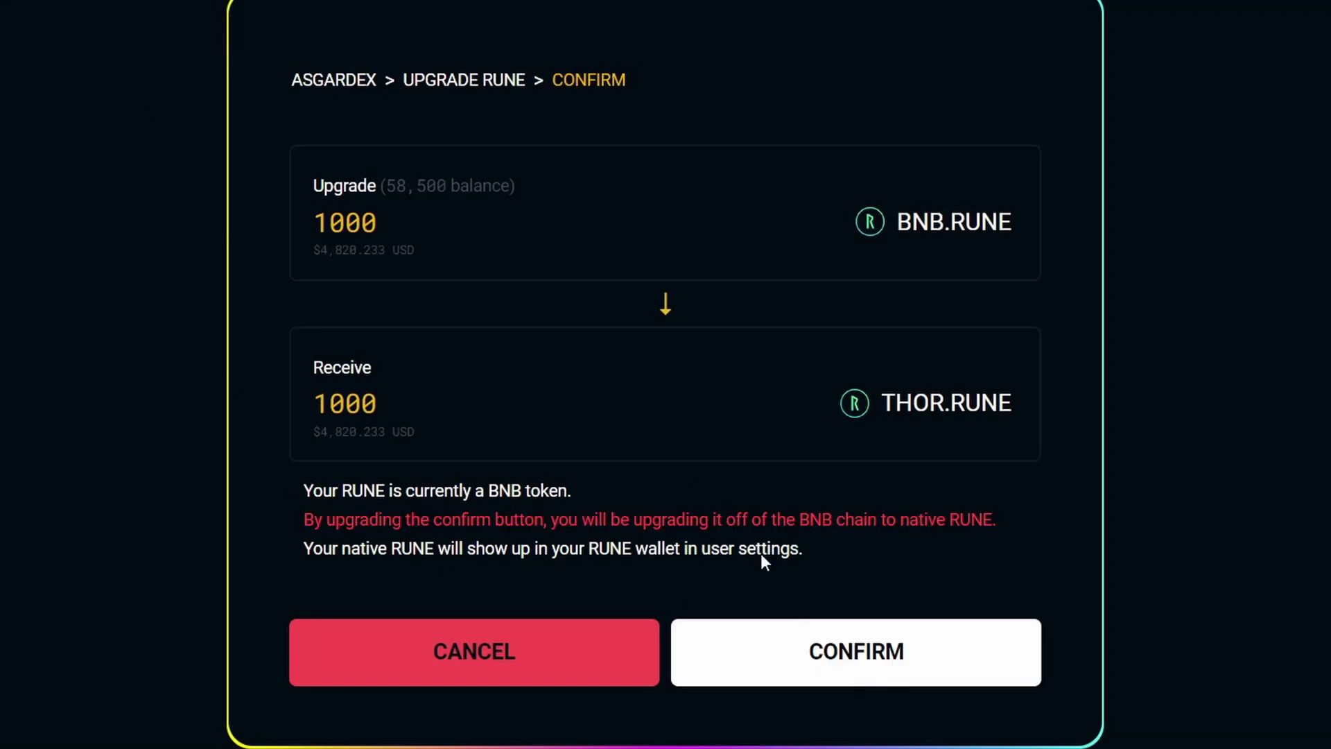
left_click(843, 670)
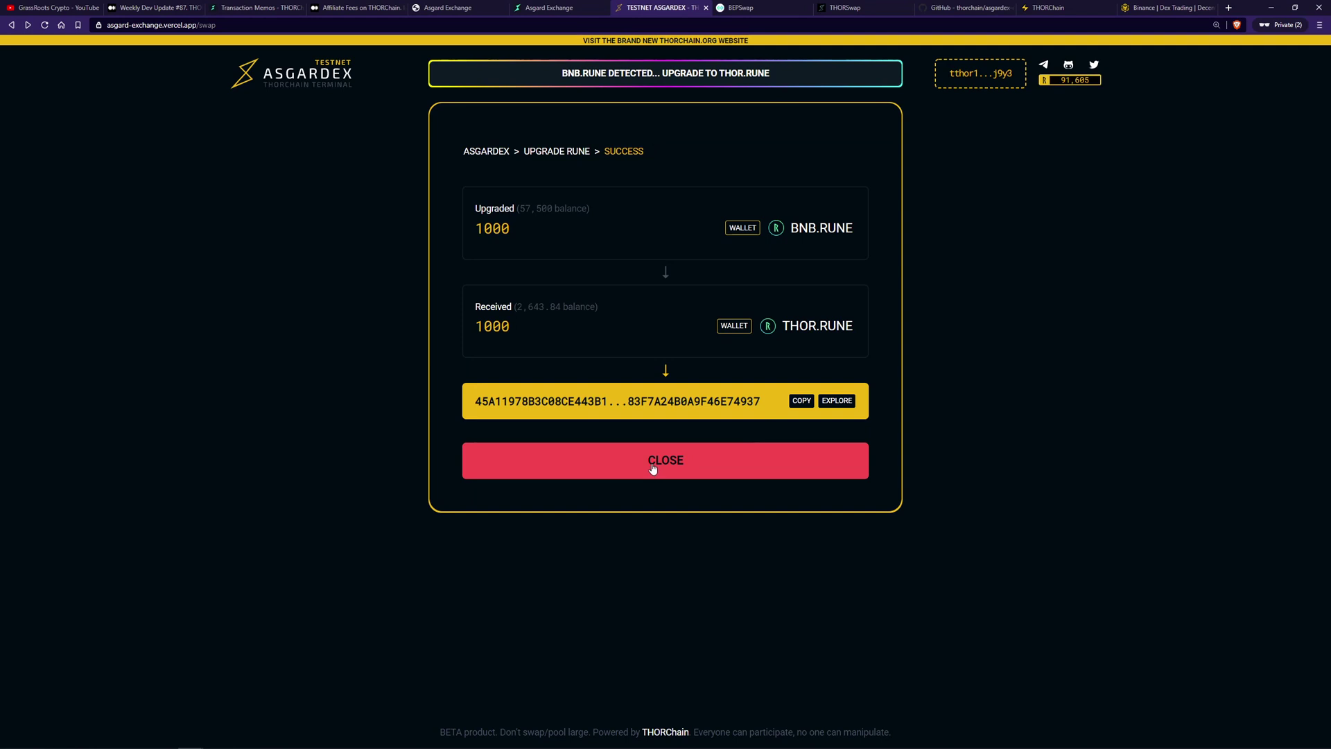
left_click(653, 468)
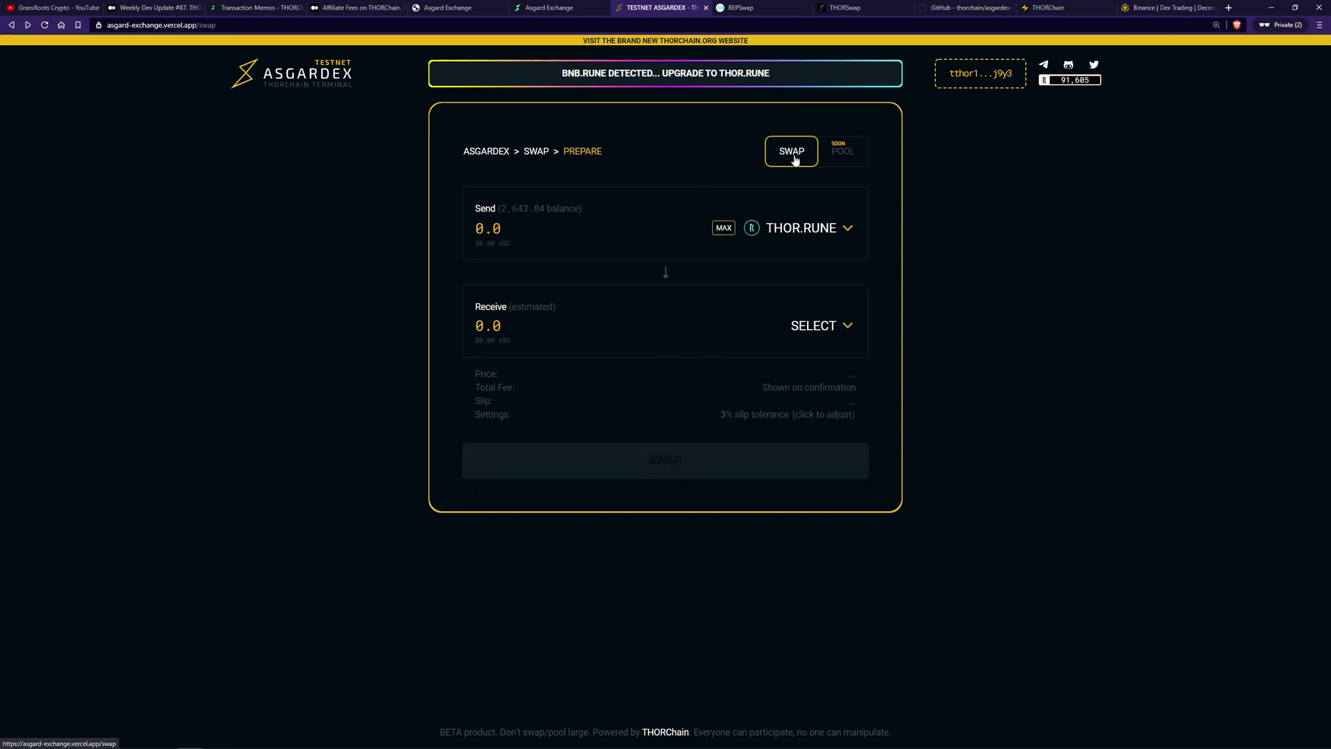
Step: Set up the swap pair with THOR.RUNE to send and BCH.BCH to receive
left_click(847, 230)
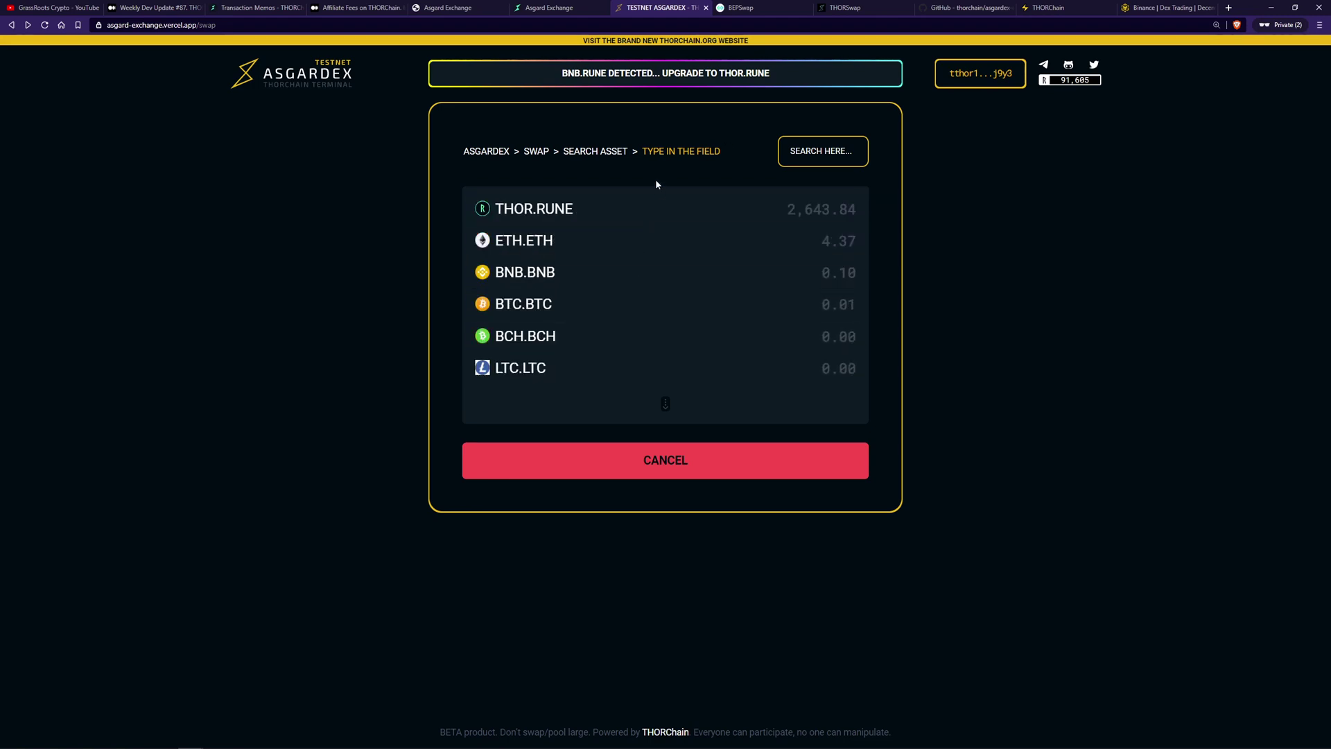
left_click(659, 212)
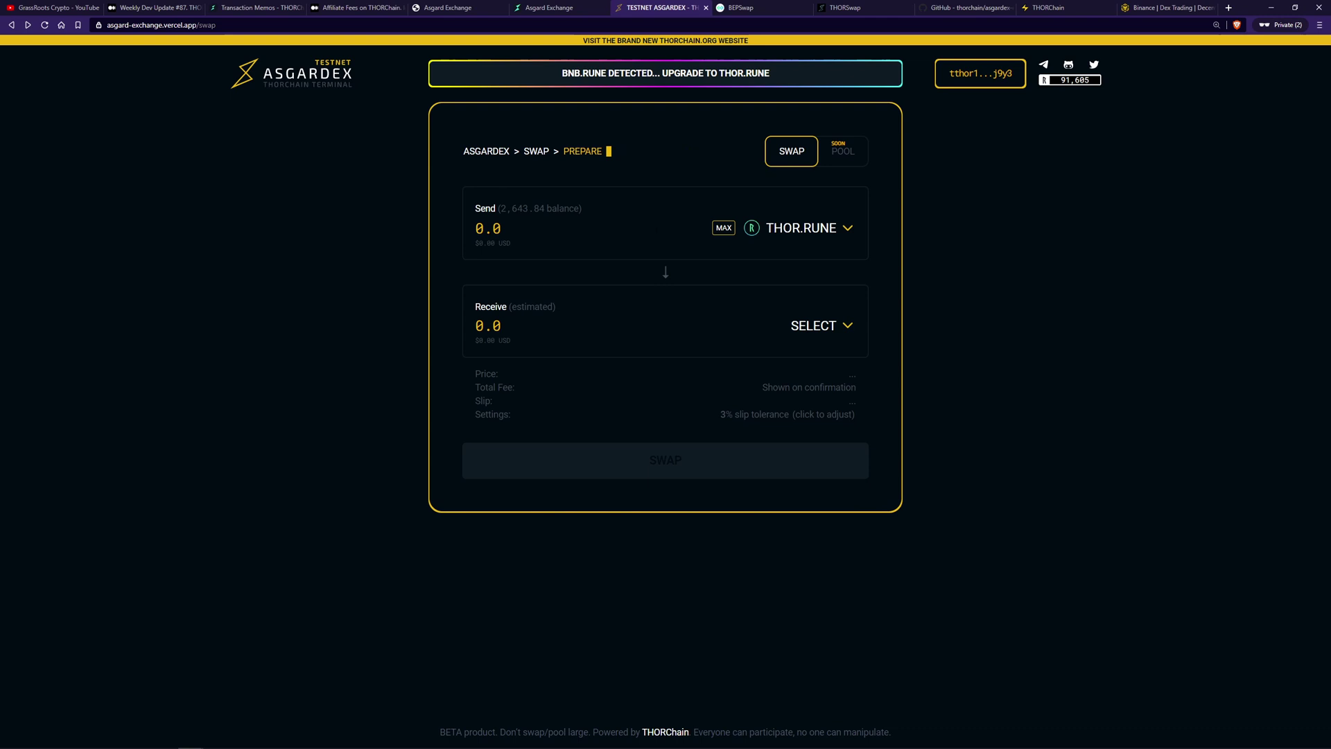
left_click(856, 325)
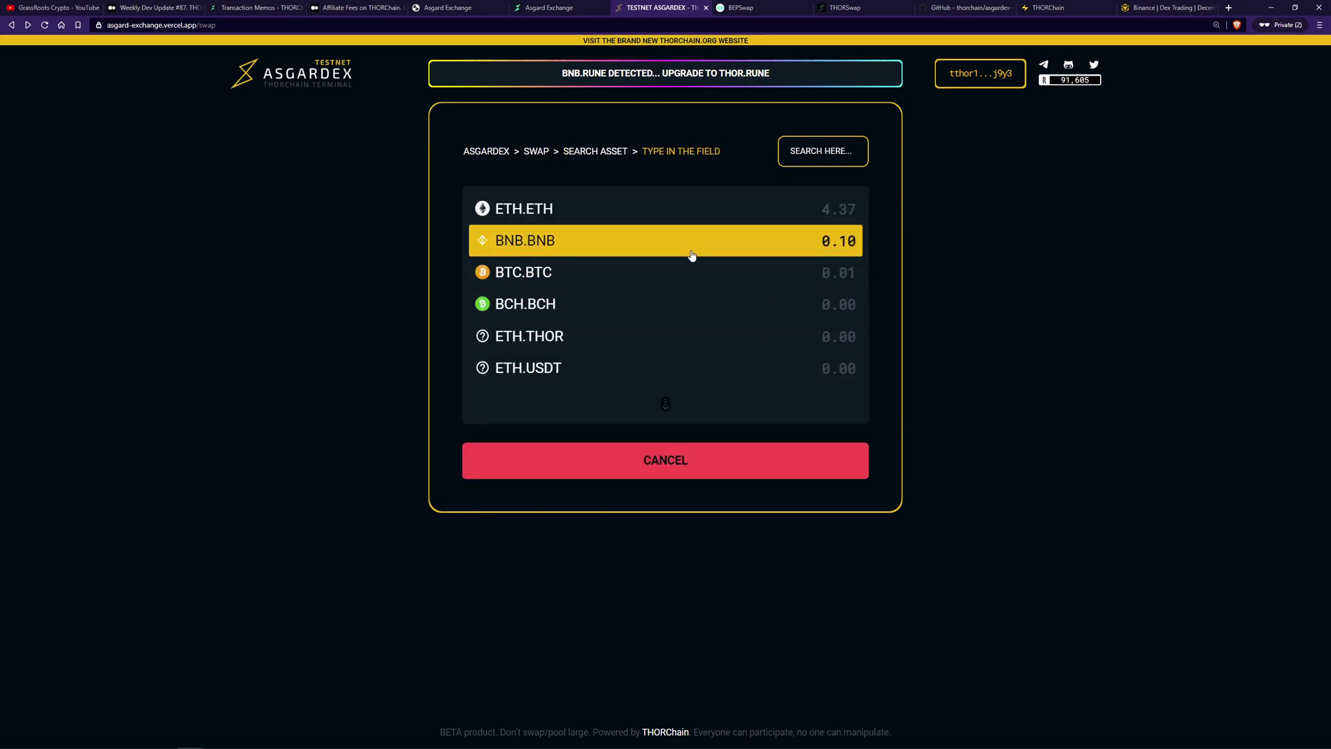
left_click(670, 306)
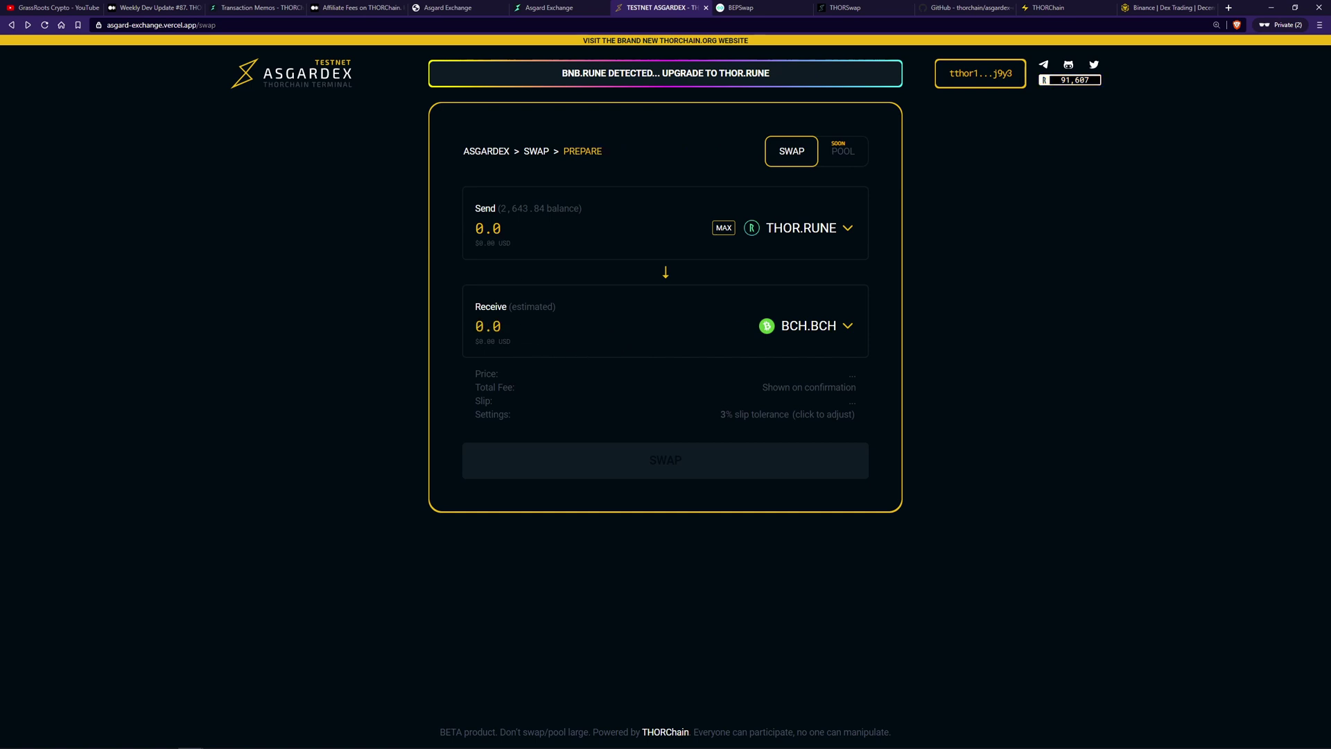
Step: Compare the slip for 1000 versus 100 RUNE, then confirm swapping 100 THOR.RUNE for BCH
type("1000")
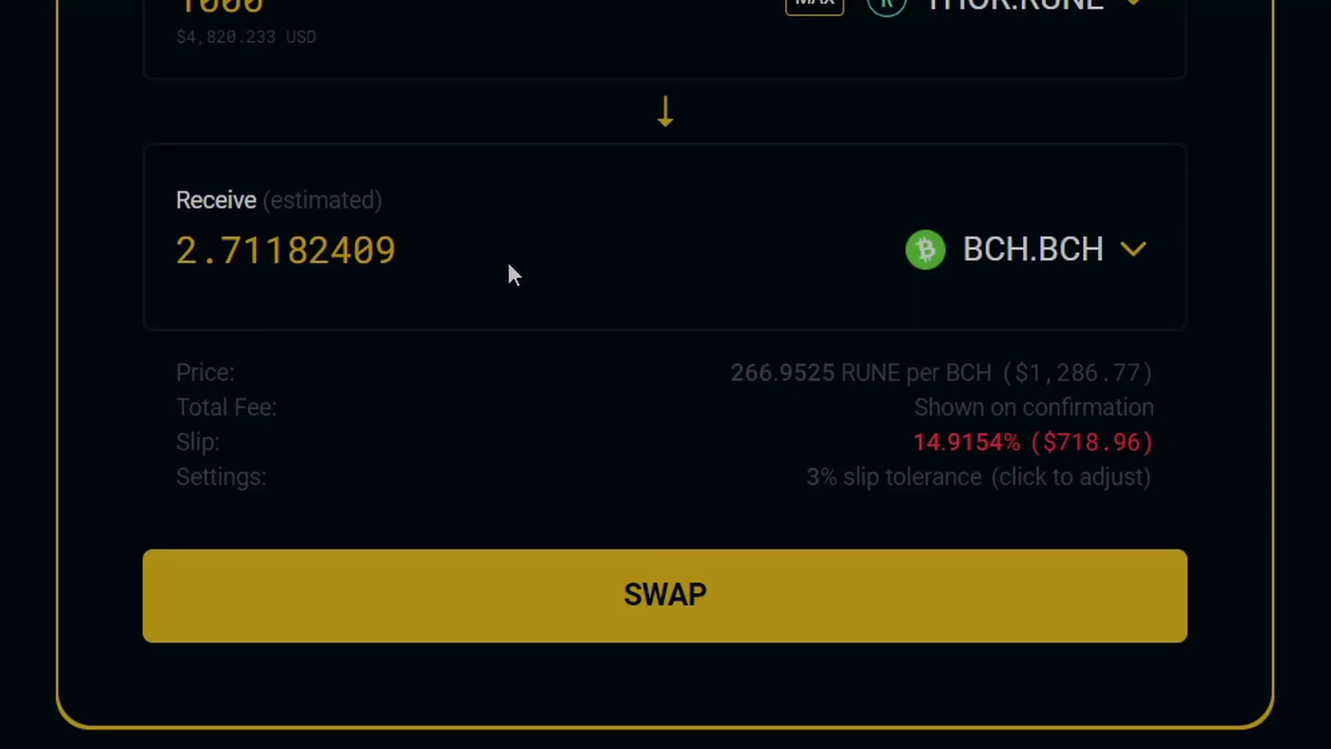
left_click_drag(924, 441, 1174, 455)
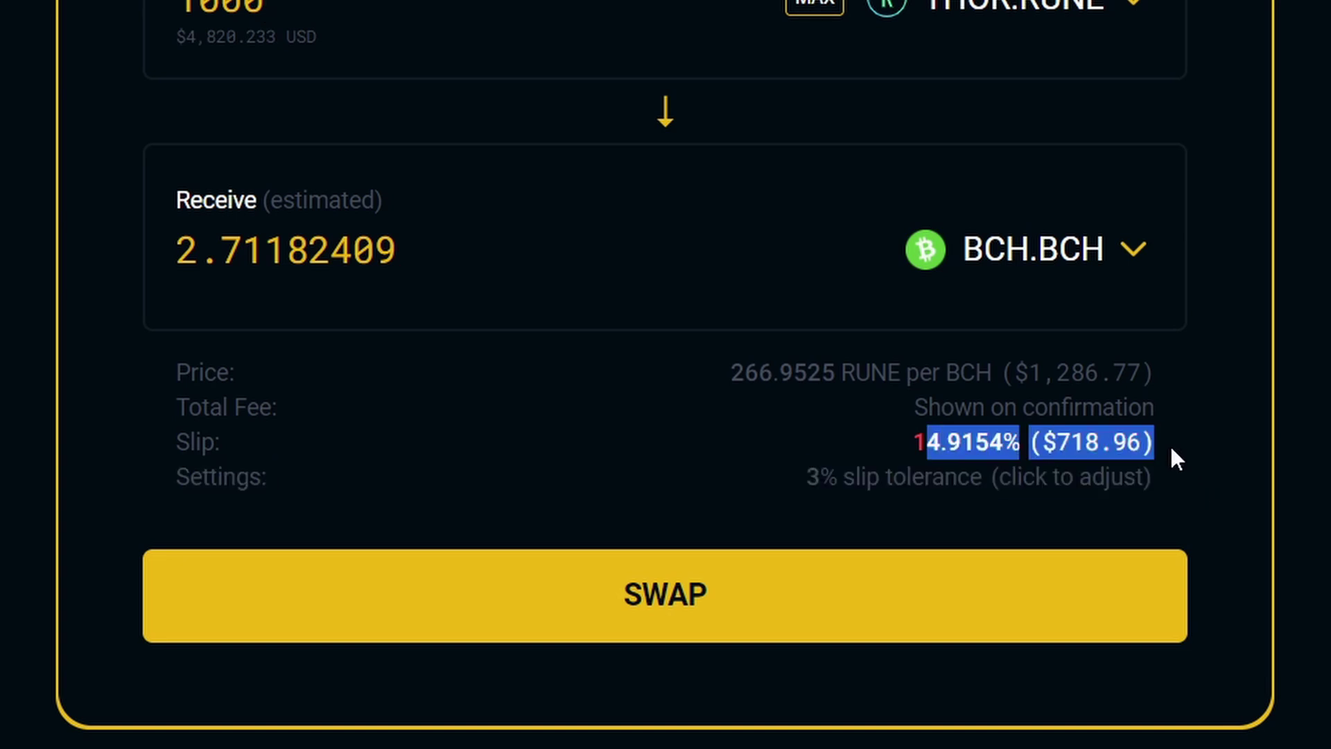
key("BackSpace")
key("BackSpace")
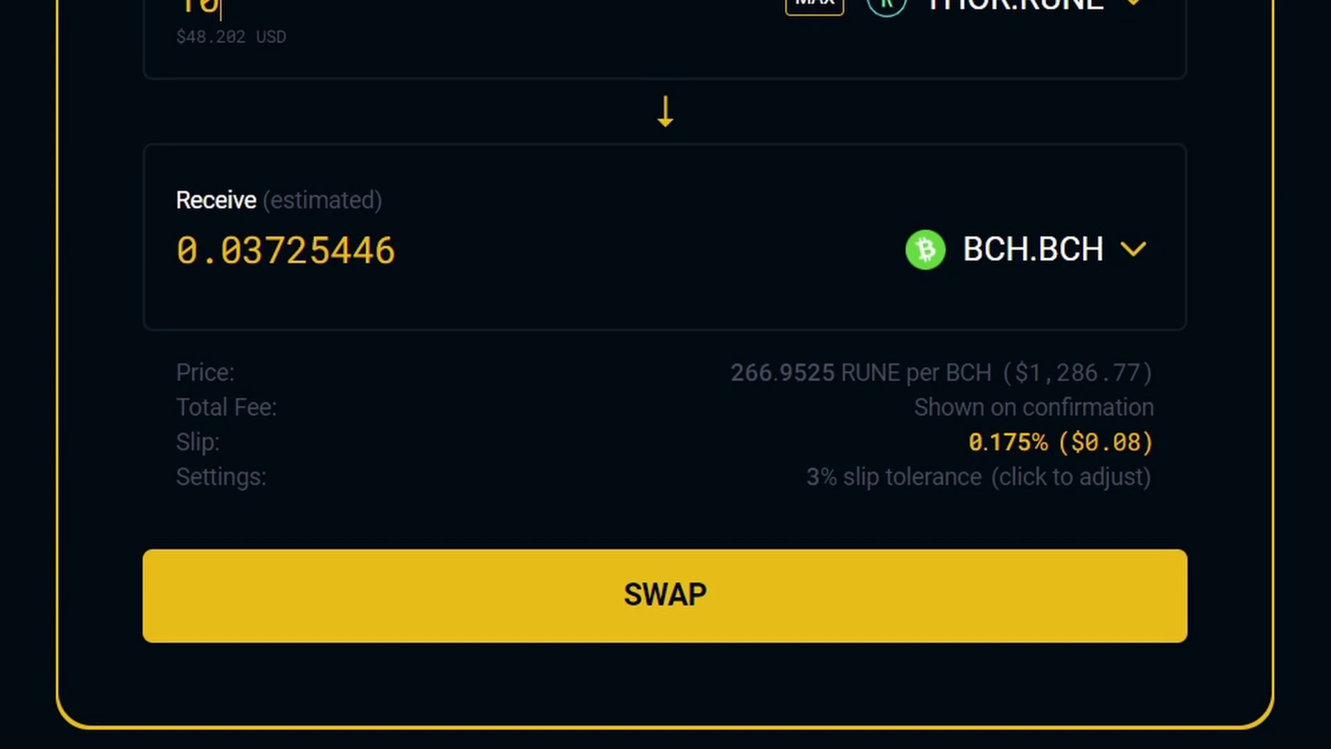
type("0")
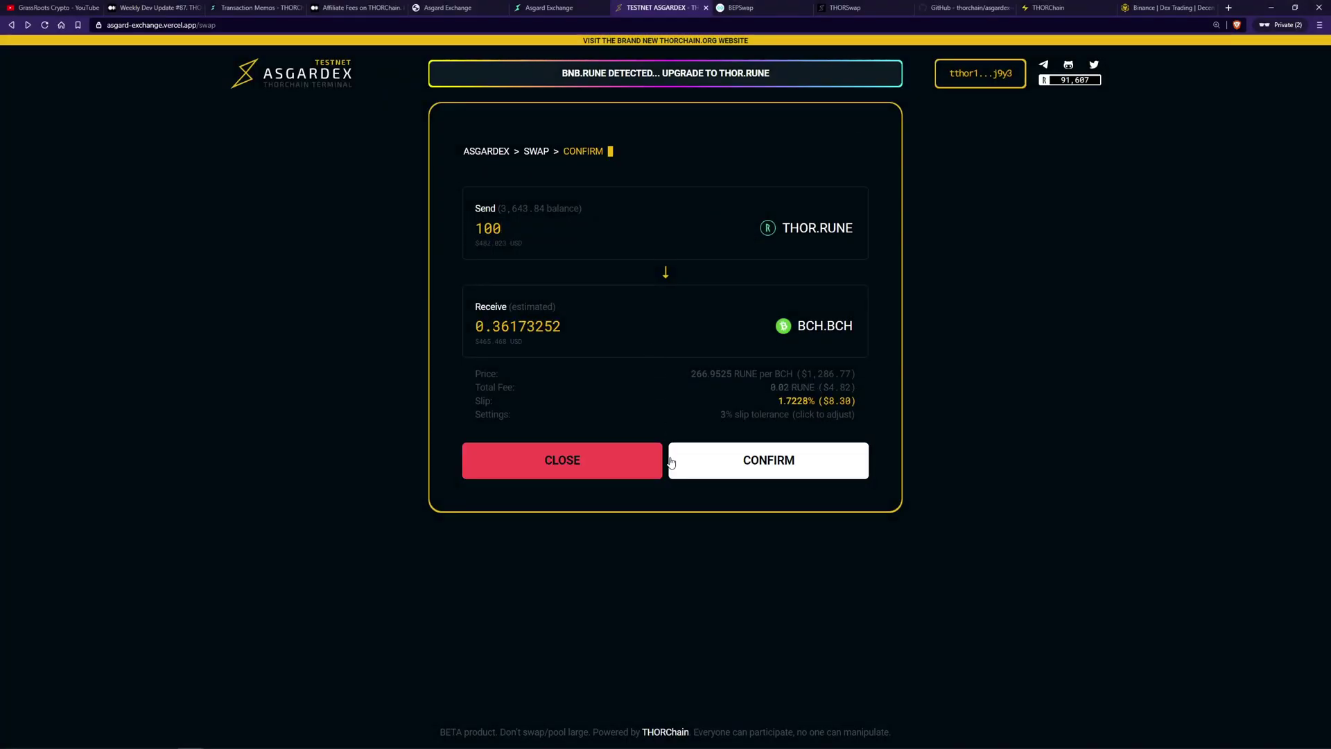
left_click(753, 468)
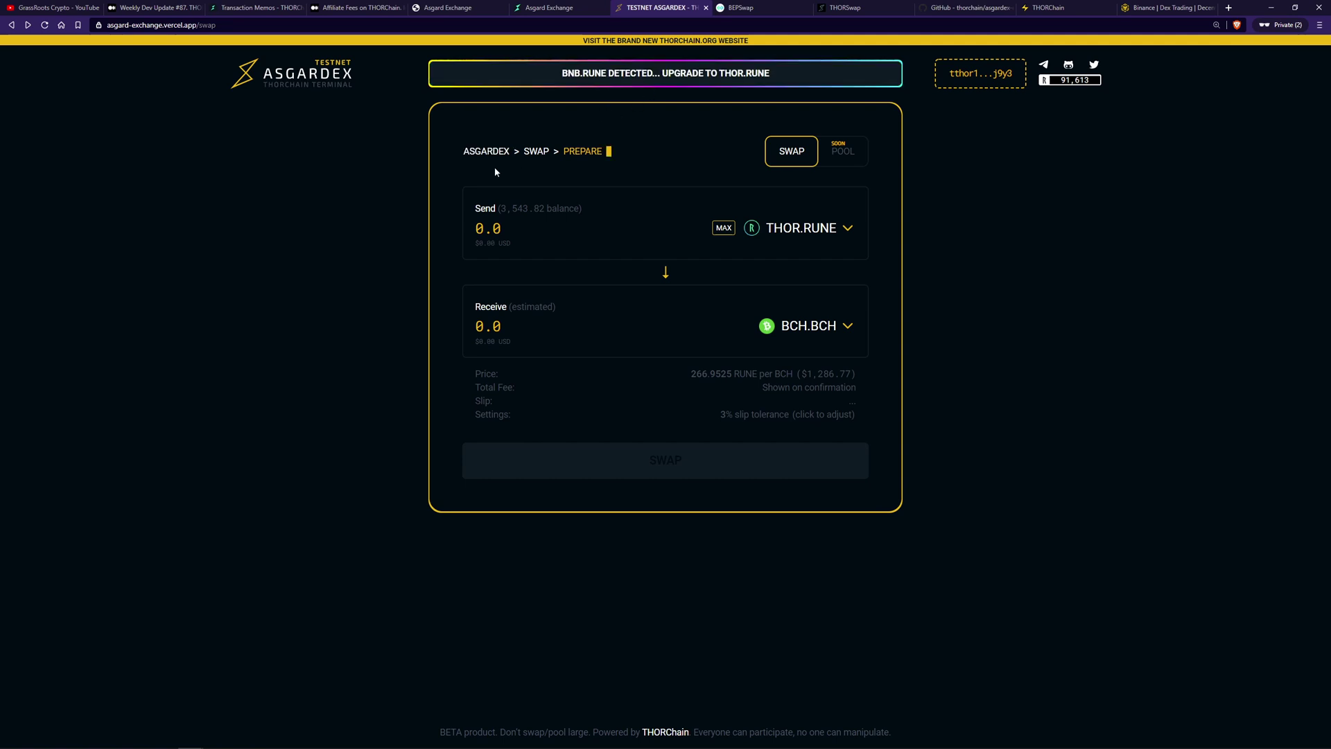
Step: Check the THOR wallet address and balance, then view the pending transactions list
left_click(981, 73)
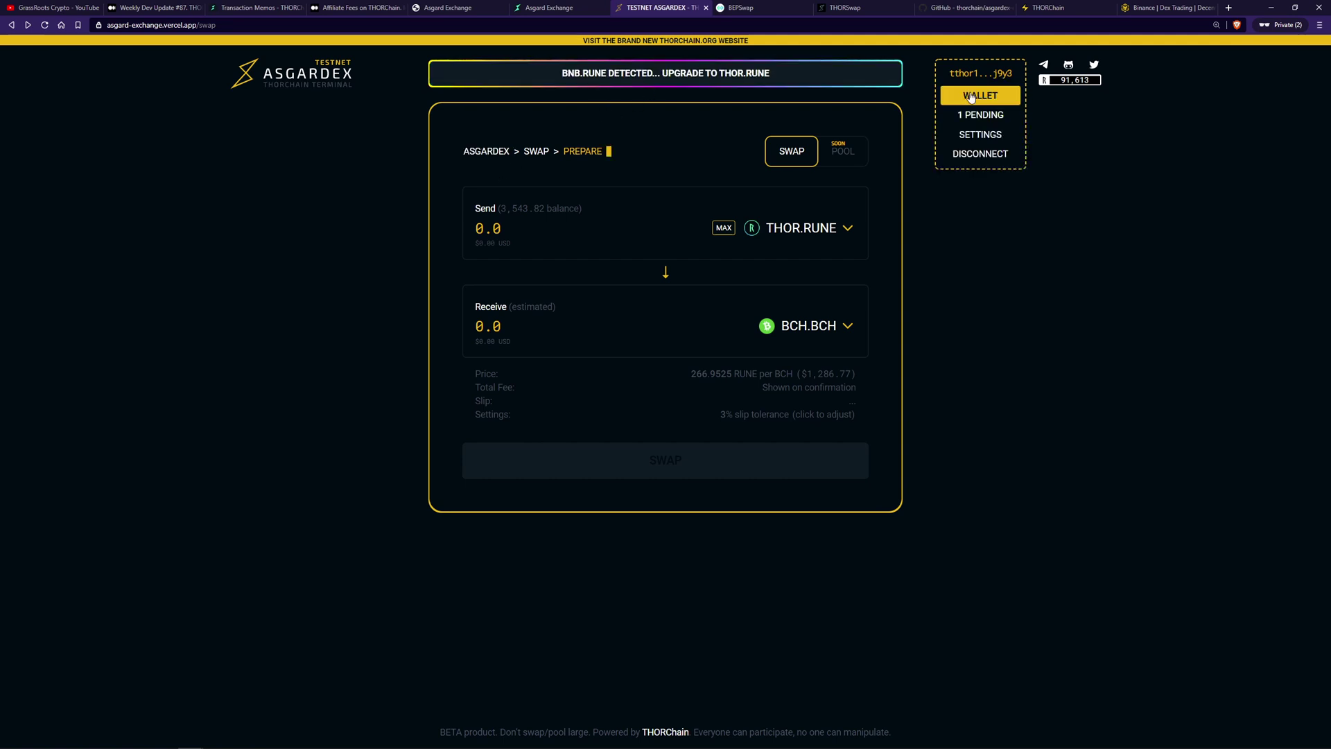
left_click(1005, 97)
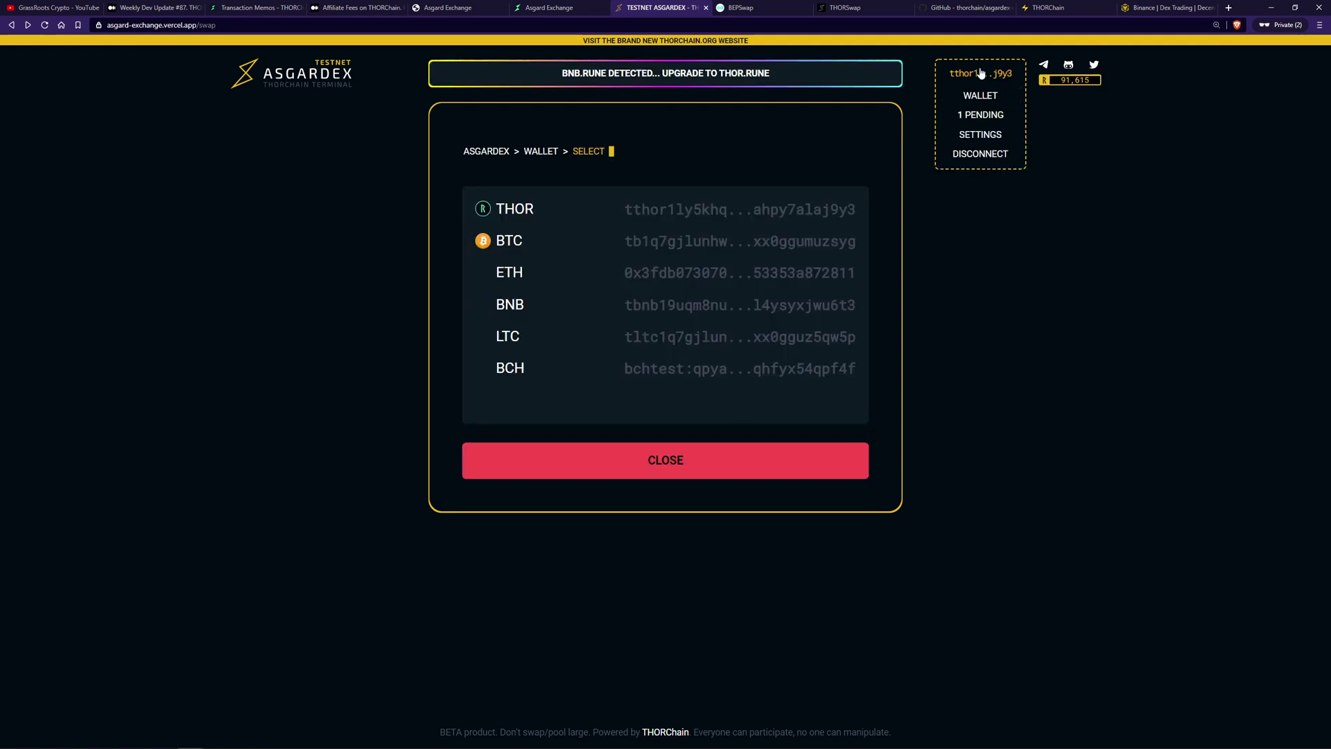
left_click(703, 218)
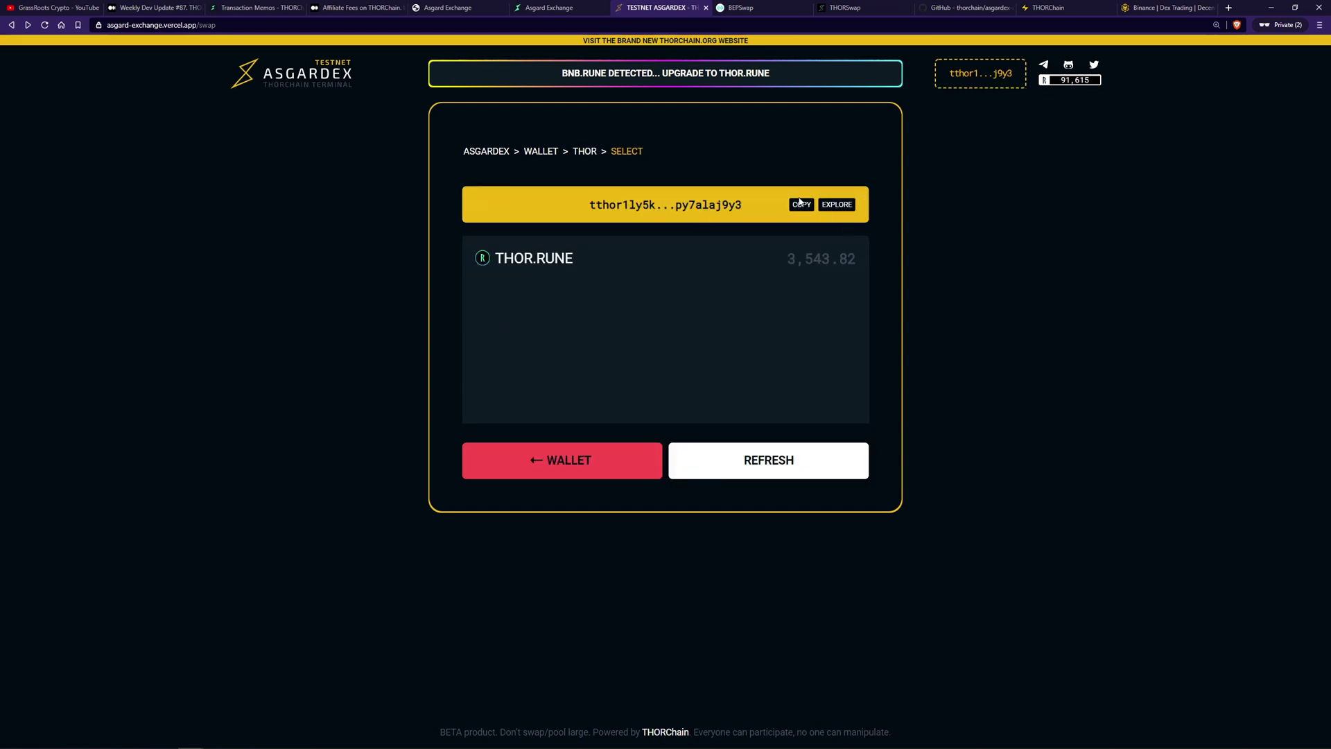
left_click(971, 66)
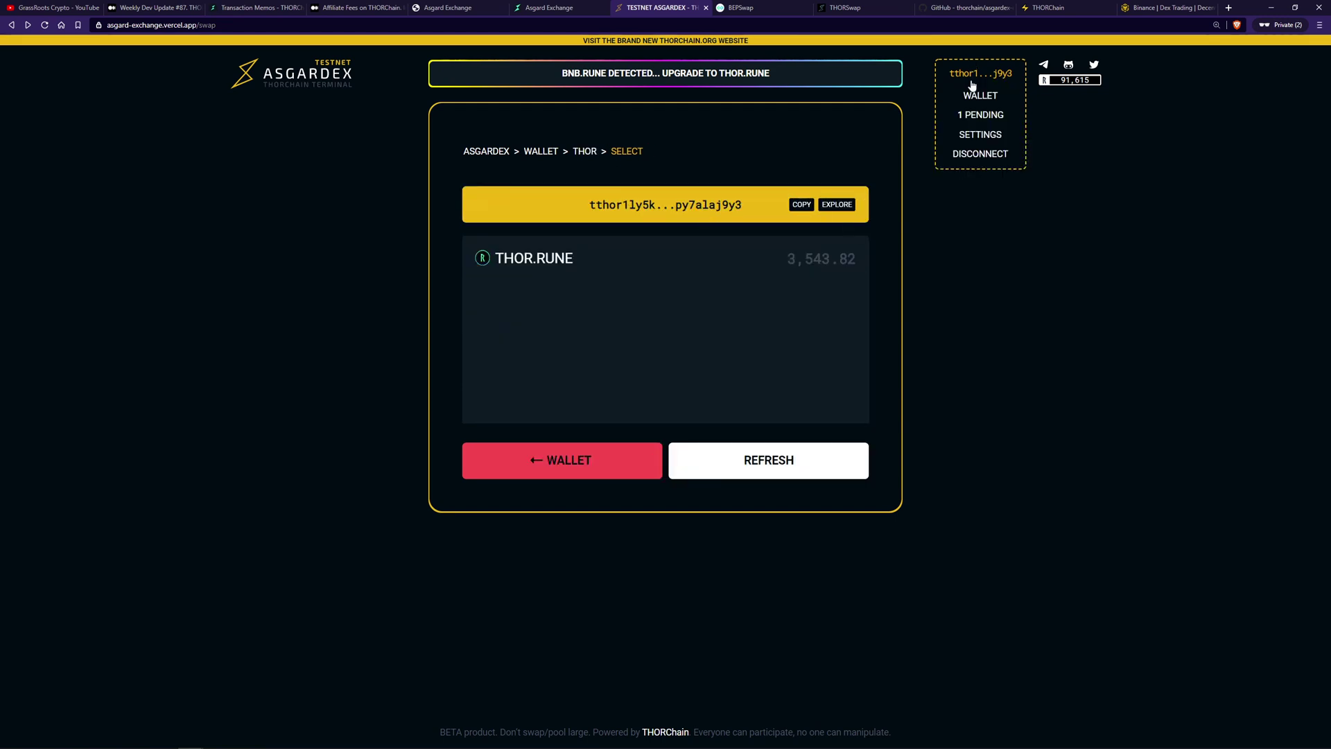
left_click(980, 123)
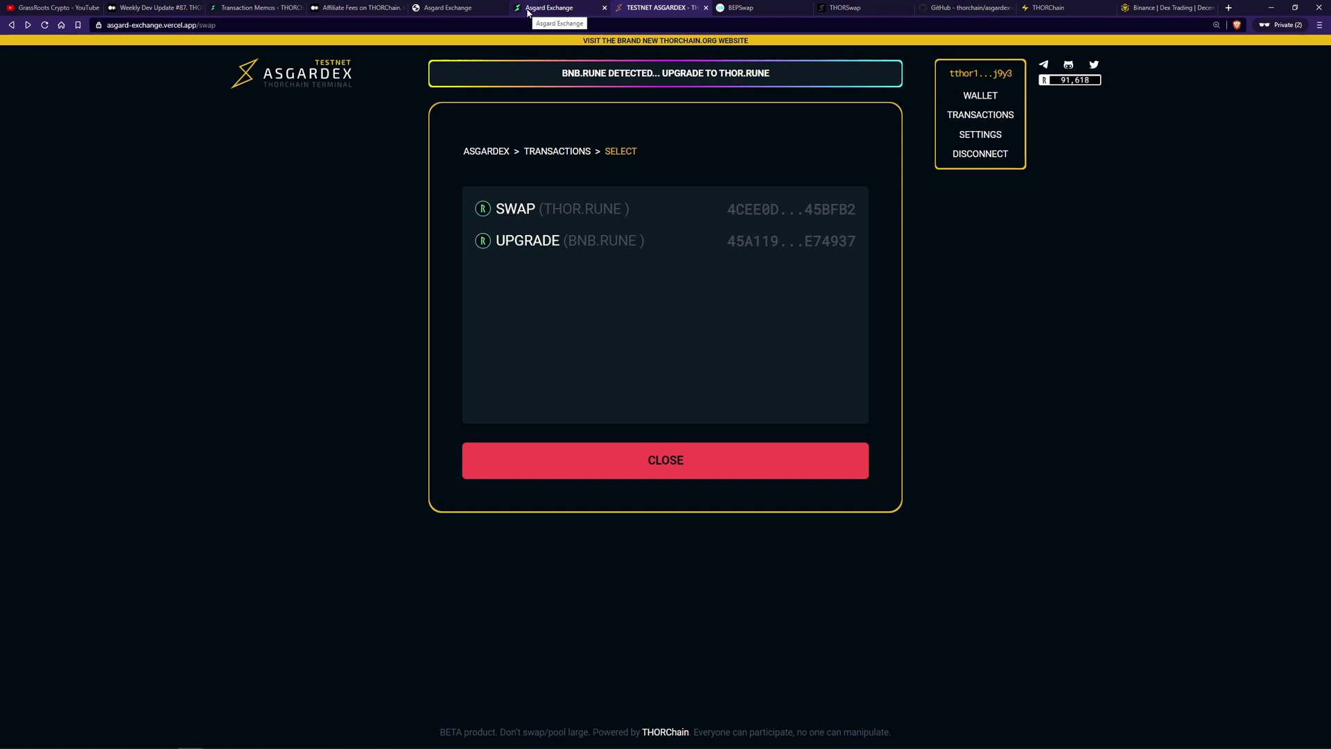
key("alt+Tab")
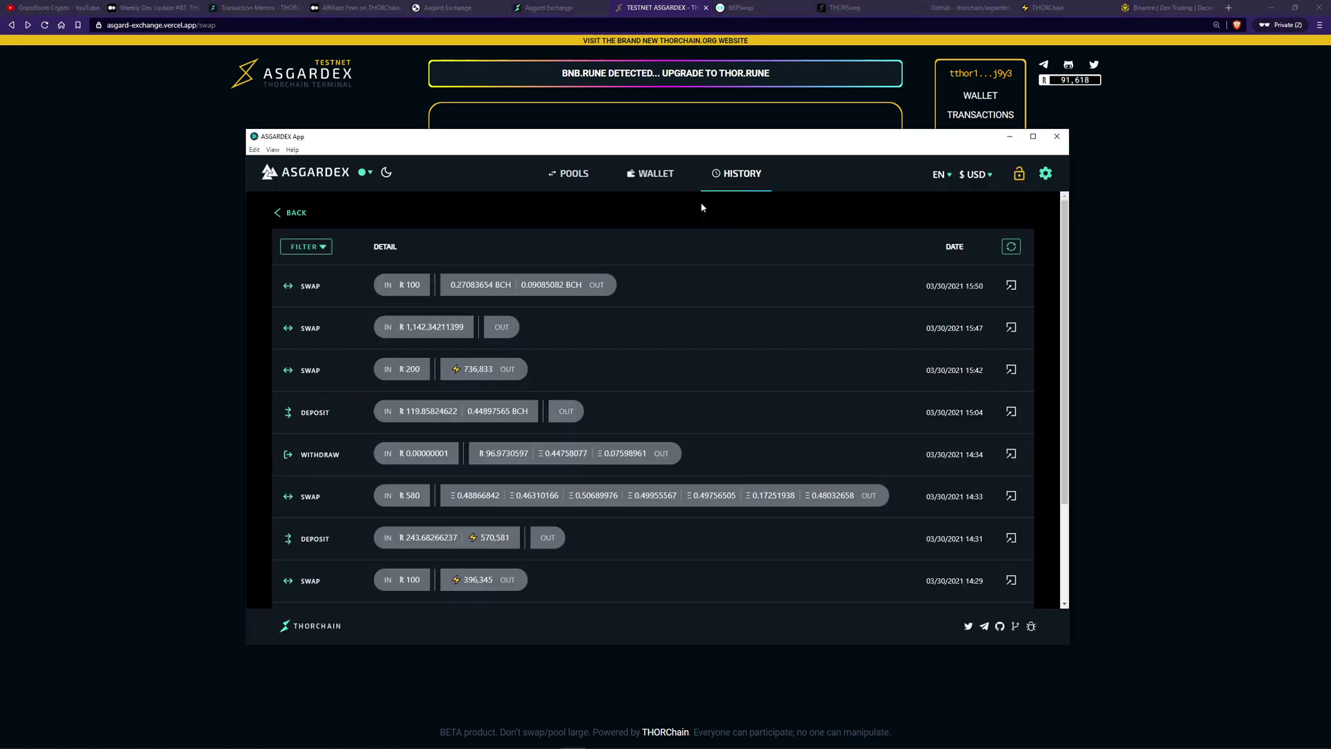
scroll(954, 378, "down", 2)
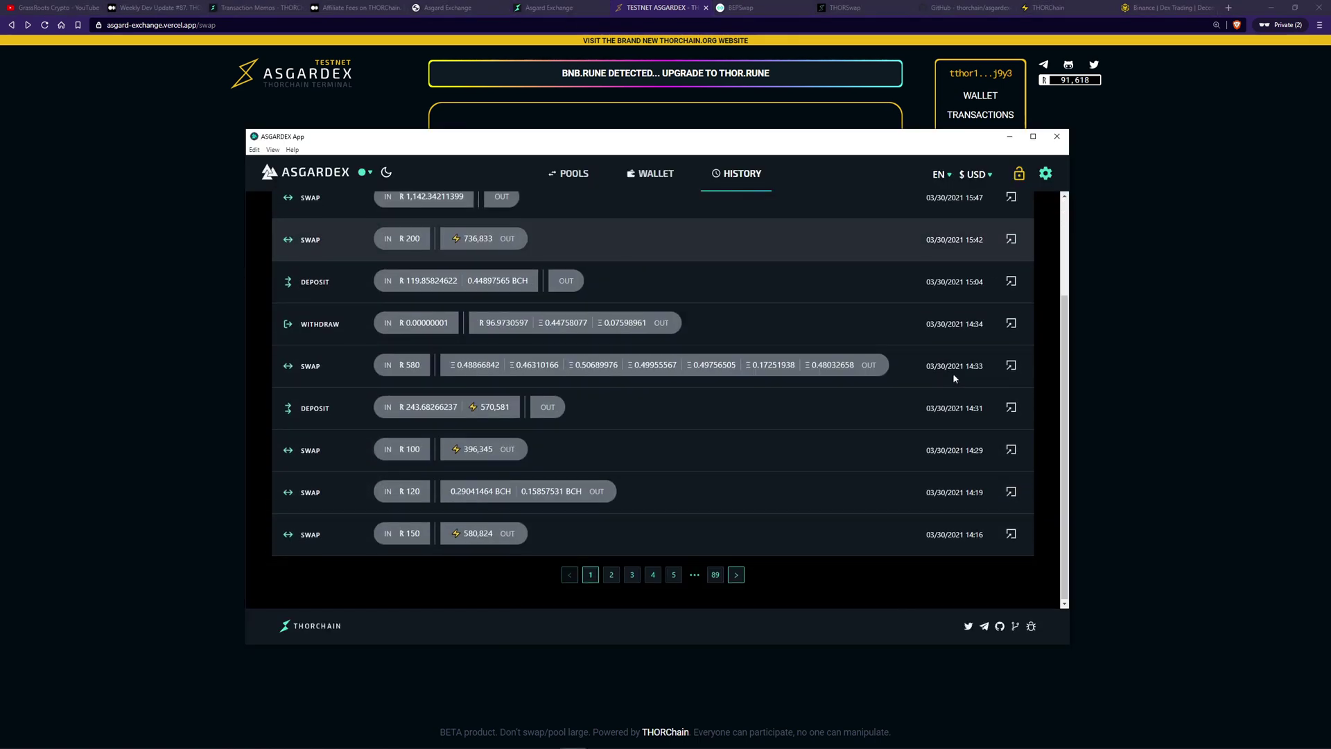
scroll(953, 378, "up", 2)
scroll(954, 377, "up", 1)
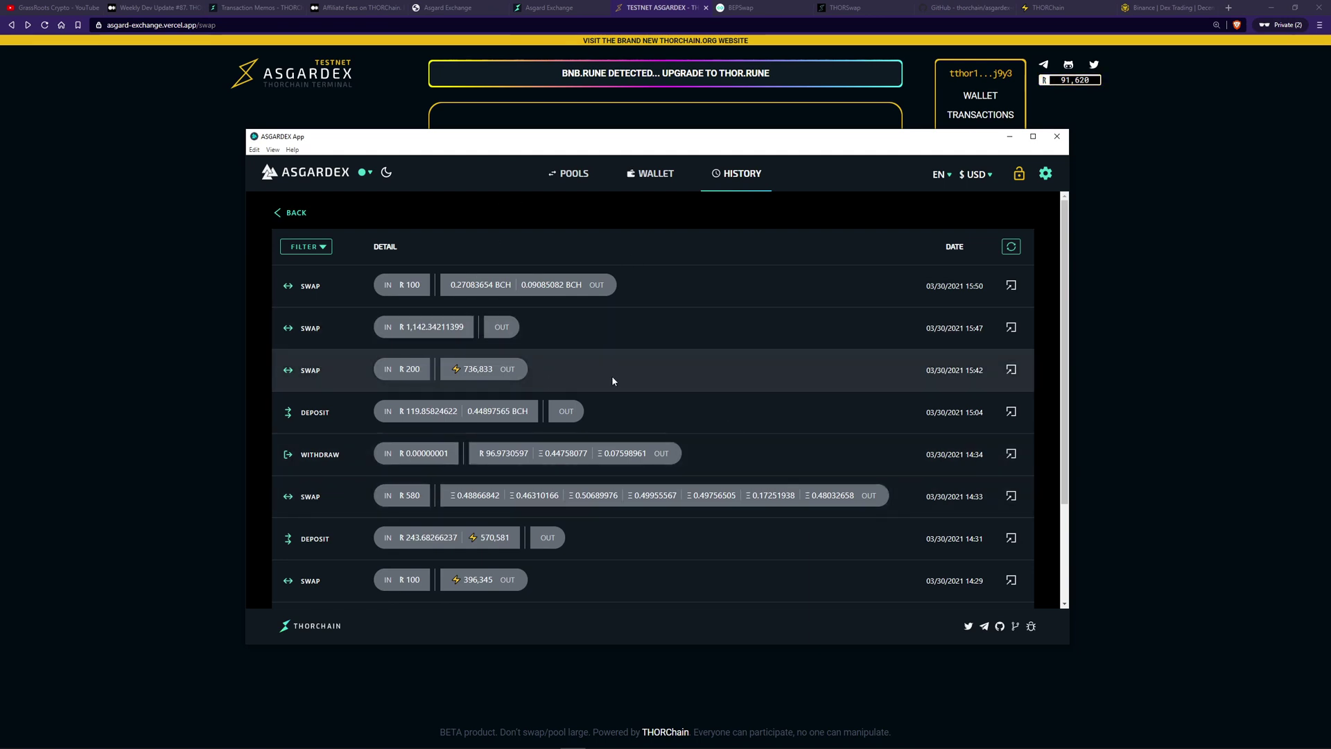
left_click_drag(595, 144, 649, 340)
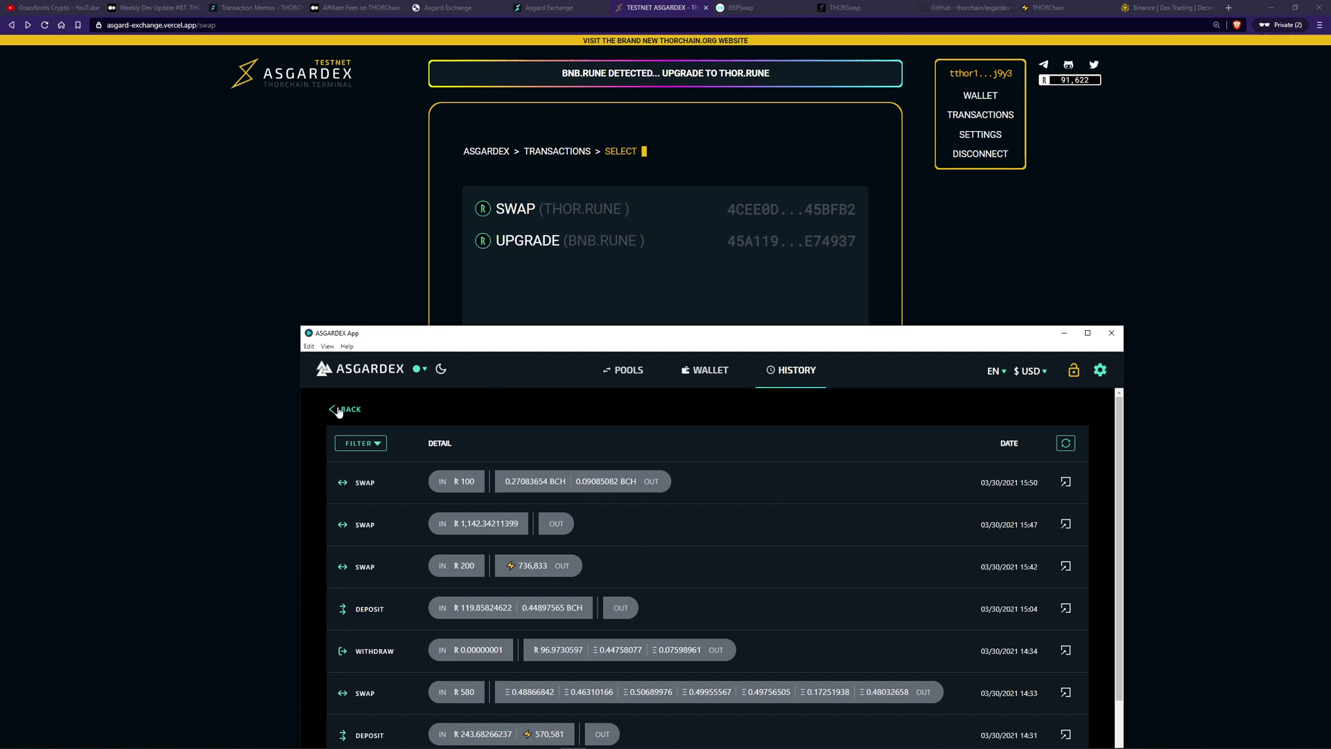
left_click(335, 409)
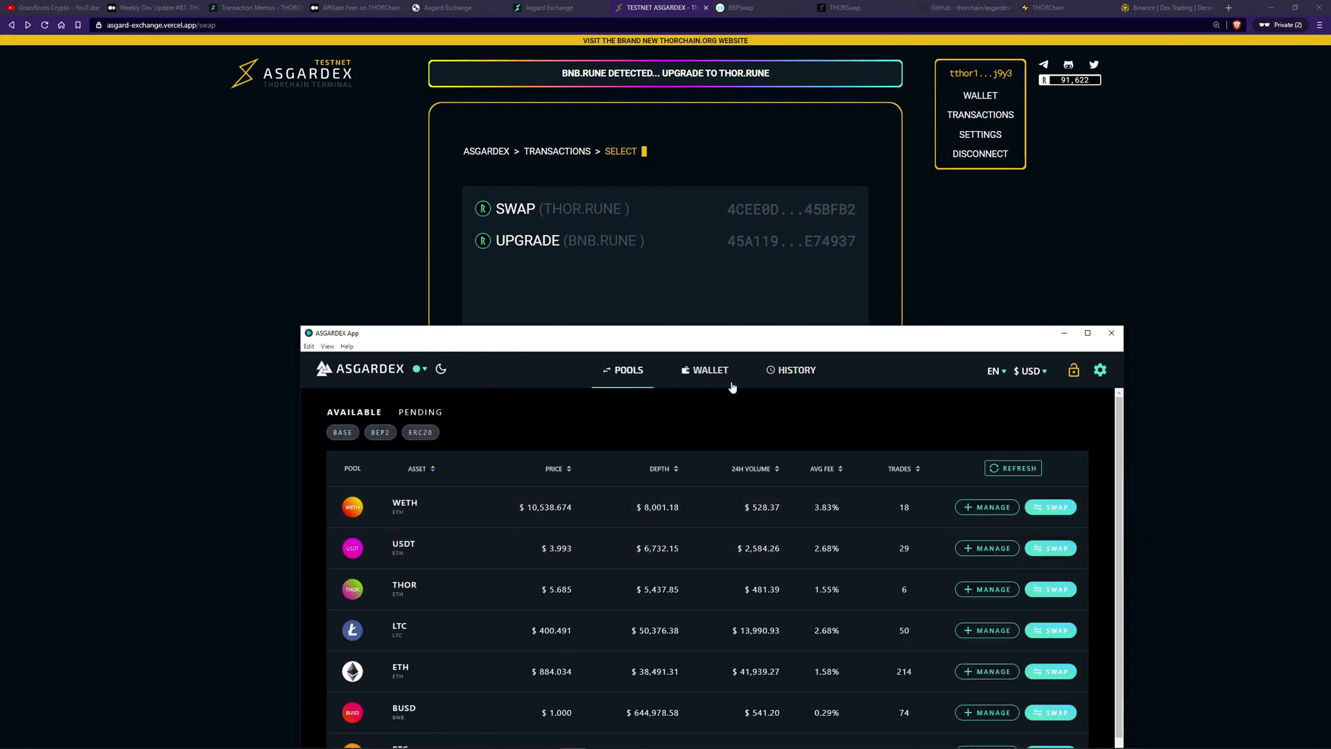
left_click(707, 372)
left_click(464, 494)
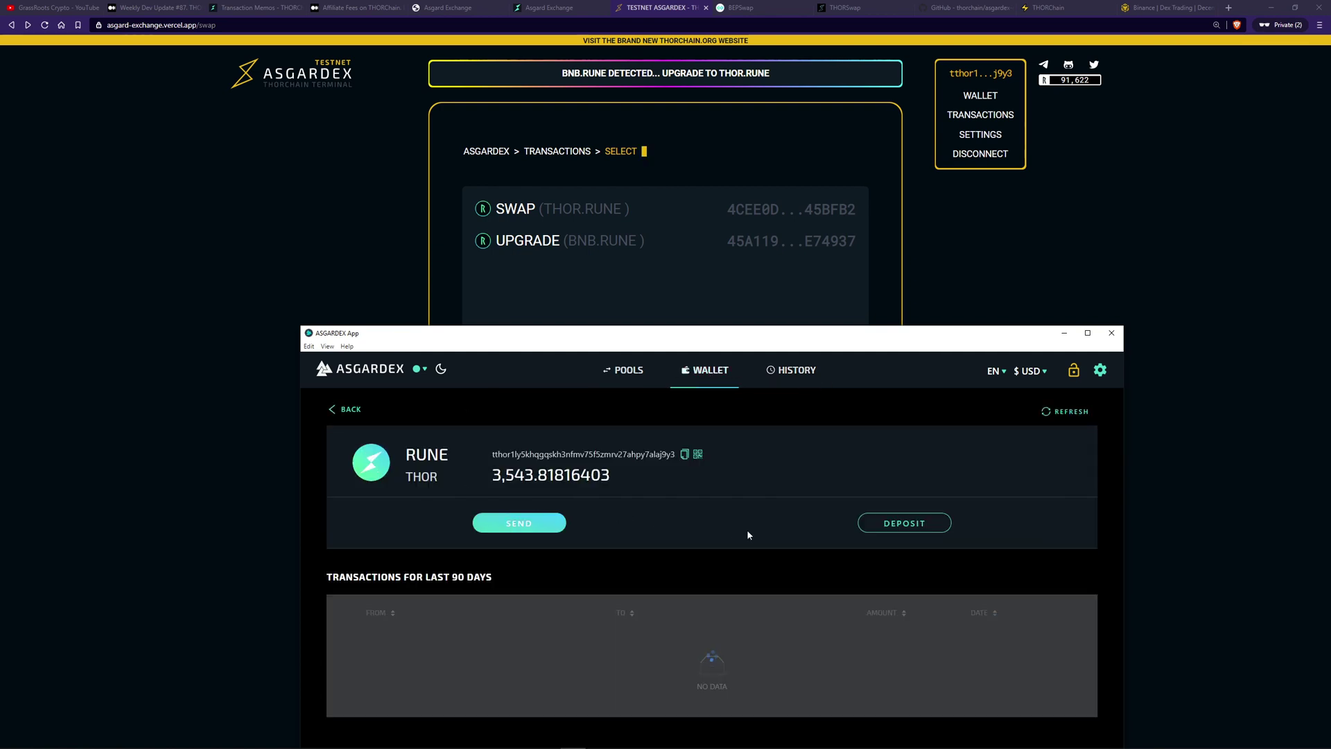
left_click_drag(682, 340, 559, 229)
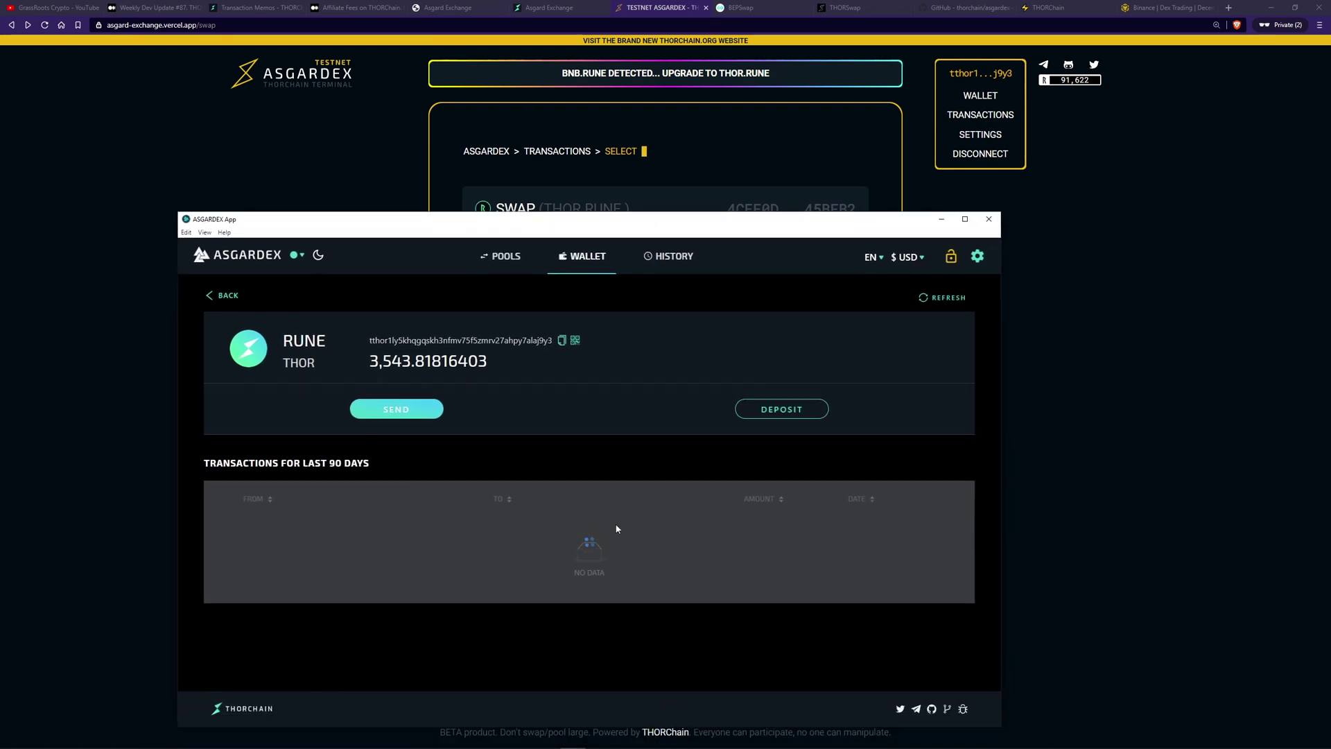
scroll(616, 529, "down", 2)
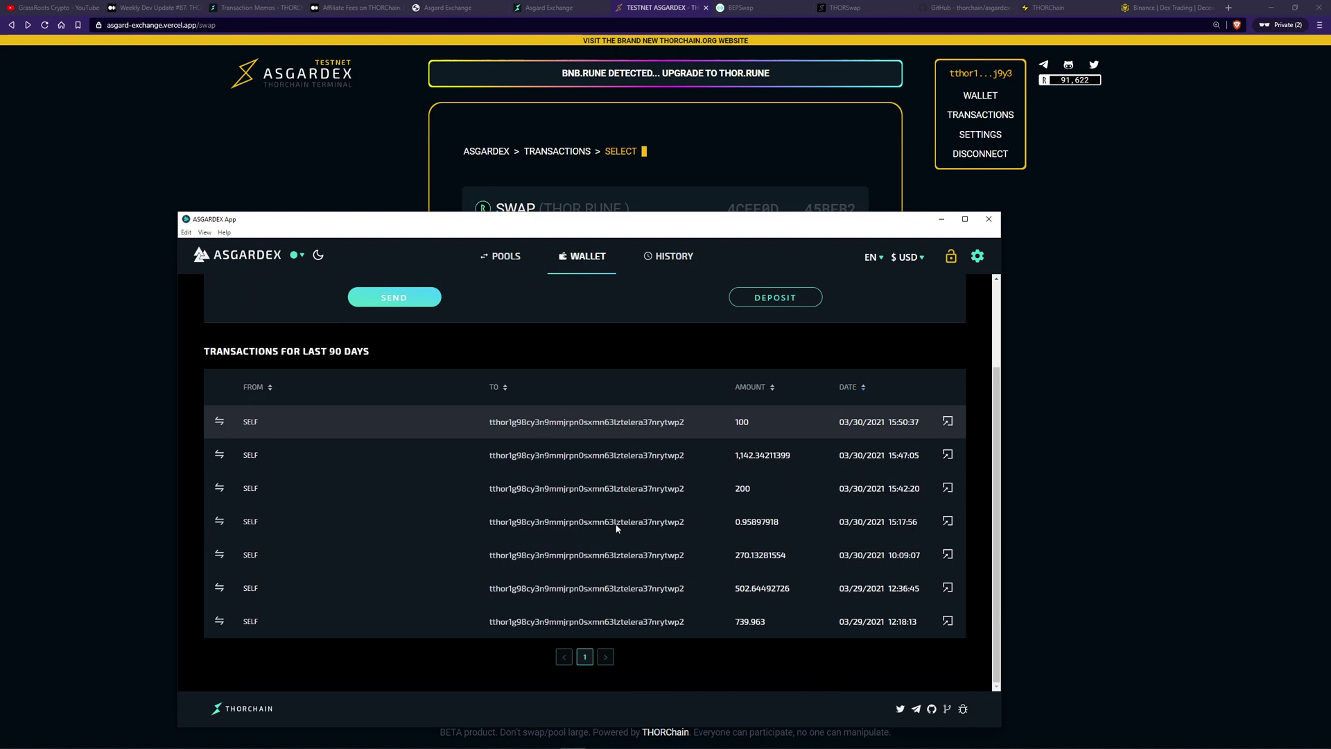
left_click_drag(684, 221, 683, 356)
left_click(334, 223)
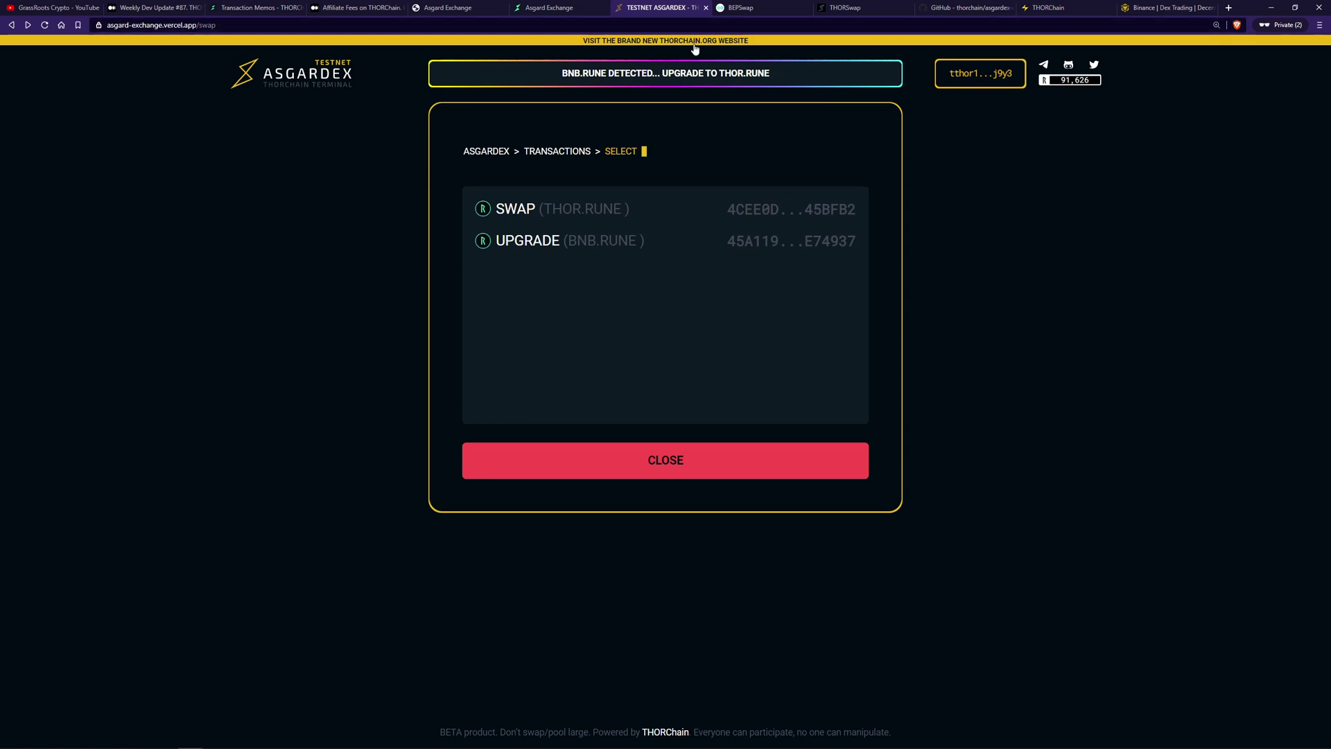
Step: Disconnect the wallet from settings, then bring the saved swap screenshot to the centre
left_click(980, 76)
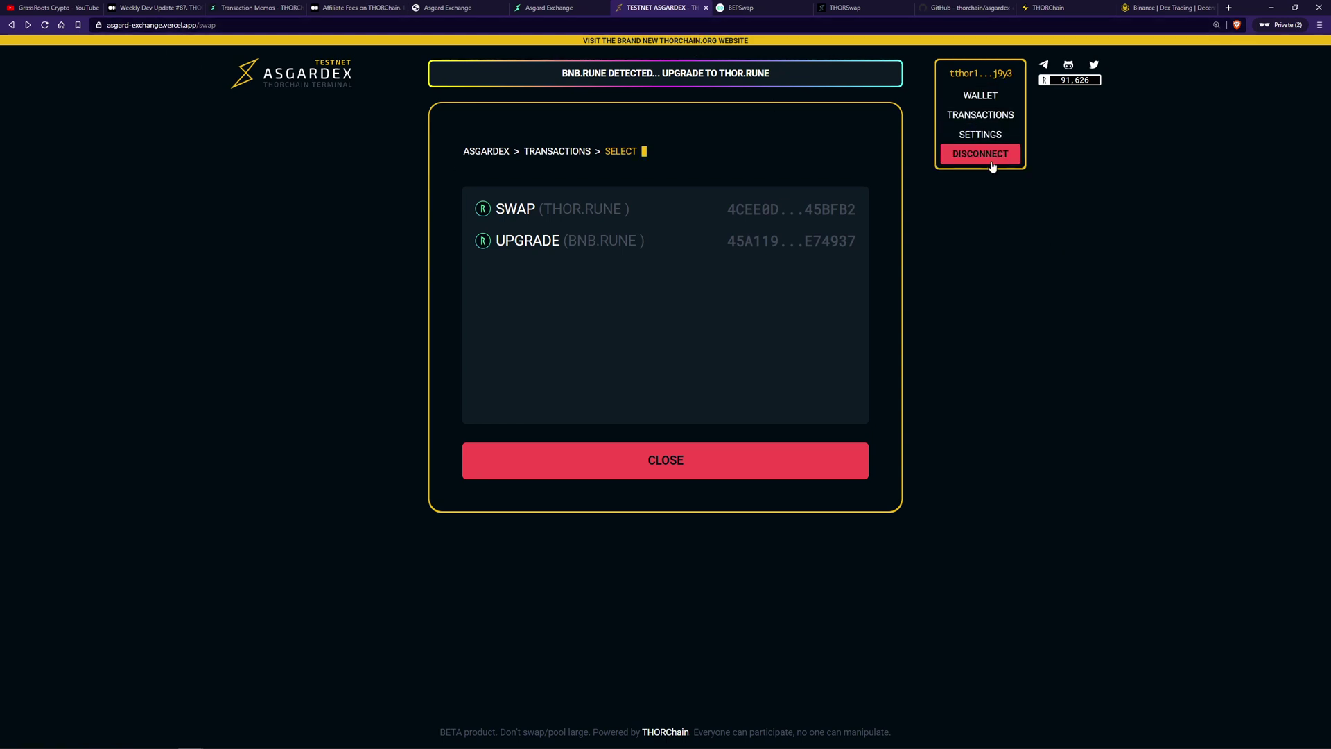
left_click(980, 133)
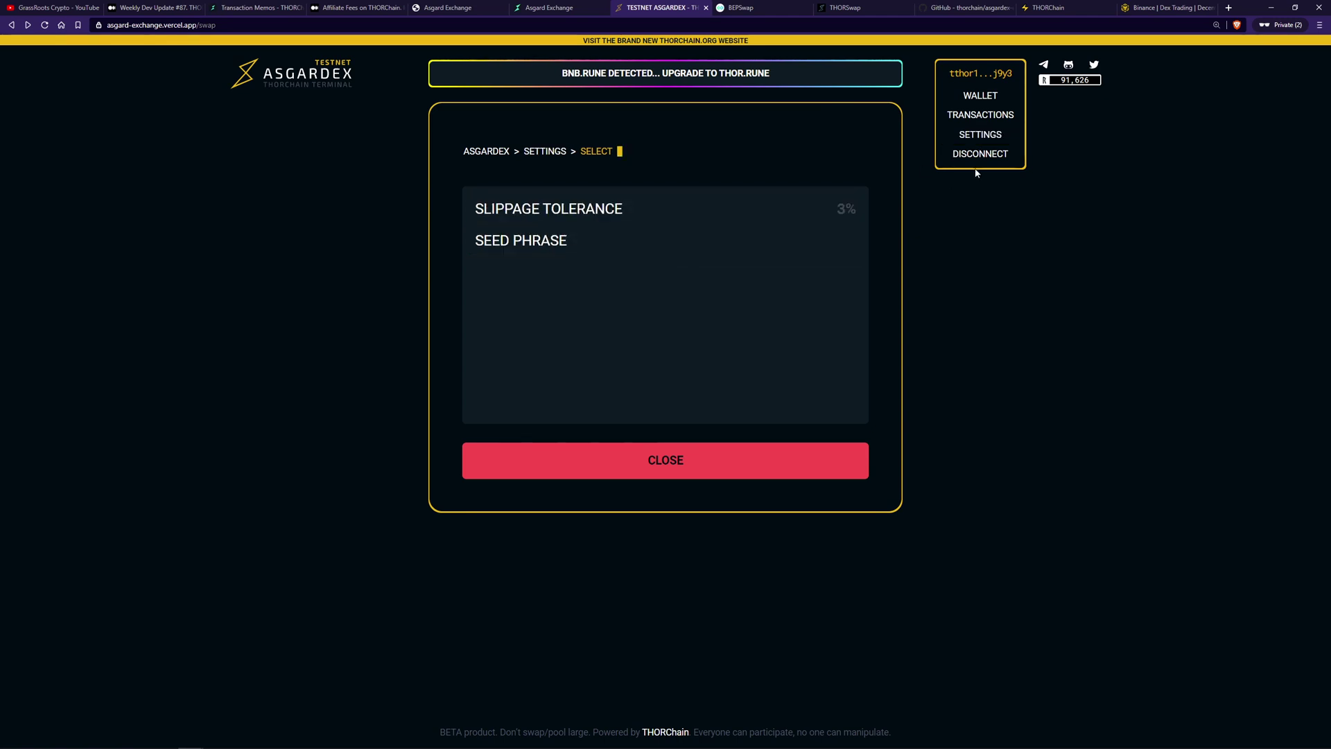
left_click(987, 154)
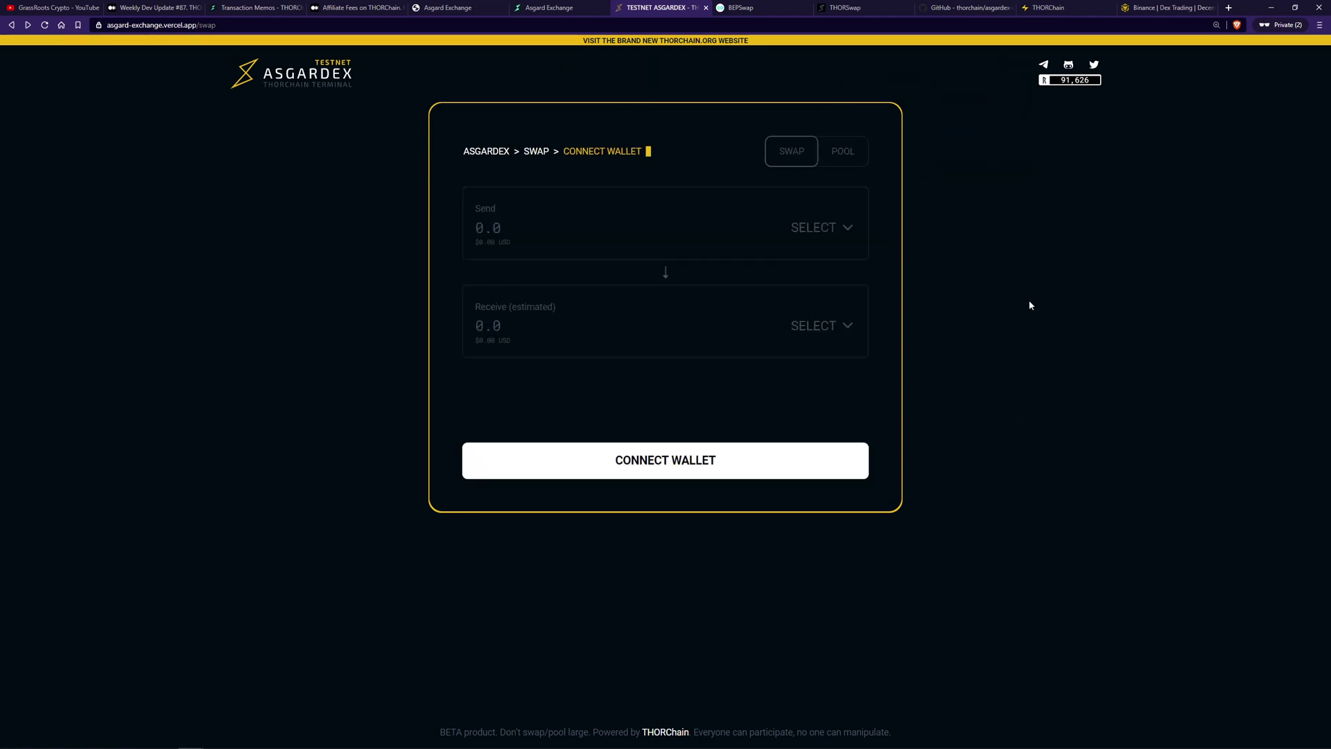
key("alt+Tab")
left_click_drag(958, 180, 359, 100)
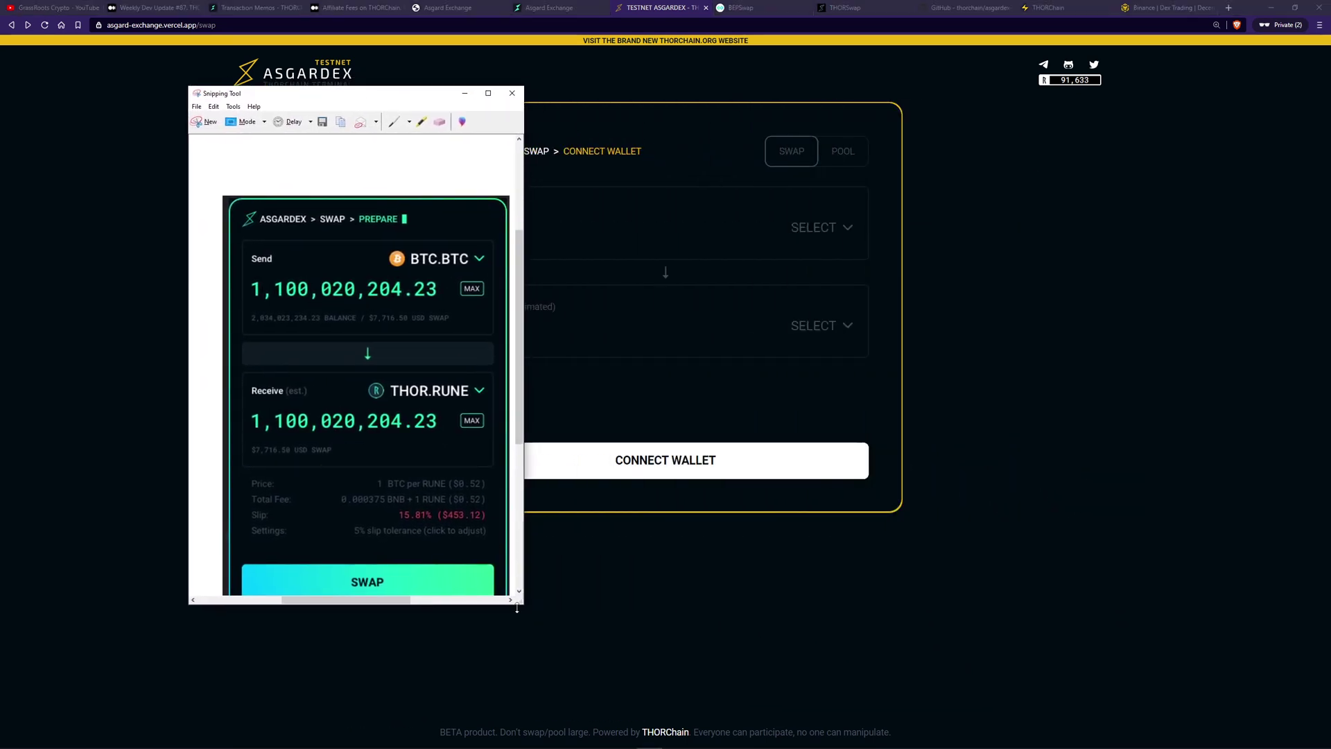
Step: Enlarge and reposition the Snipping Tool capture window, then go to the THORSwap browser tab
left_click_drag(517, 608, 541, 634)
mouse_move(393, 98)
left_mouse_down()
mouse_move(402, 123)
mouse_move(390, 124)
left_mouse_up()
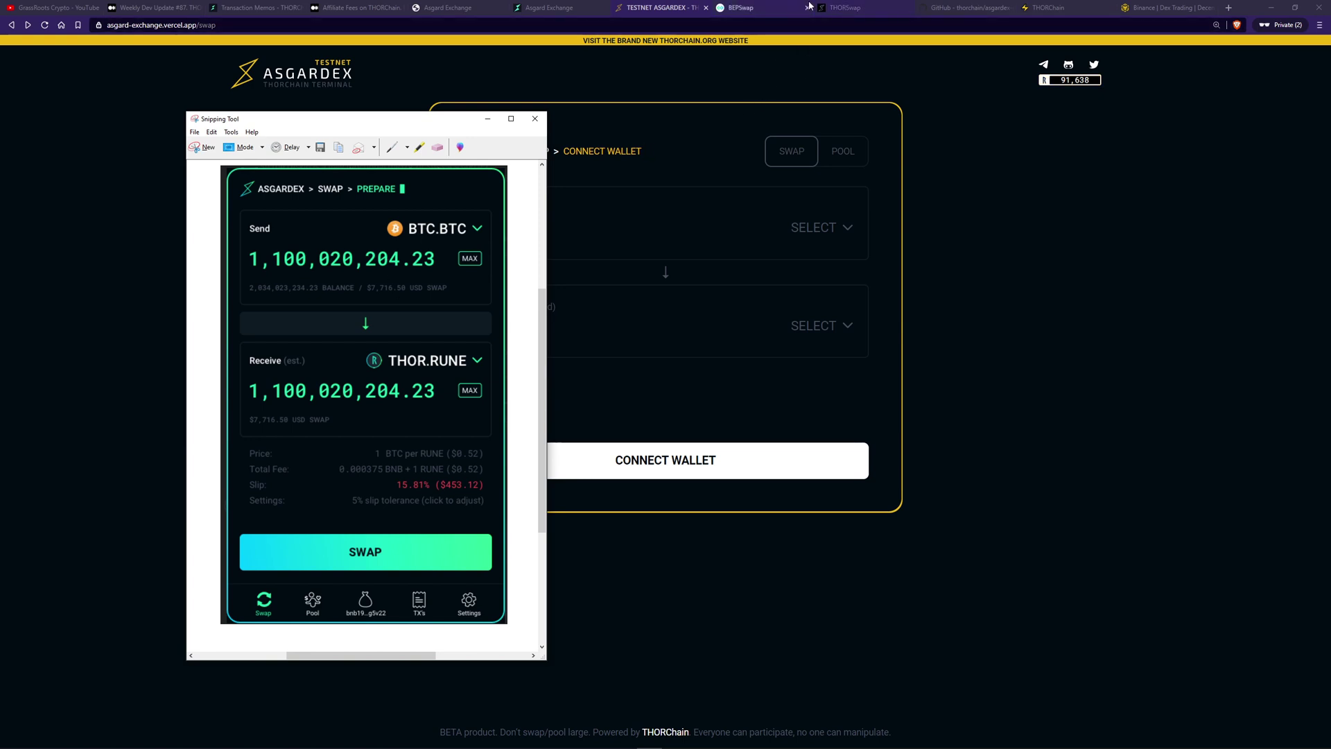
left_click(845, 9)
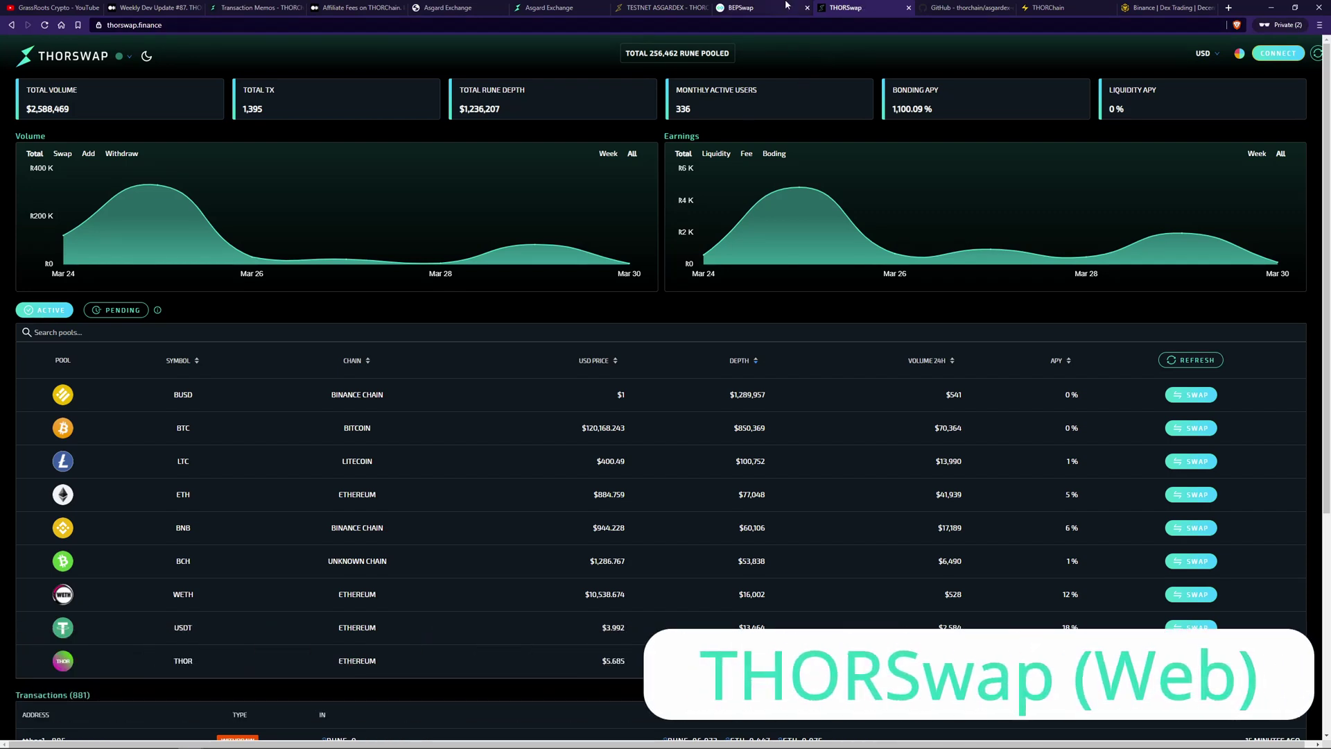
Step: Switch the BEPSwap pools page to dark theme, then bring up THORSwap's keystore Connect Wallet dialog
left_click(740, 8)
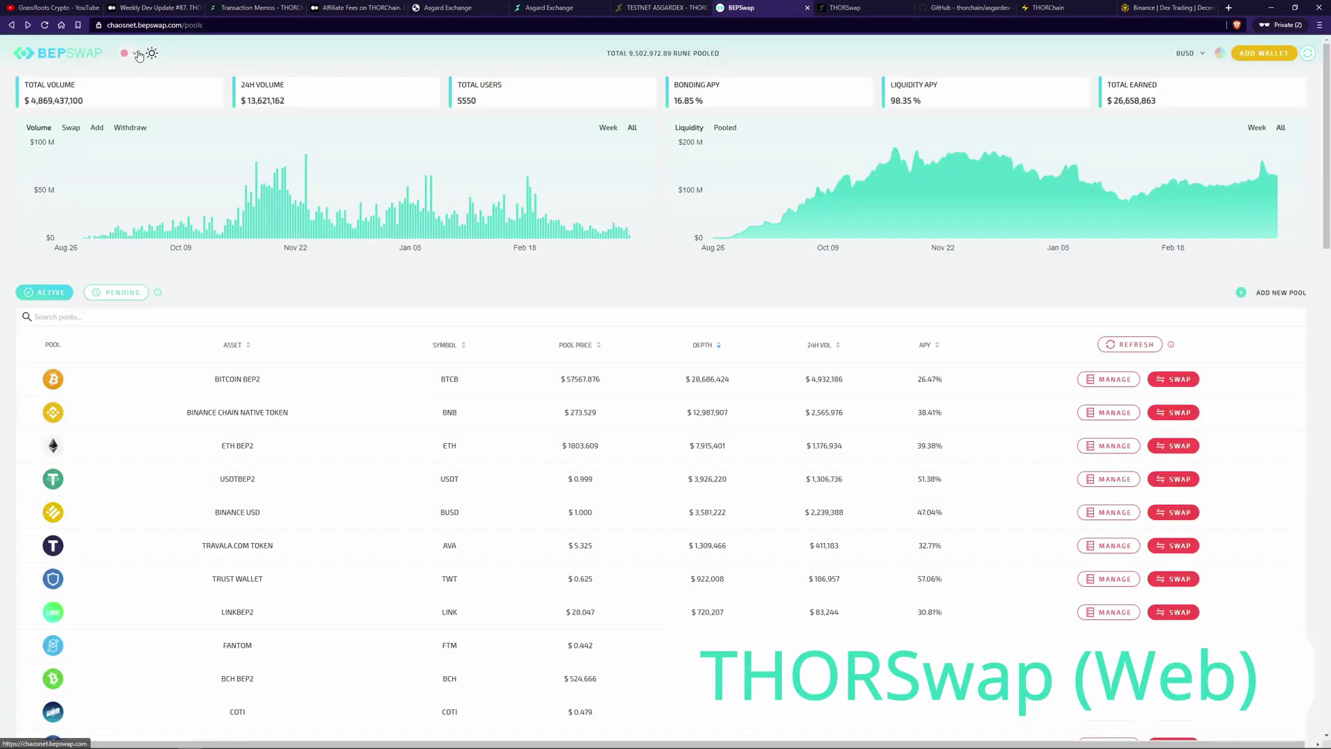
left_click(151, 54)
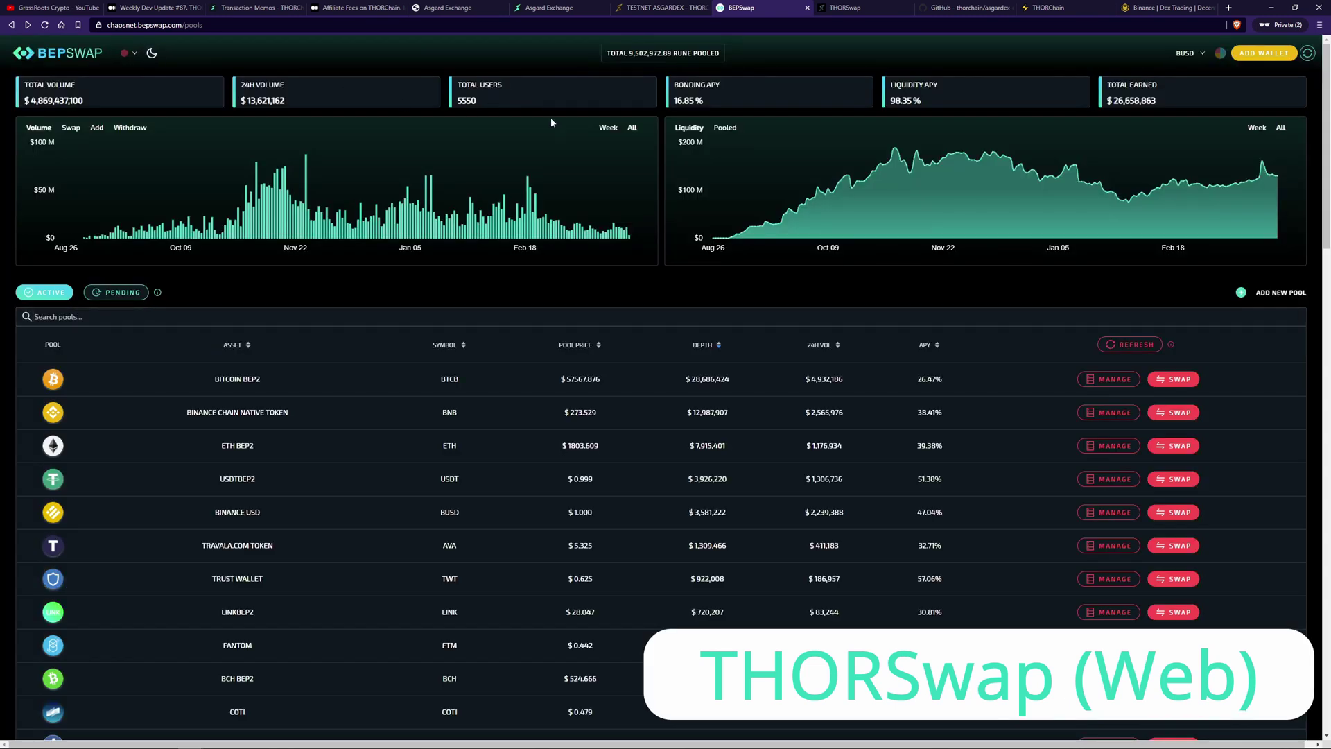
left_click(841, 9)
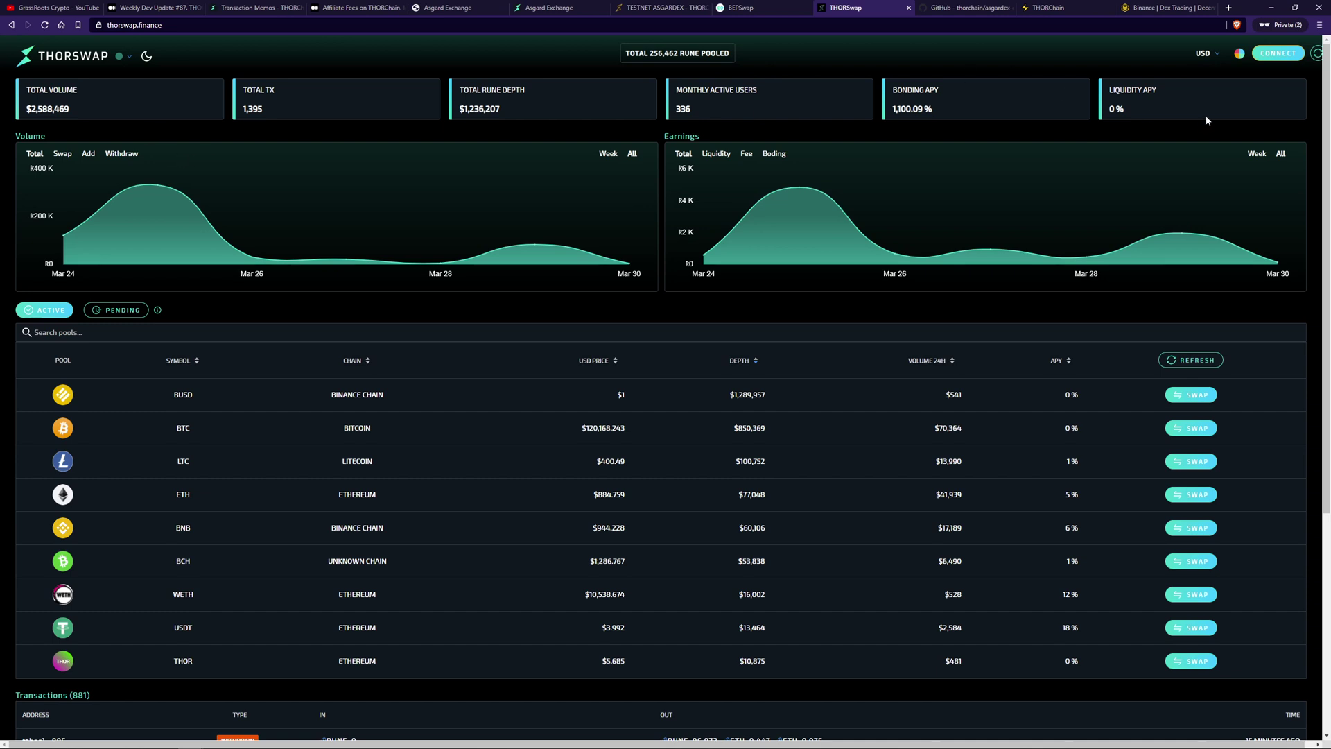
left_click(1290, 55)
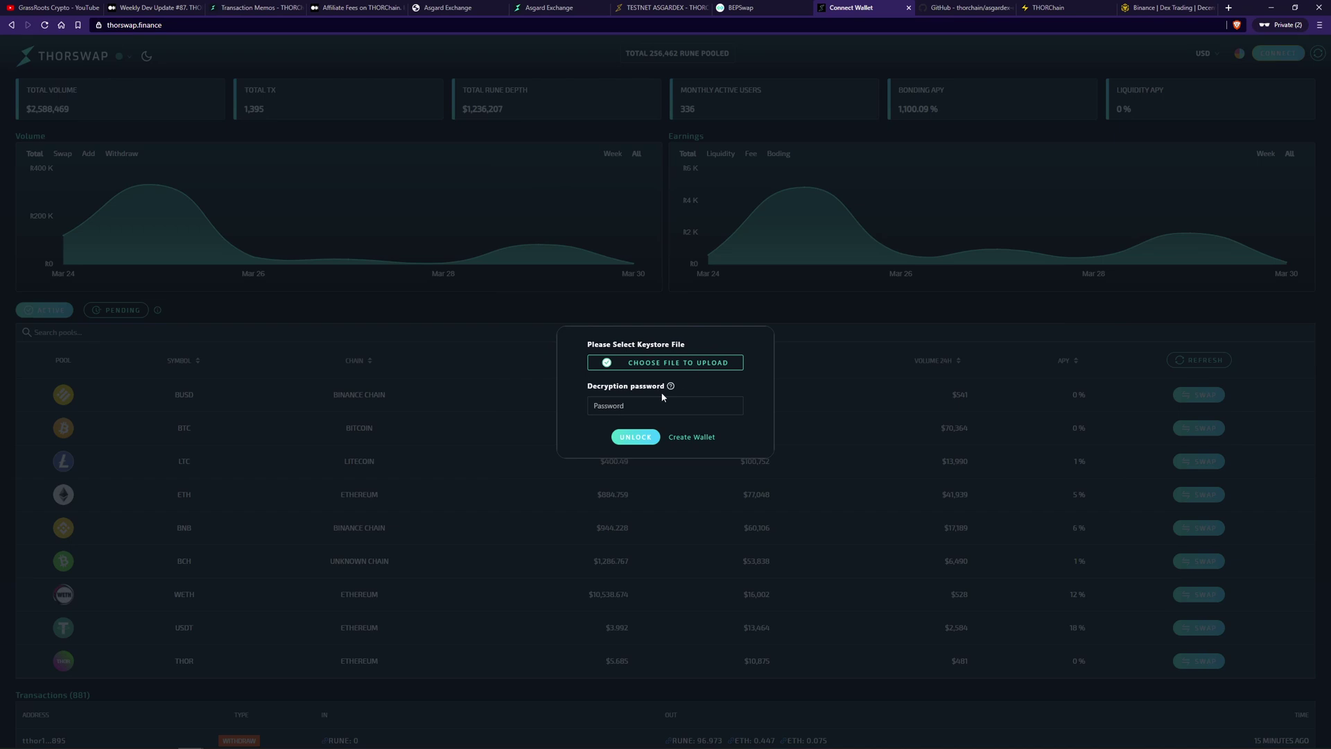
Step: Enter the keystore decryption password and unlock the wallet to connect it to THORSwap
left_click(665, 407)
type("••••••••")
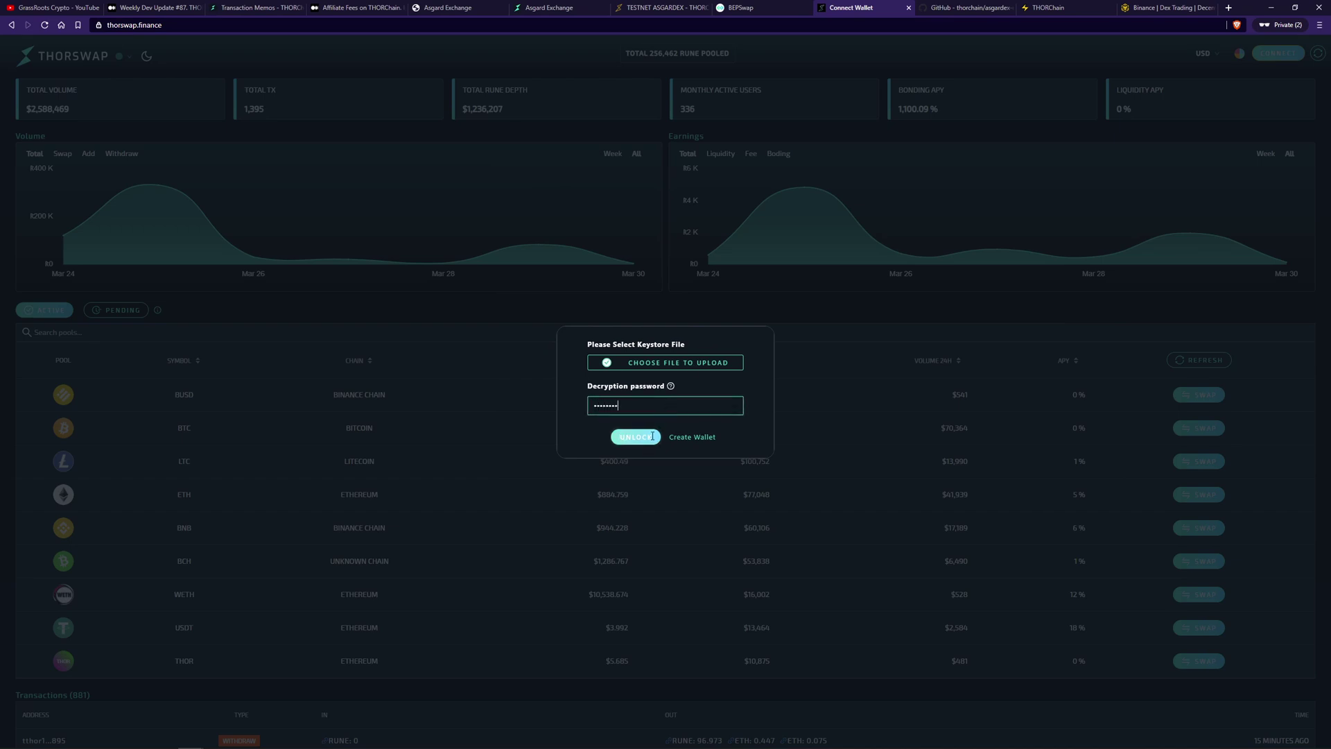
left_click(653, 436)
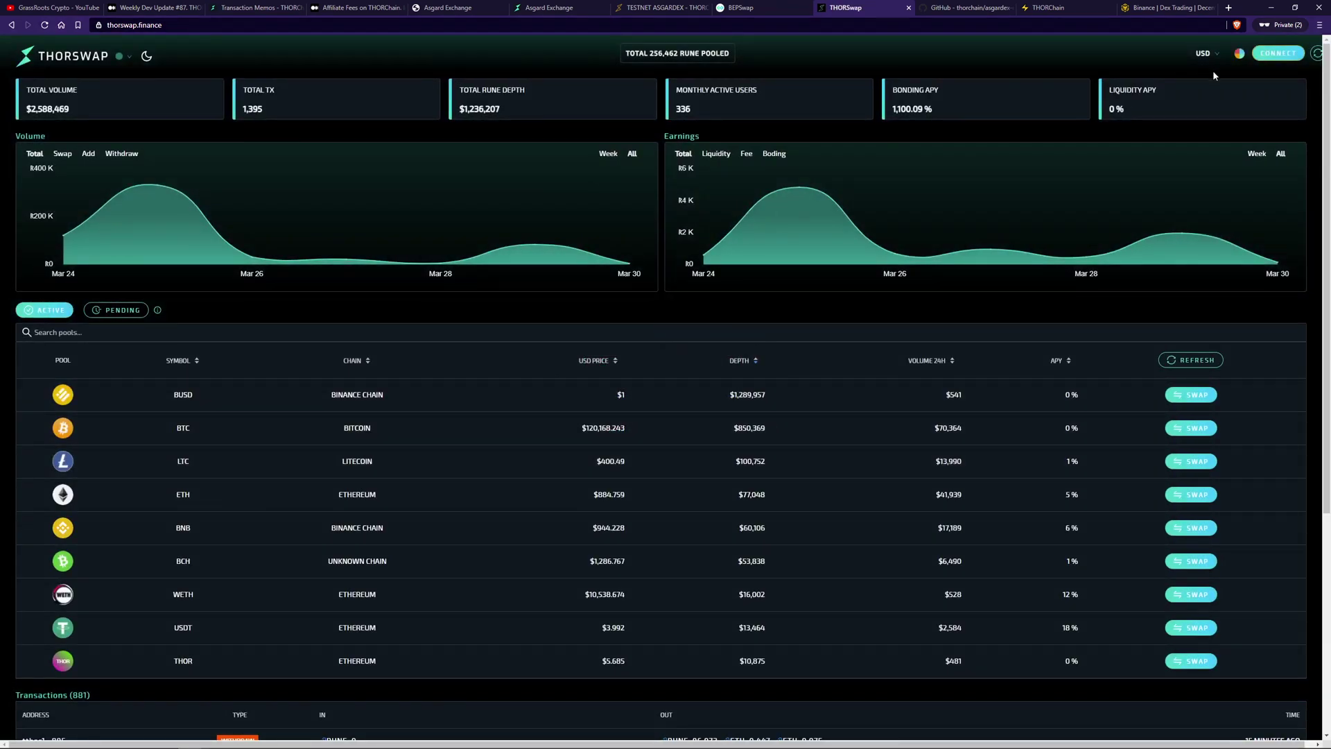
Step: Review the wallet's per-chain balances against the ASGARDEX wallet settings, then close the balances panel
left_click(1265, 57)
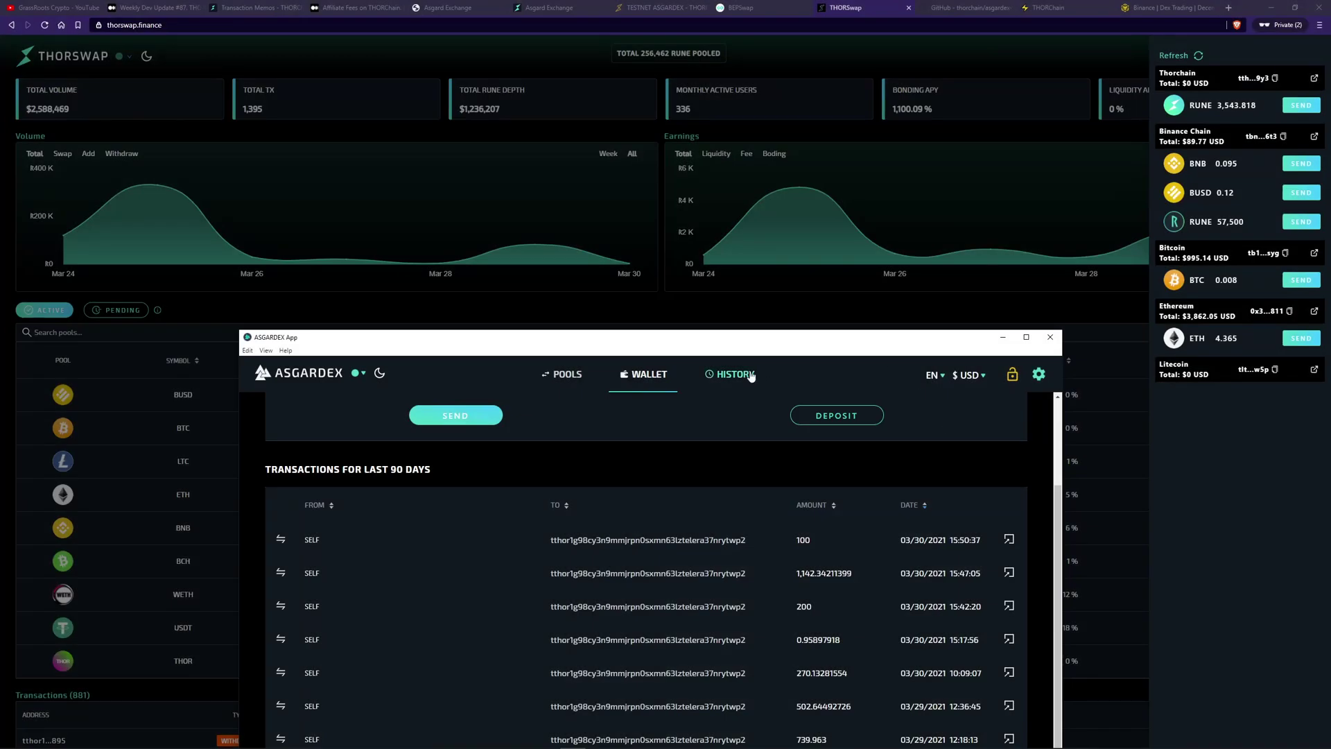
left_click(1046, 376)
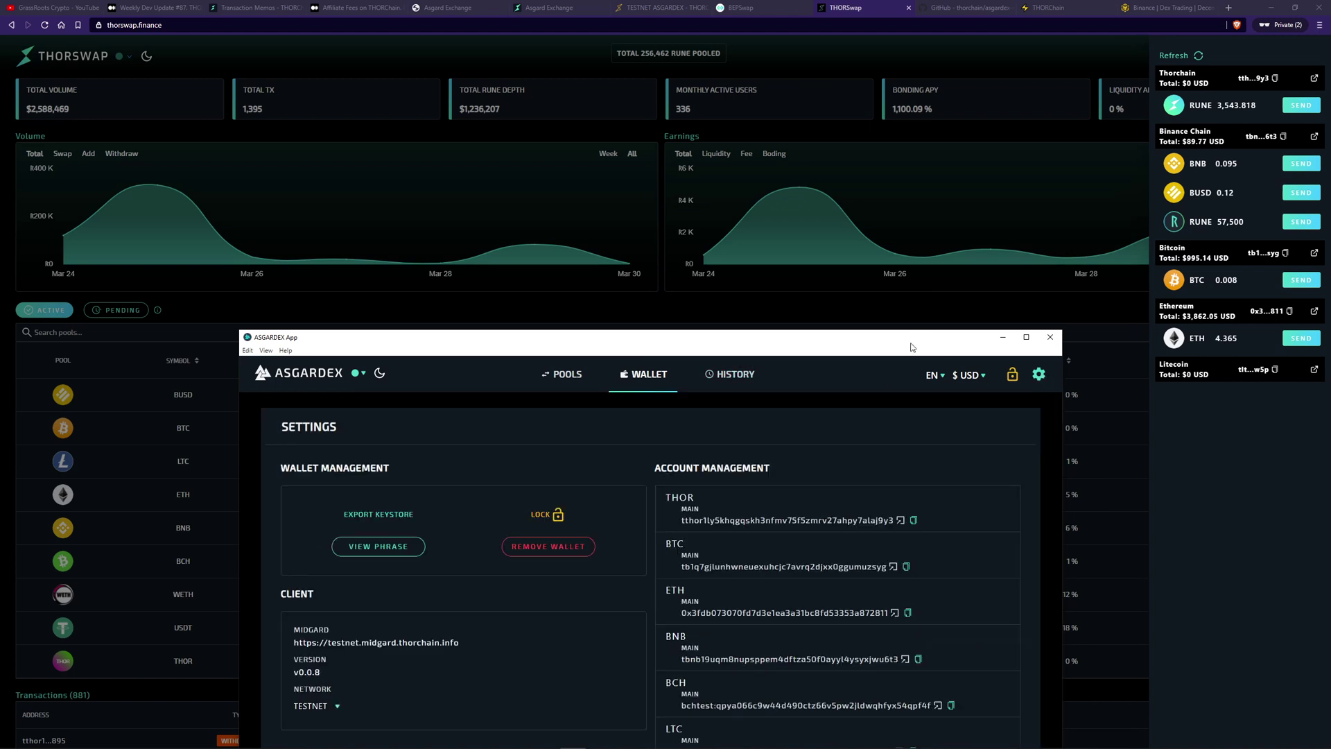
left_click_drag(913, 347, 691, 270)
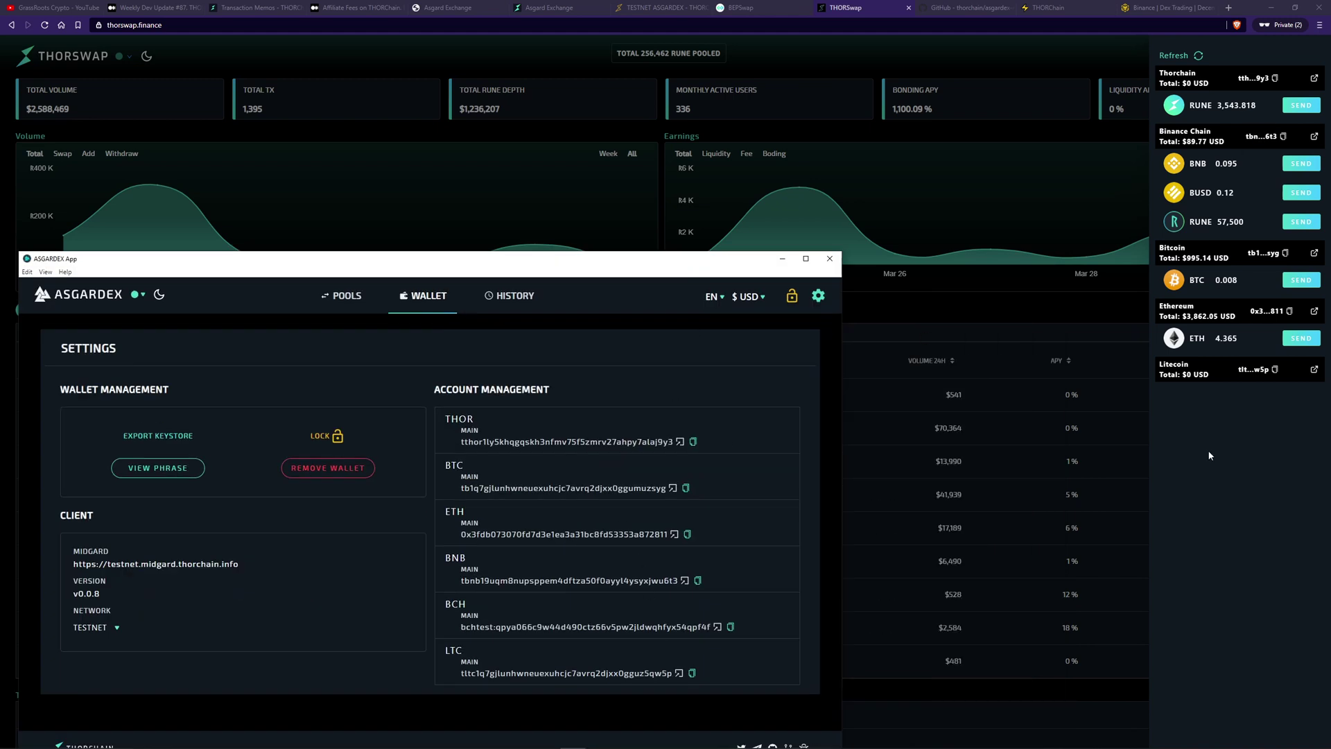
left_click(1168, 470)
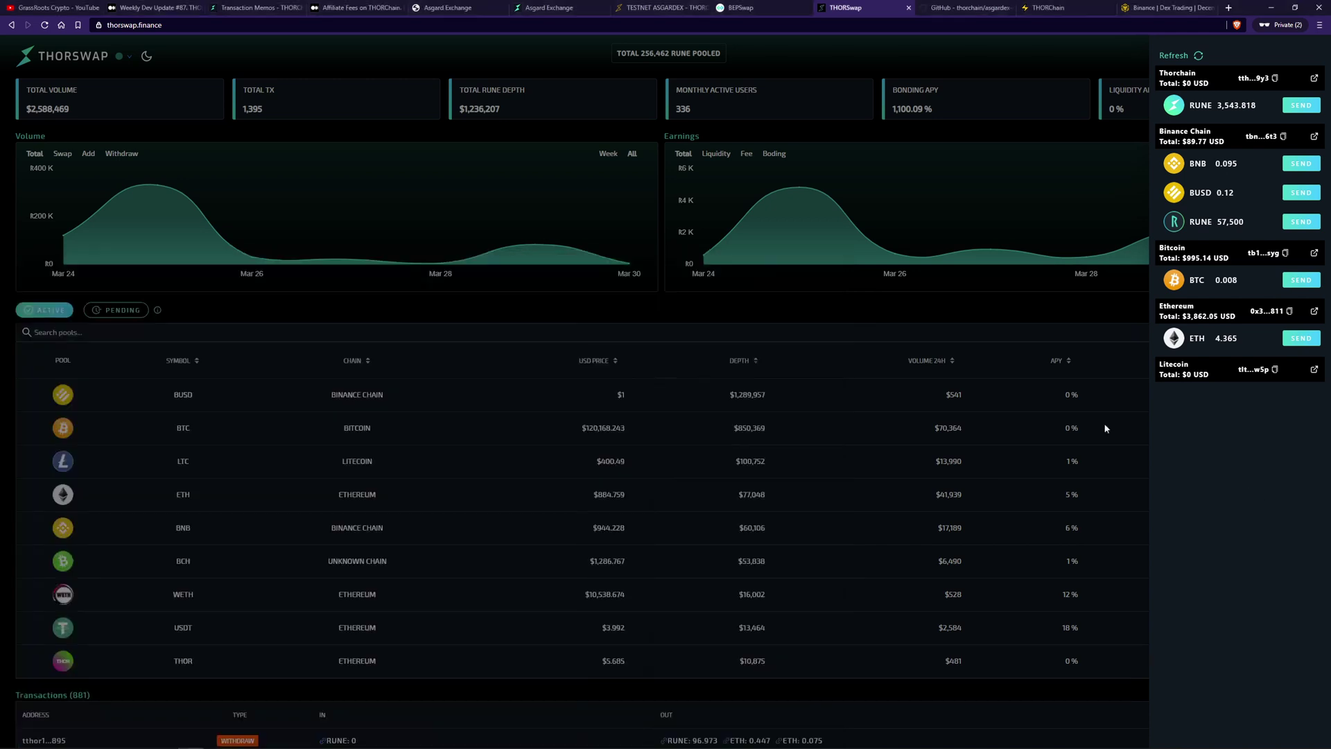
left_click(996, 222)
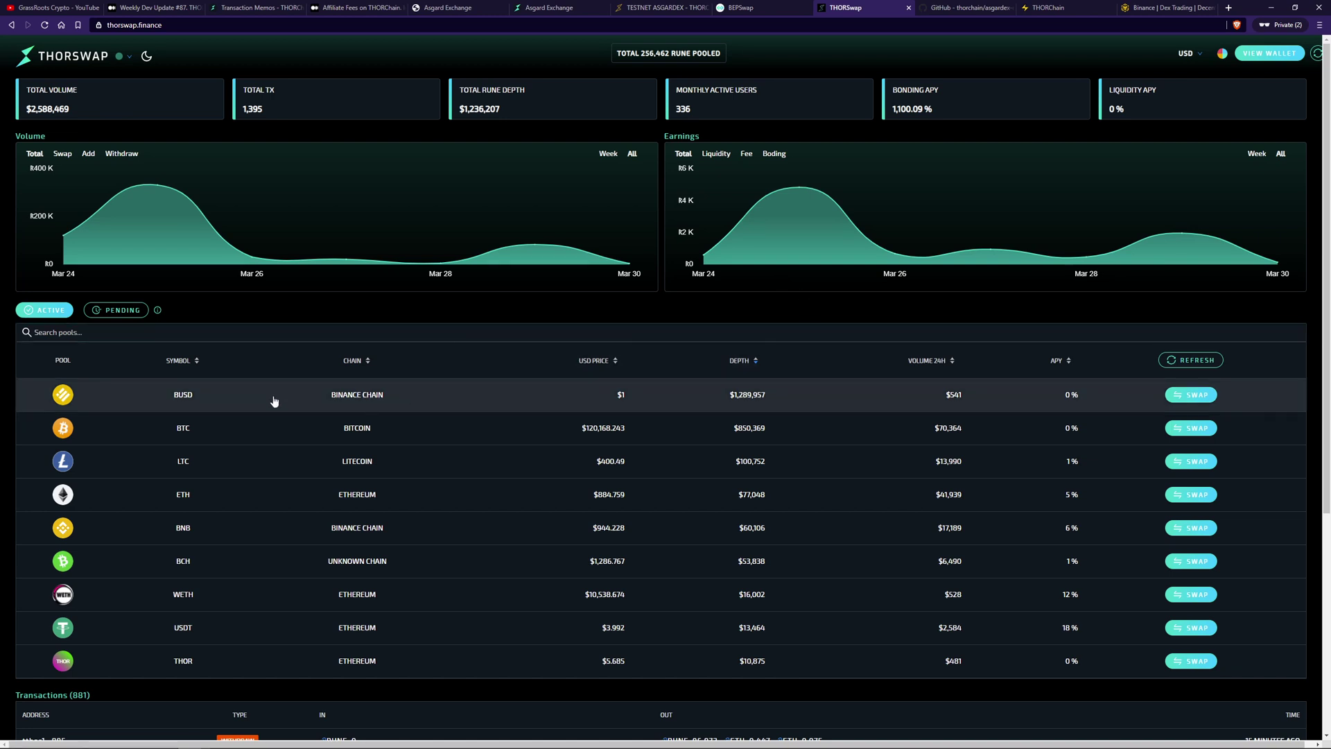
Step: Swap about half the RUNE balance, 1,701.03271873 RUNE, for about 0.06538899 BTC
left_click(1192, 433)
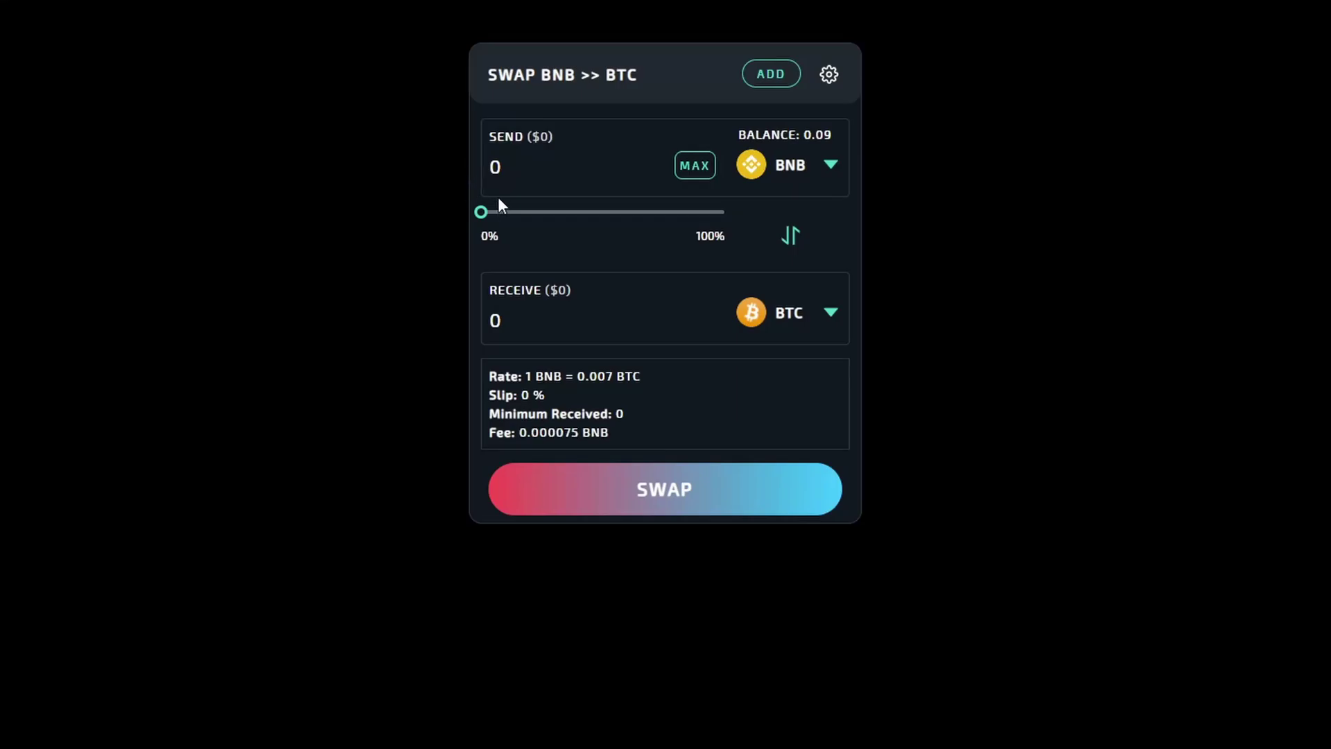
left_click(798, 170)
left_click(804, 274)
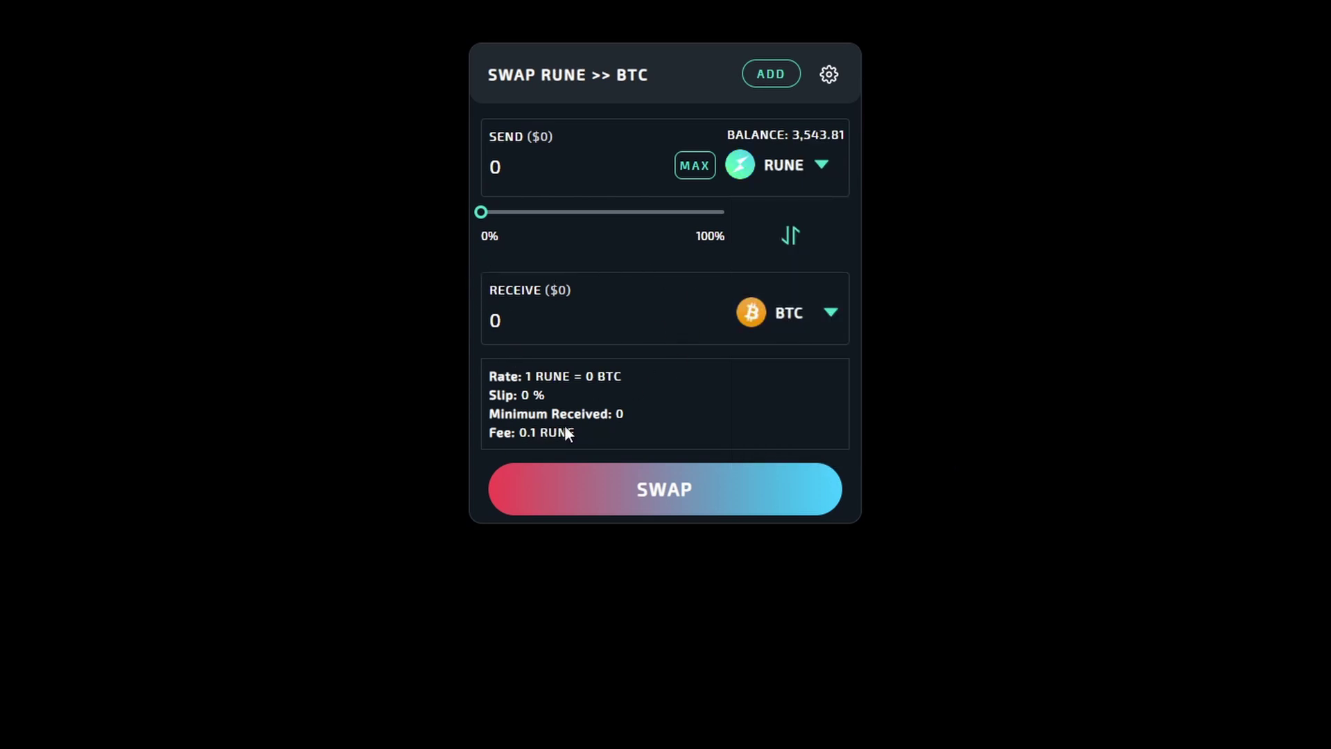
left_click_drag(496, 214, 602, 212)
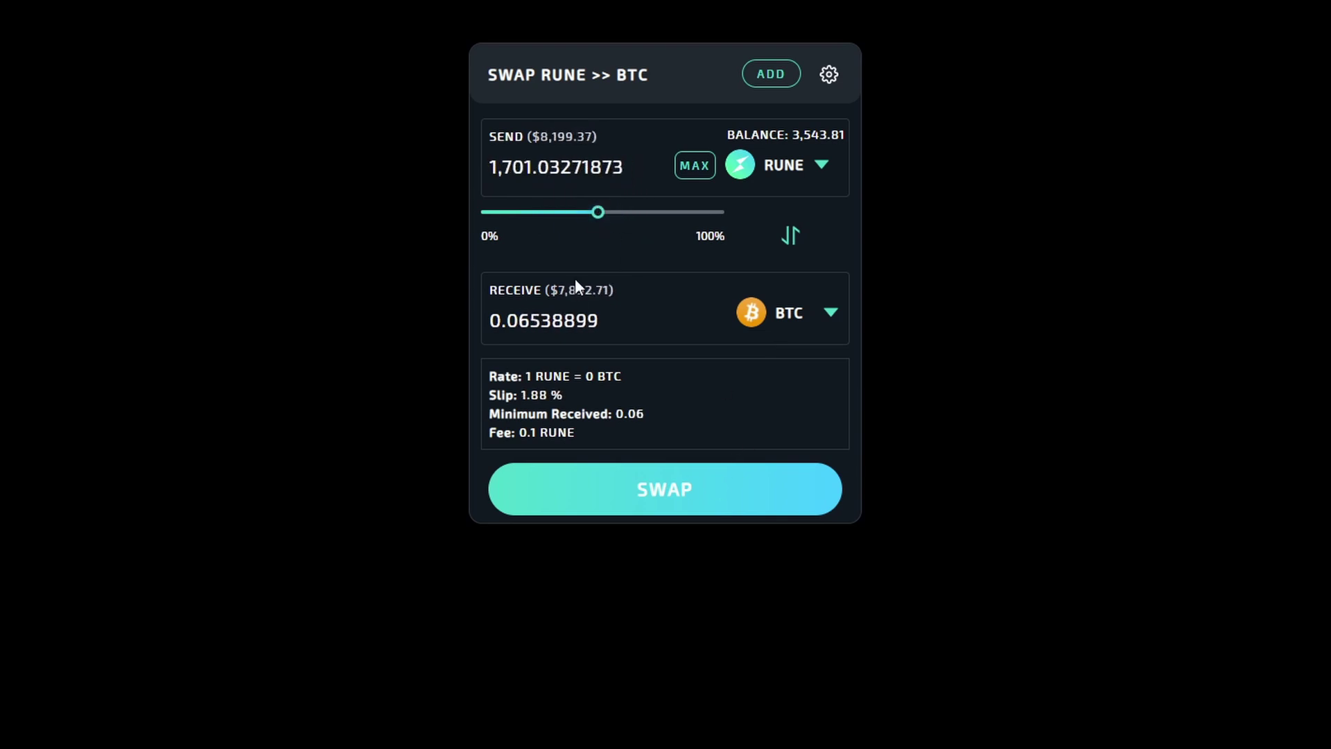
left_click(714, 497)
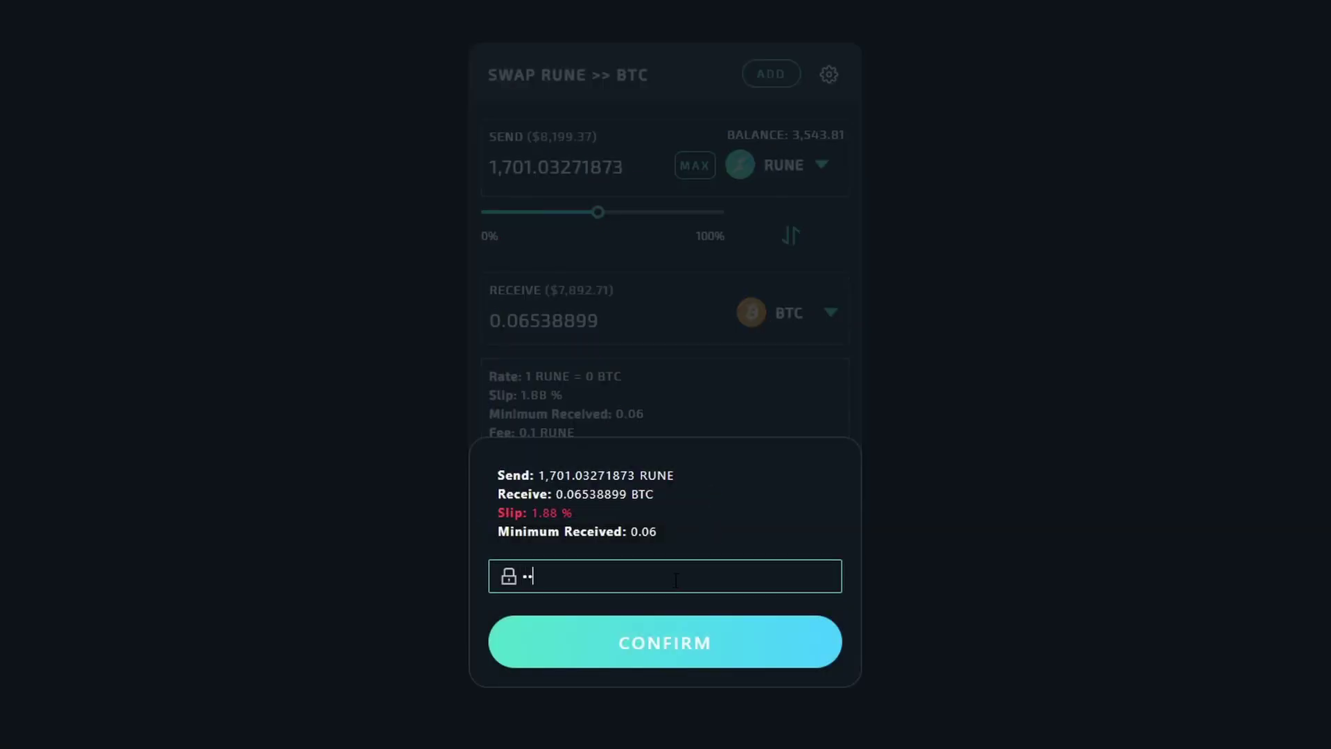
key("Return")
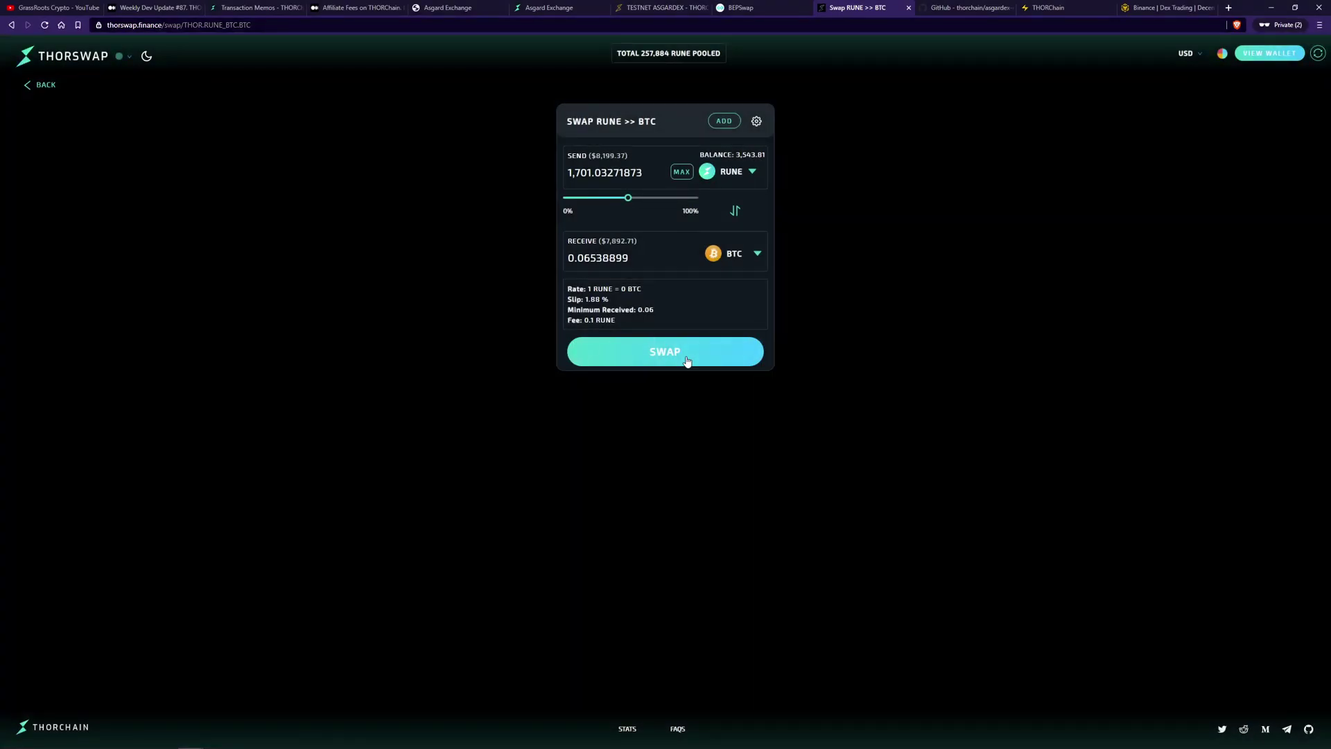
Step: Dismiss the swap confirmation and open the BTC pool's details page
left_click(687, 361)
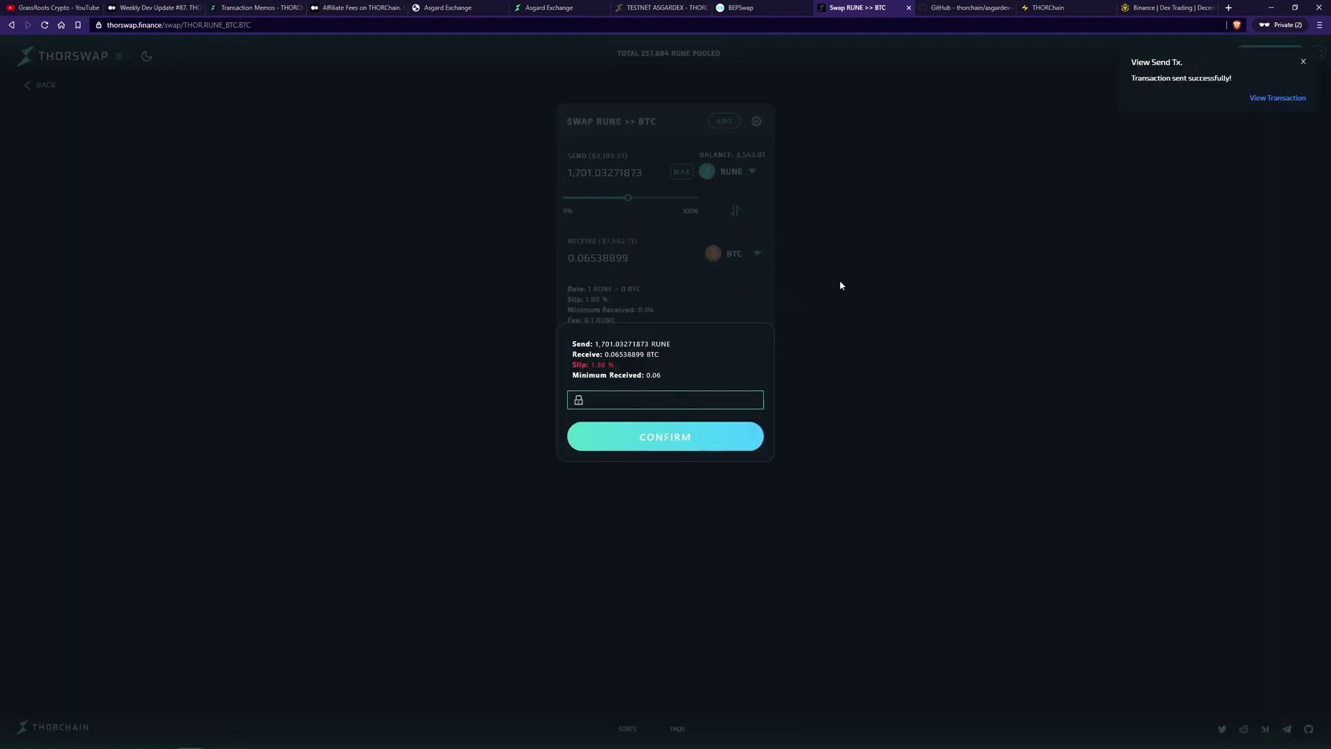
left_click(883, 207)
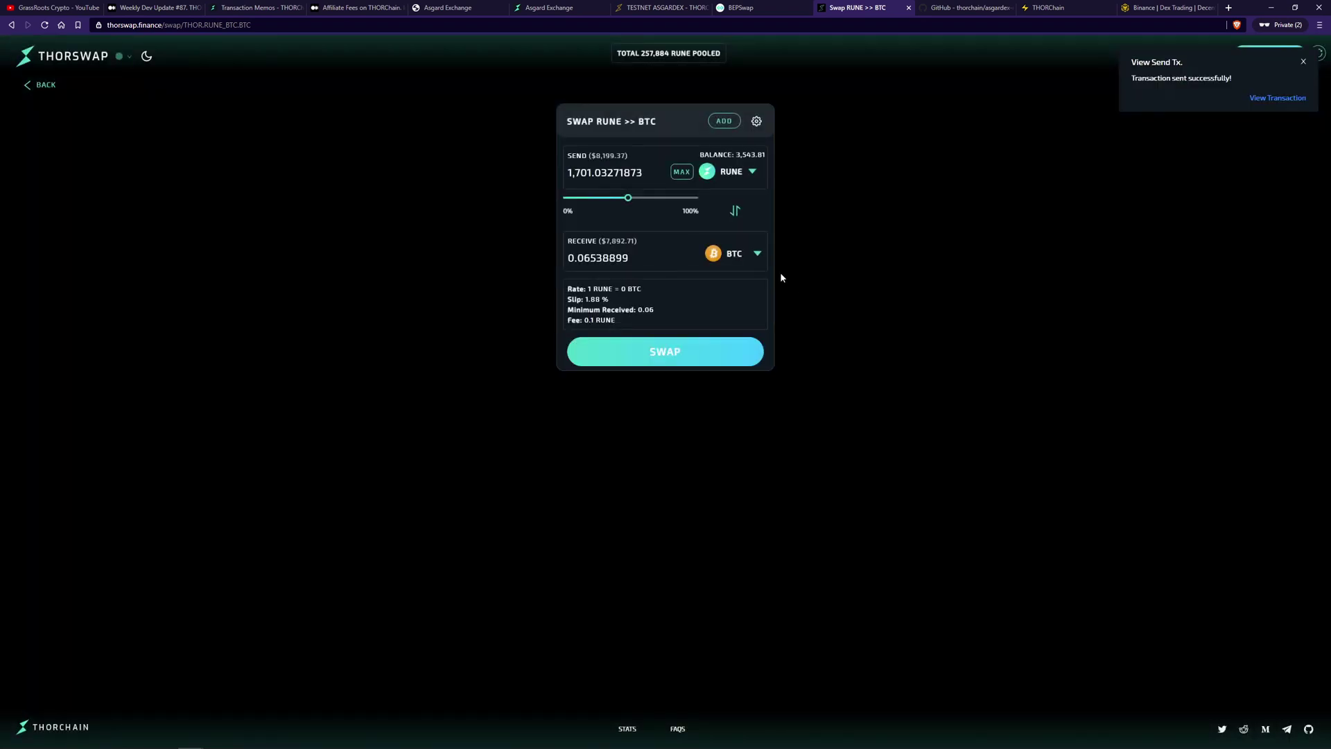
left_click(729, 119)
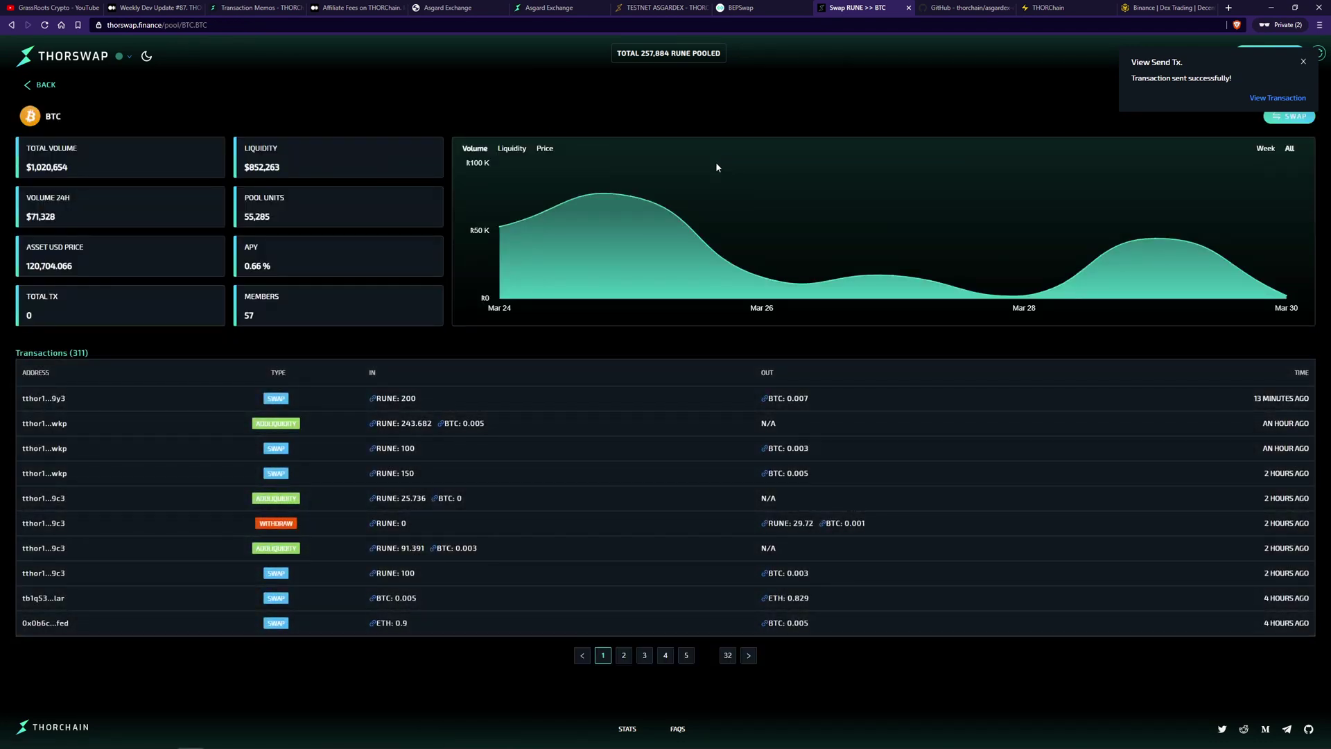
Step: Dismiss the sent notice and open THORSwap's transaction history showing the 1,701.032 RUNE refund
left_click(1303, 63)
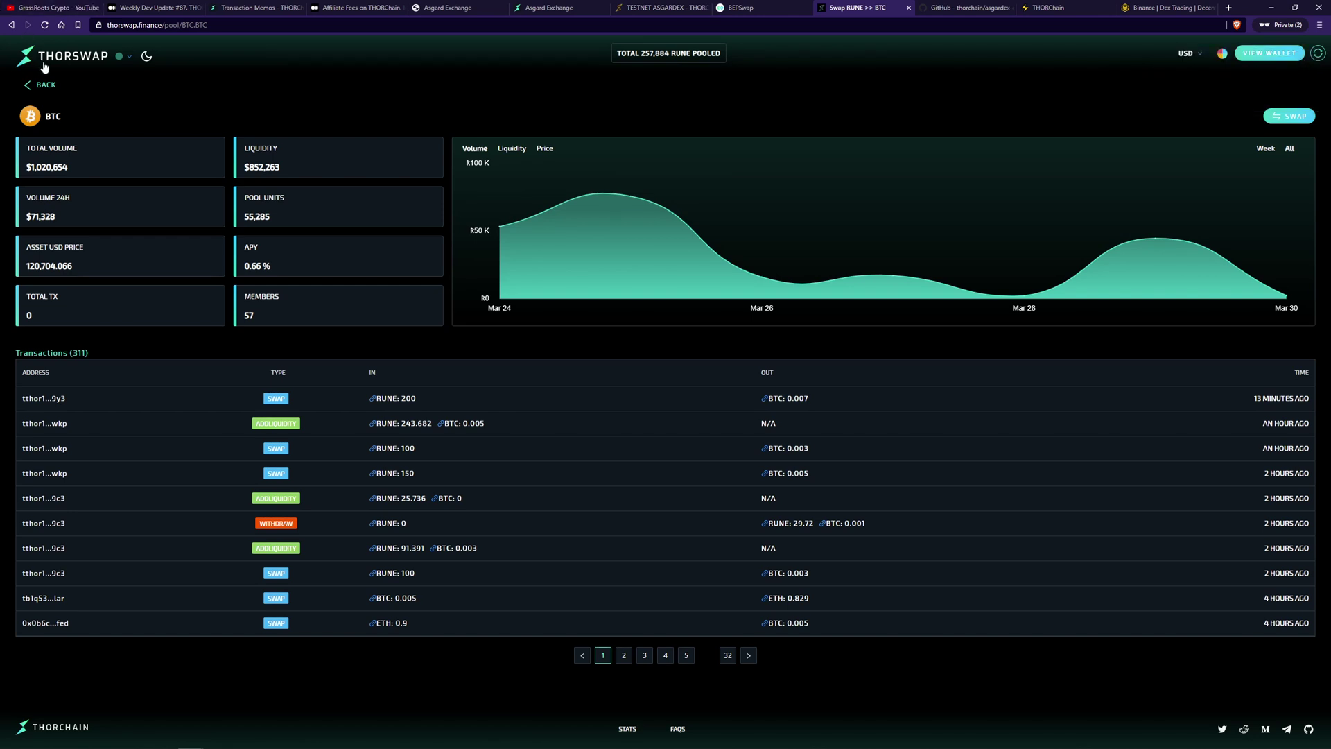
left_click(36, 86)
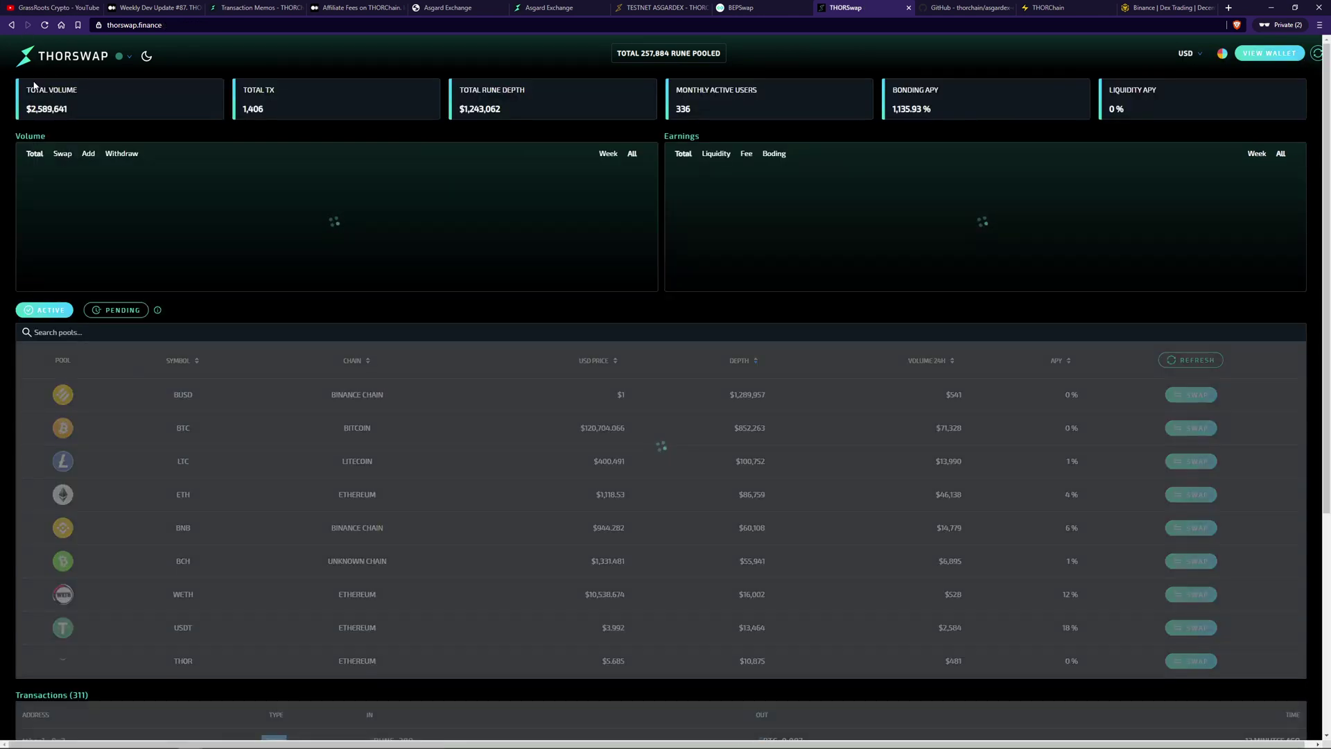
scroll(846, 251, "down", 4)
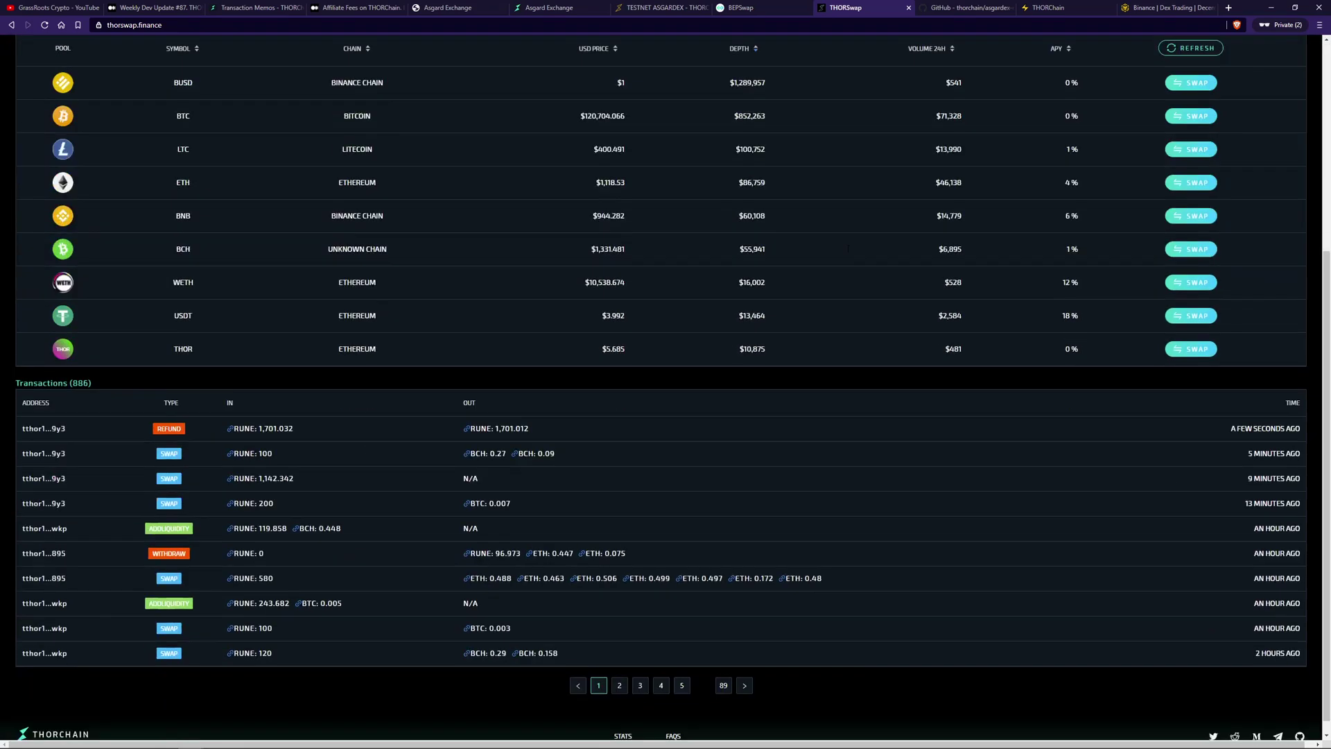
left_click(53, 385)
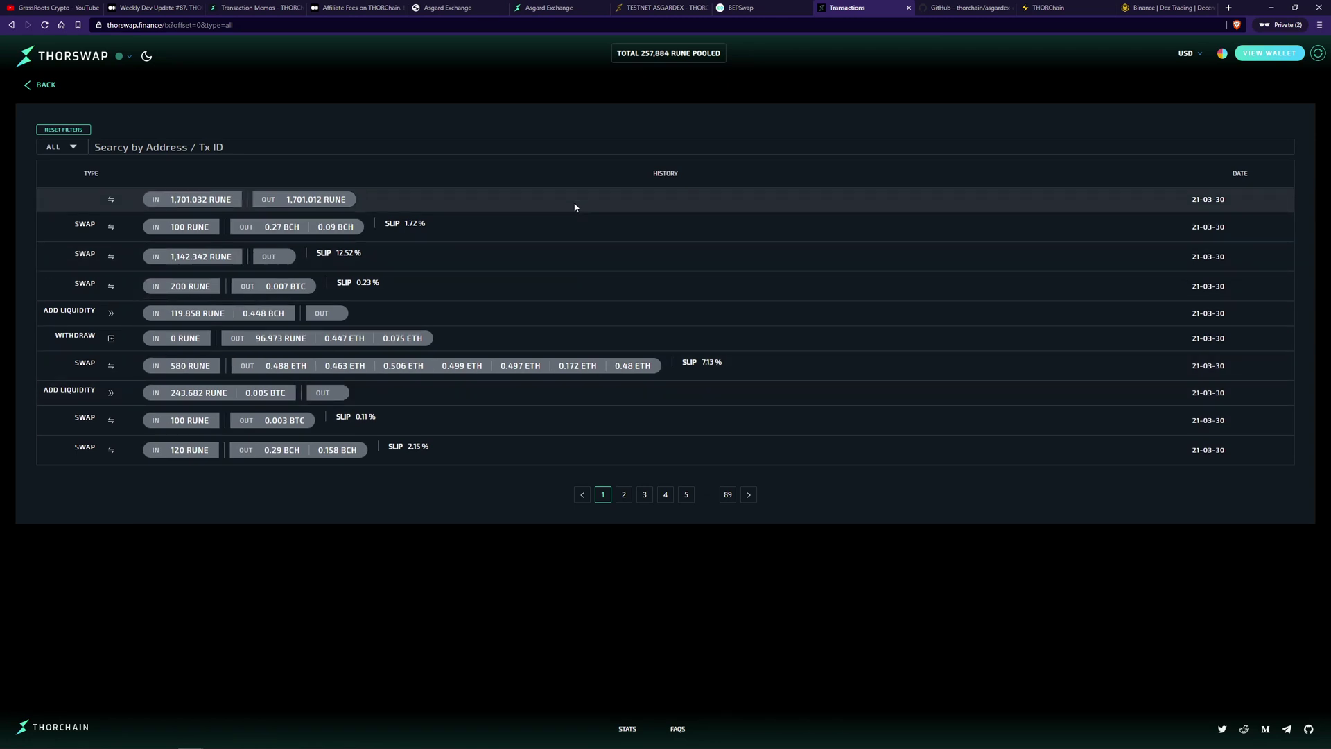
Step: Check ASGARDEX's transaction history, then show THORSwap's wallet: RUNE 3,543.818, BTC 0.008, ETH 4.365
key("alt+Tab")
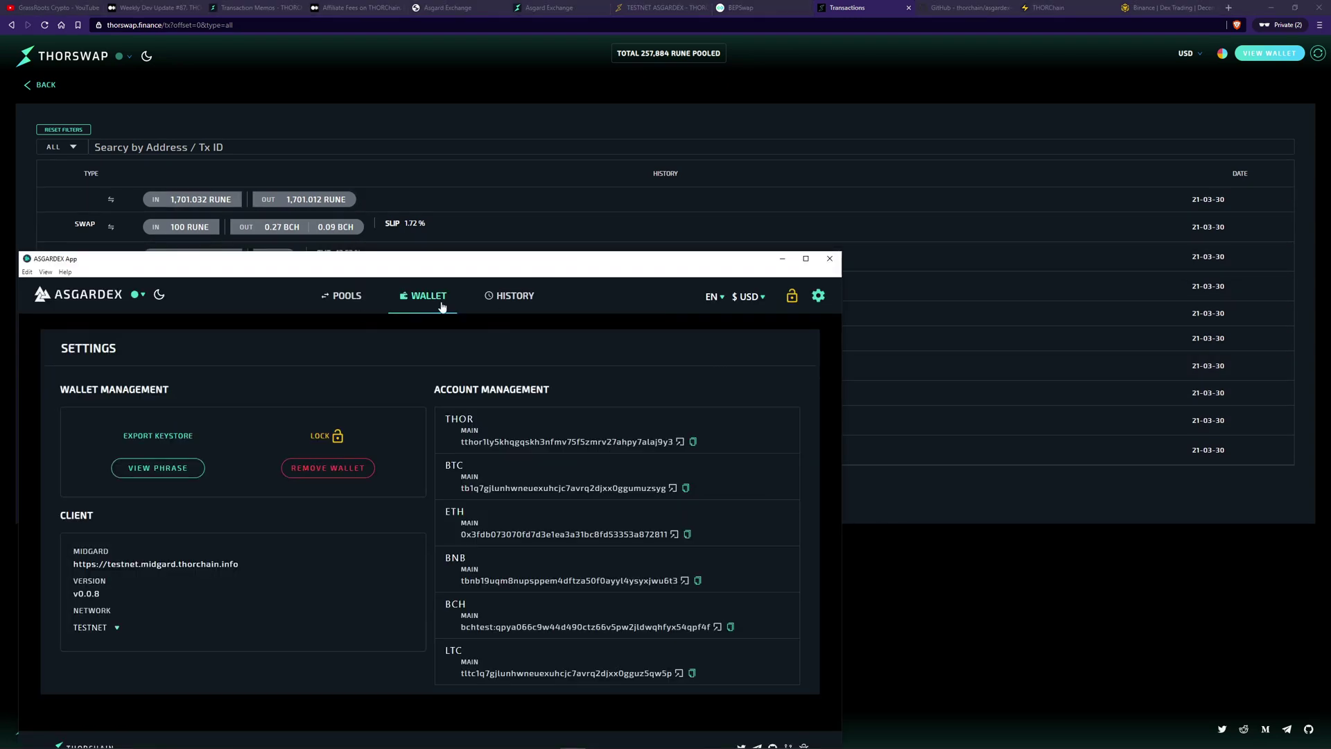
left_click(492, 299)
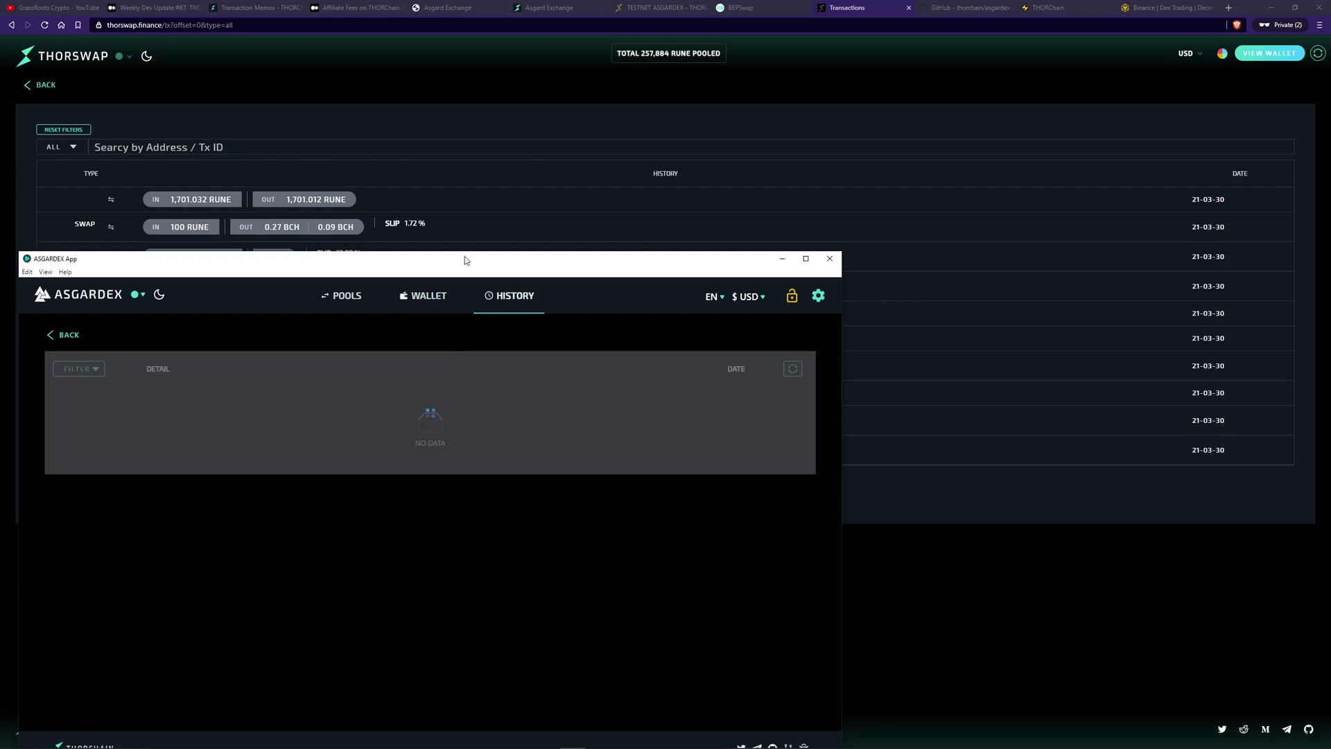
left_click_drag(485, 269, 504, 289)
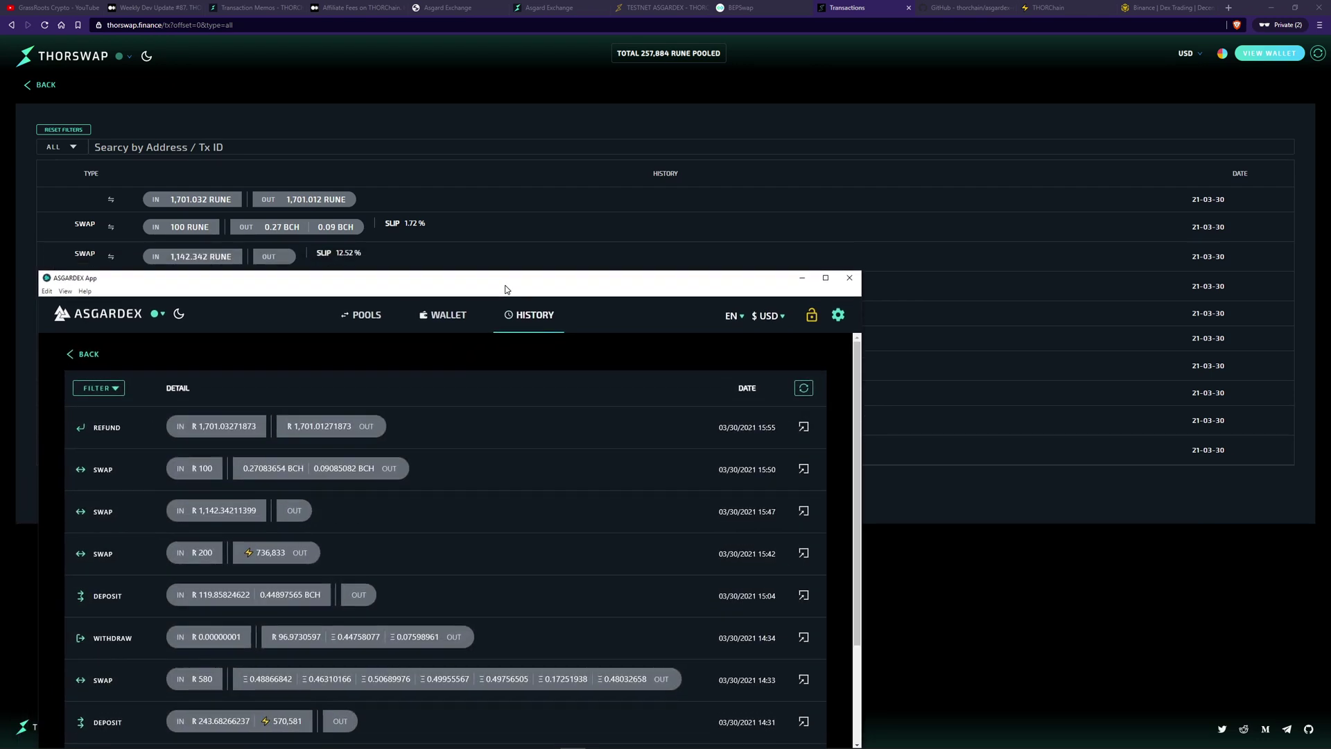
left_click_drag(505, 289, 712, 423)
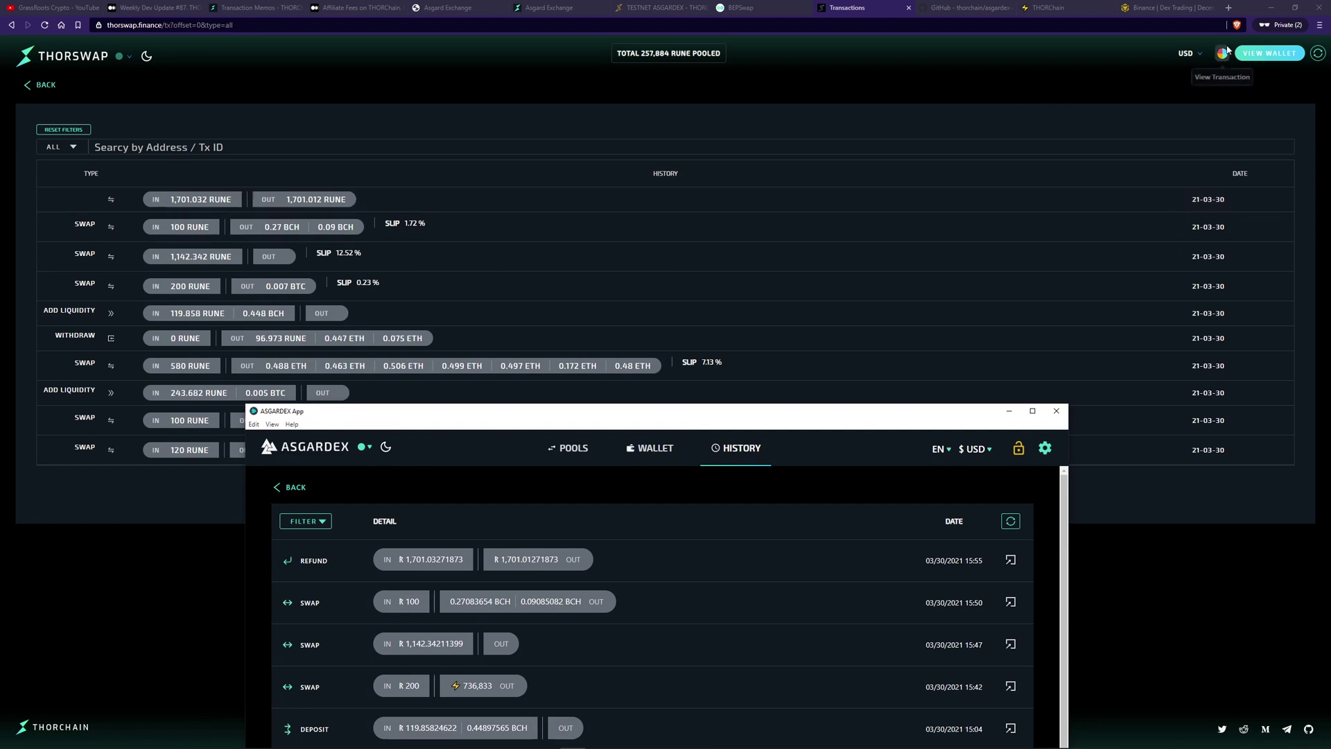
left_click(1269, 54)
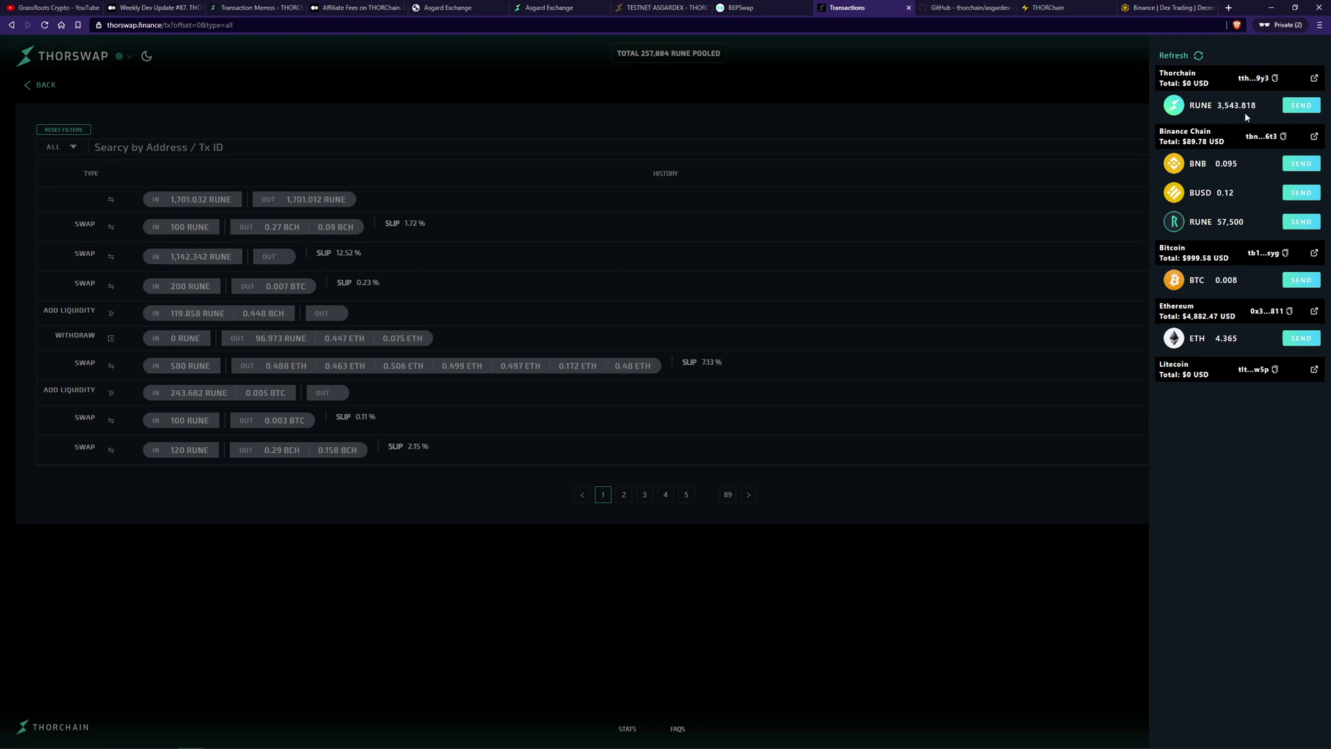
Step: Open the send form for the 57,500 Binance Chain RUNE balance in THORSwap's wallet panel
left_click(1301, 105)
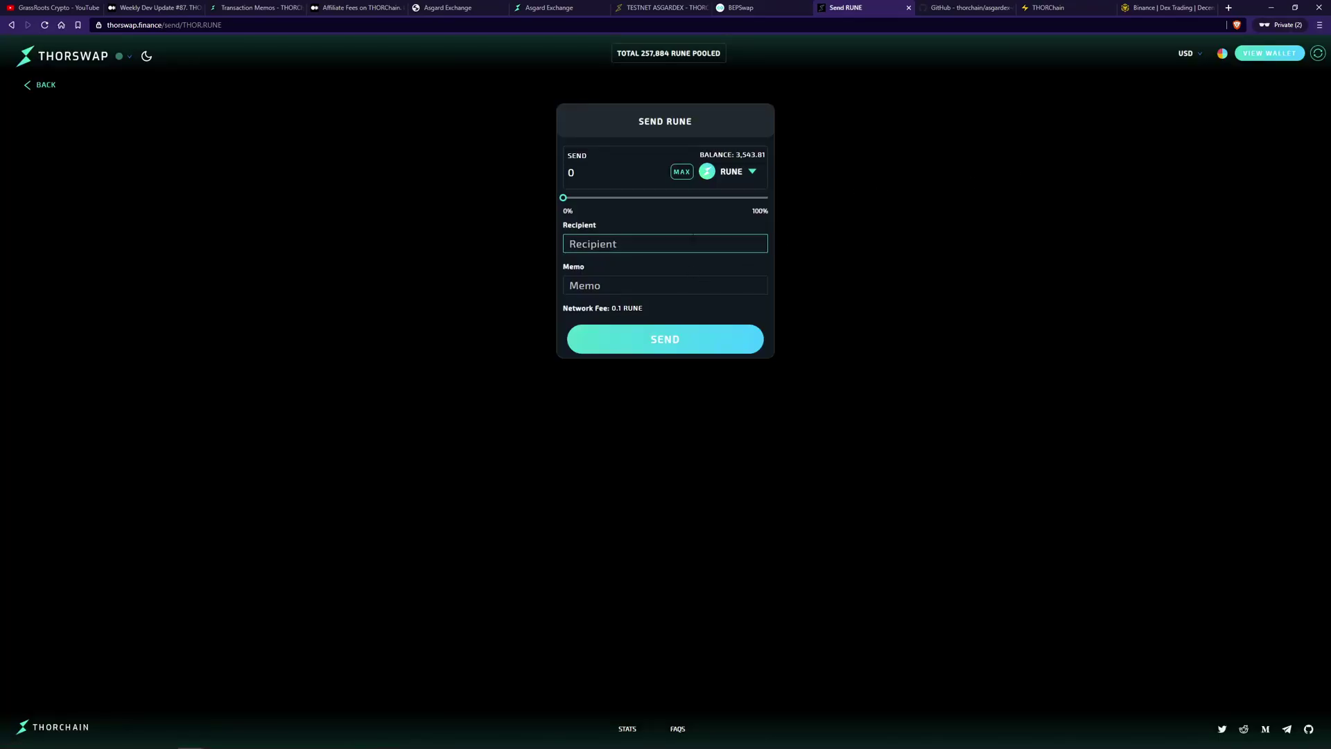
left_click(31, 84)
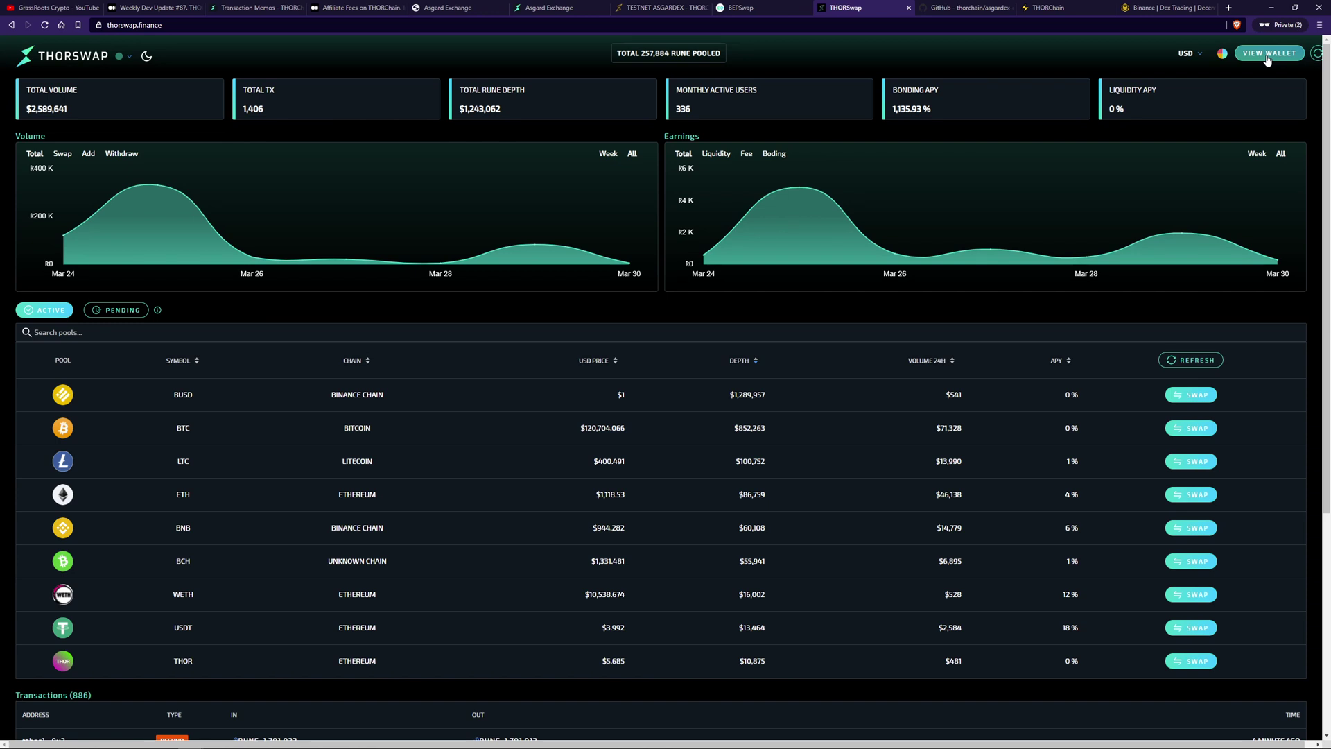
left_click(1267, 58)
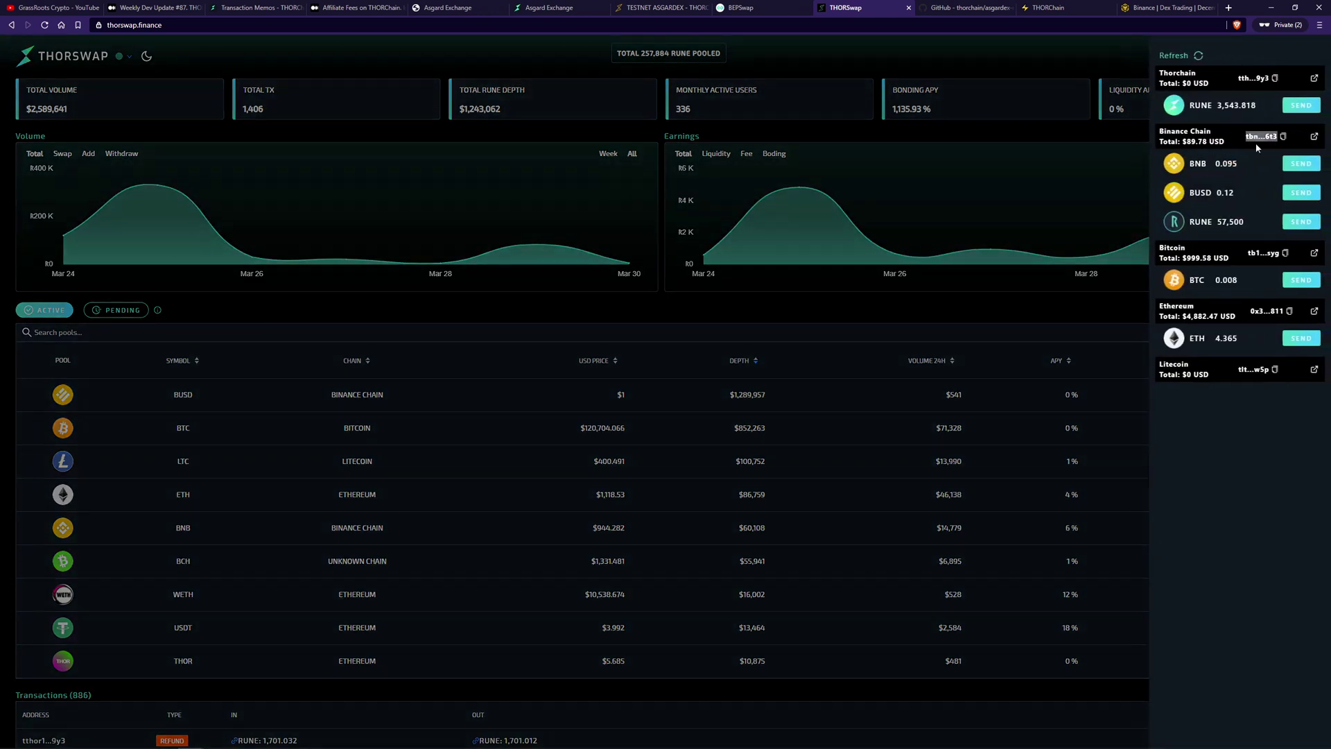
left_click(1298, 221)
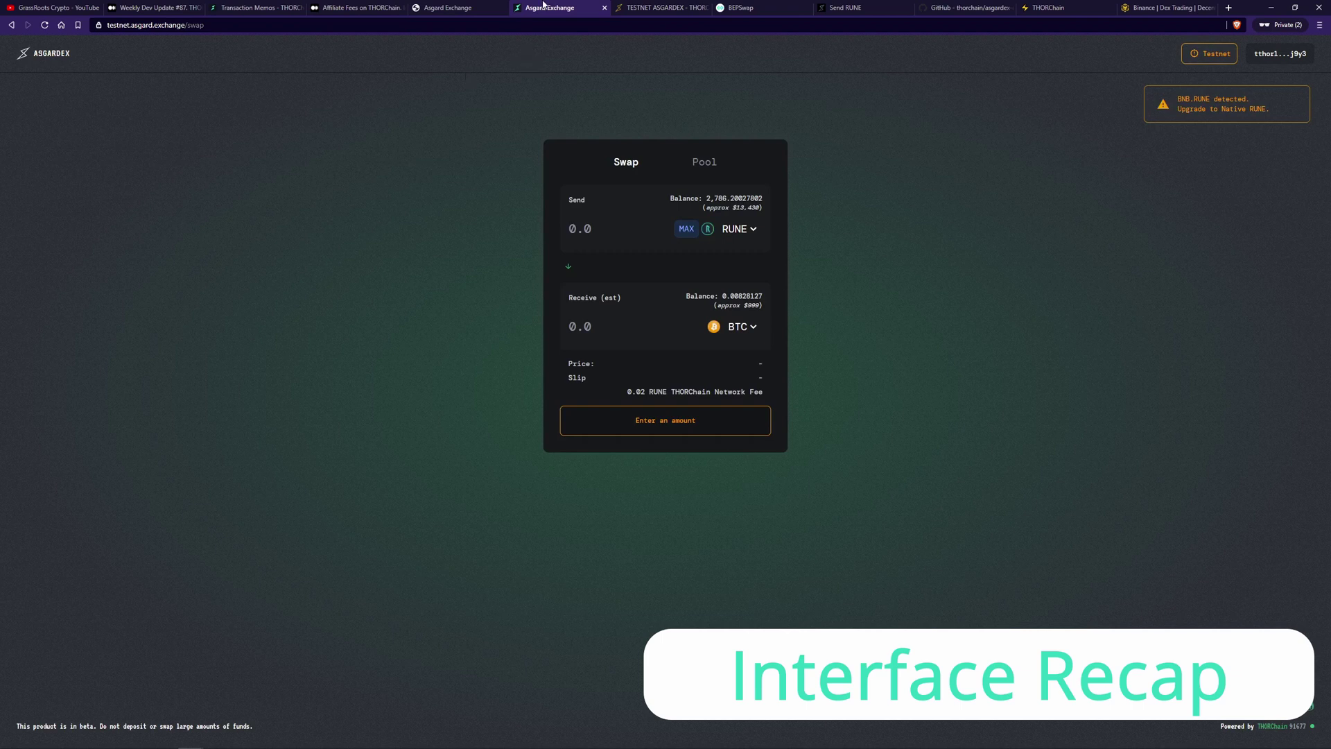
Step: Compare the Vanaheimx and Asgard Exchange swap pages side by side in turn
left_click(659, 8)
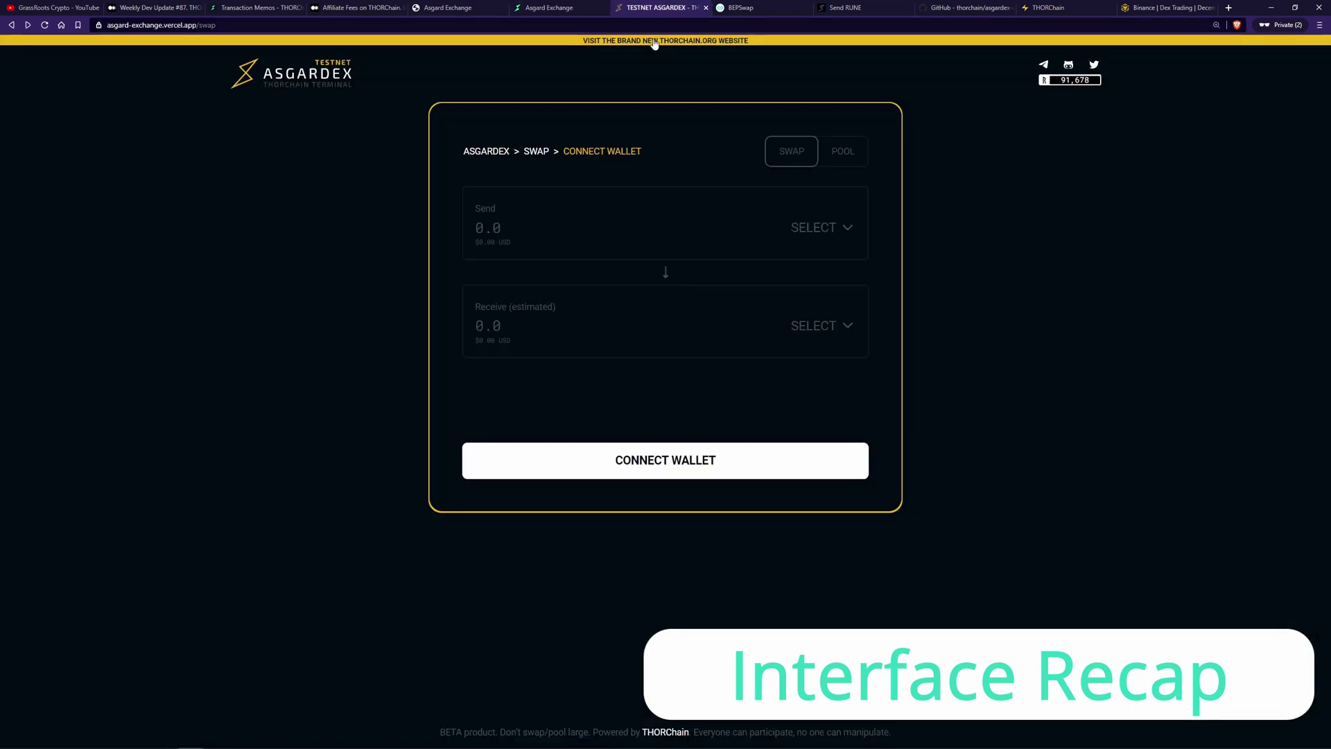
left_click(548, 8)
left_click(656, 7)
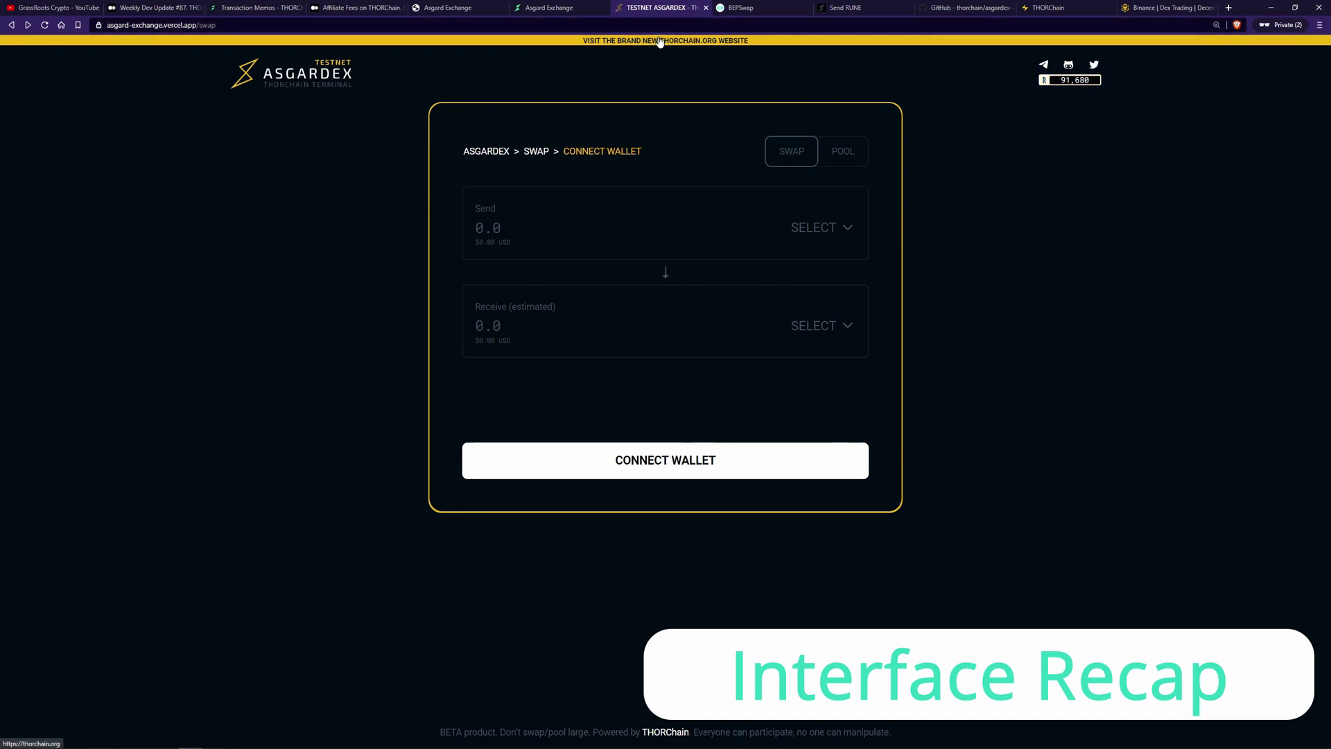
Step: Show the ASGARDEX desktop pools list, then return THORSwap to its home dashboard
key("alt+Tab")
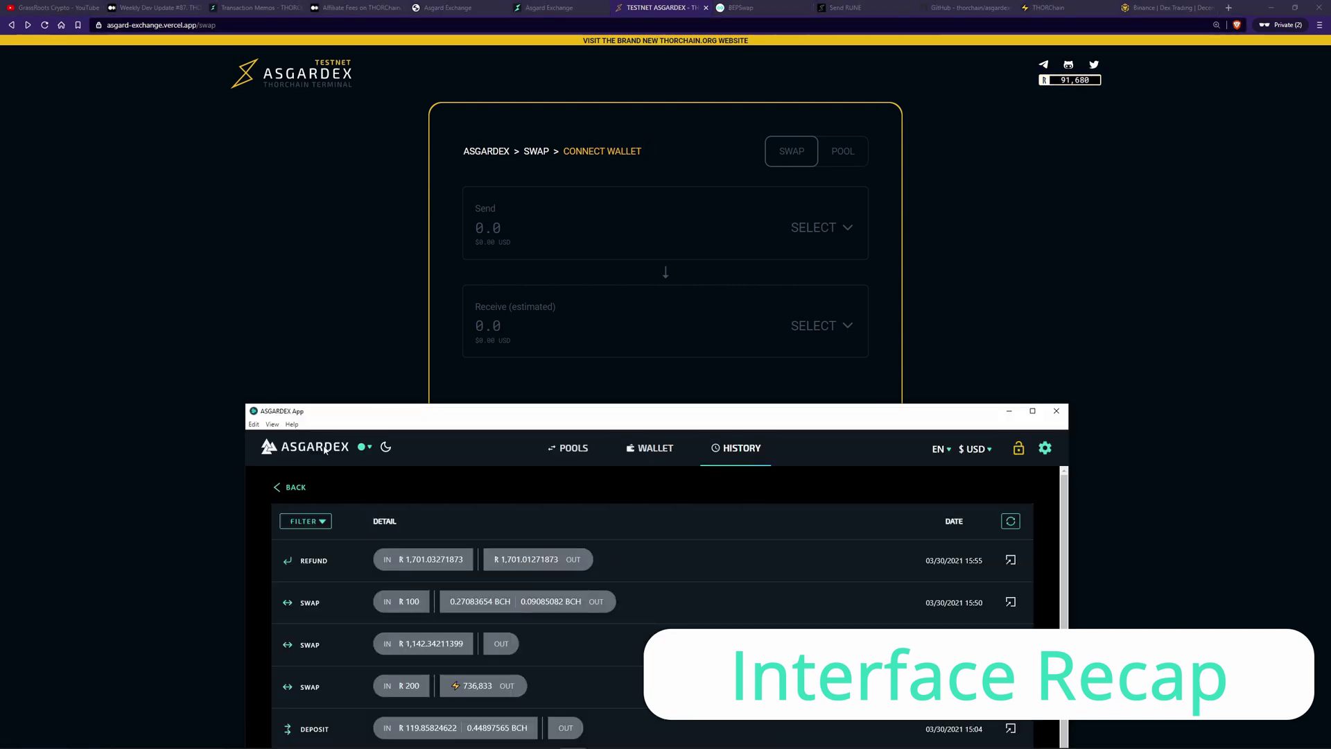
left_click(568, 448)
left_click_drag(586, 428, 608, 329)
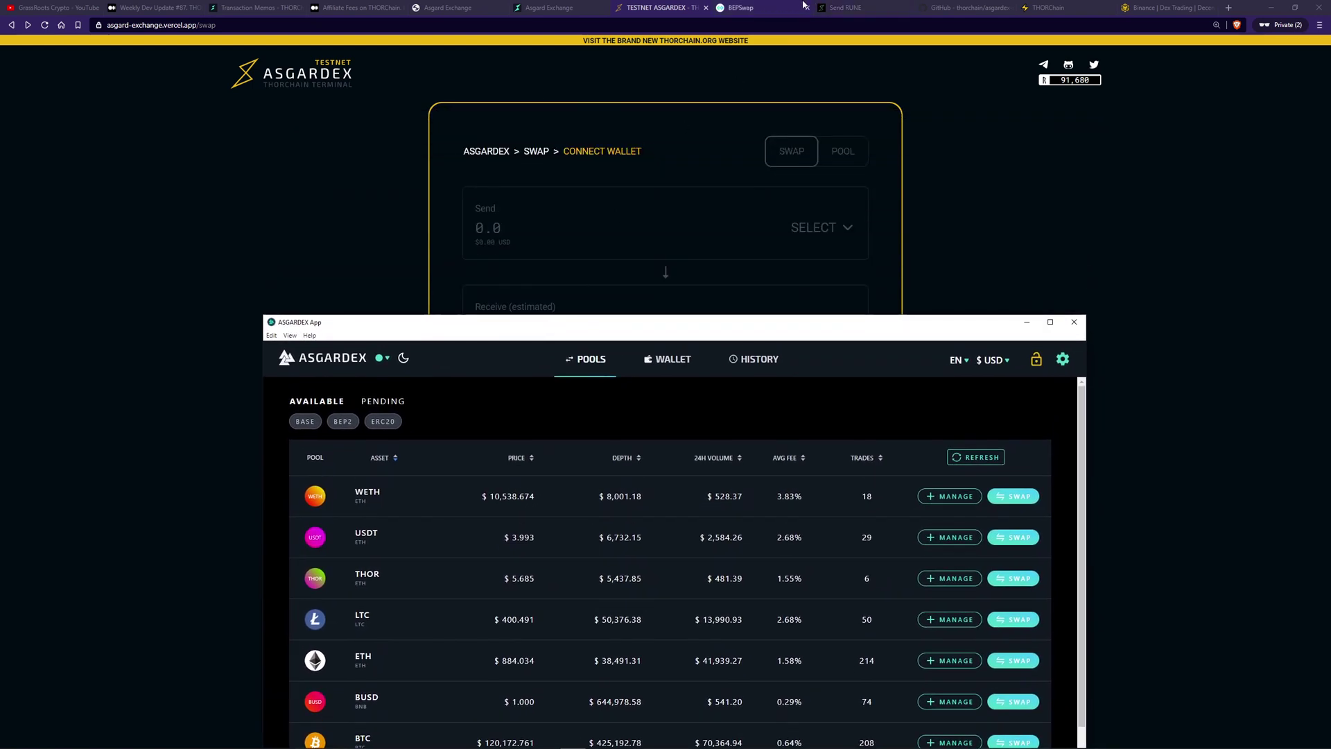
left_click(845, 7)
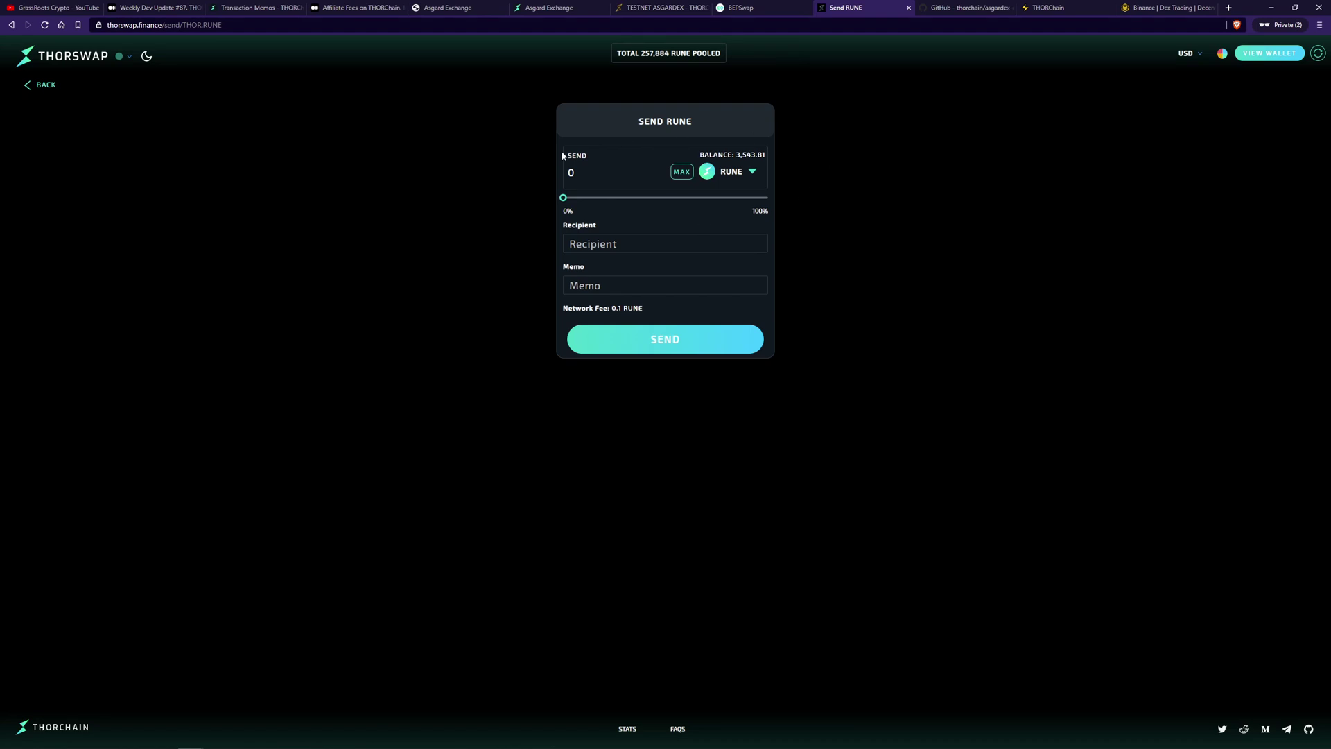
left_click(59, 60)
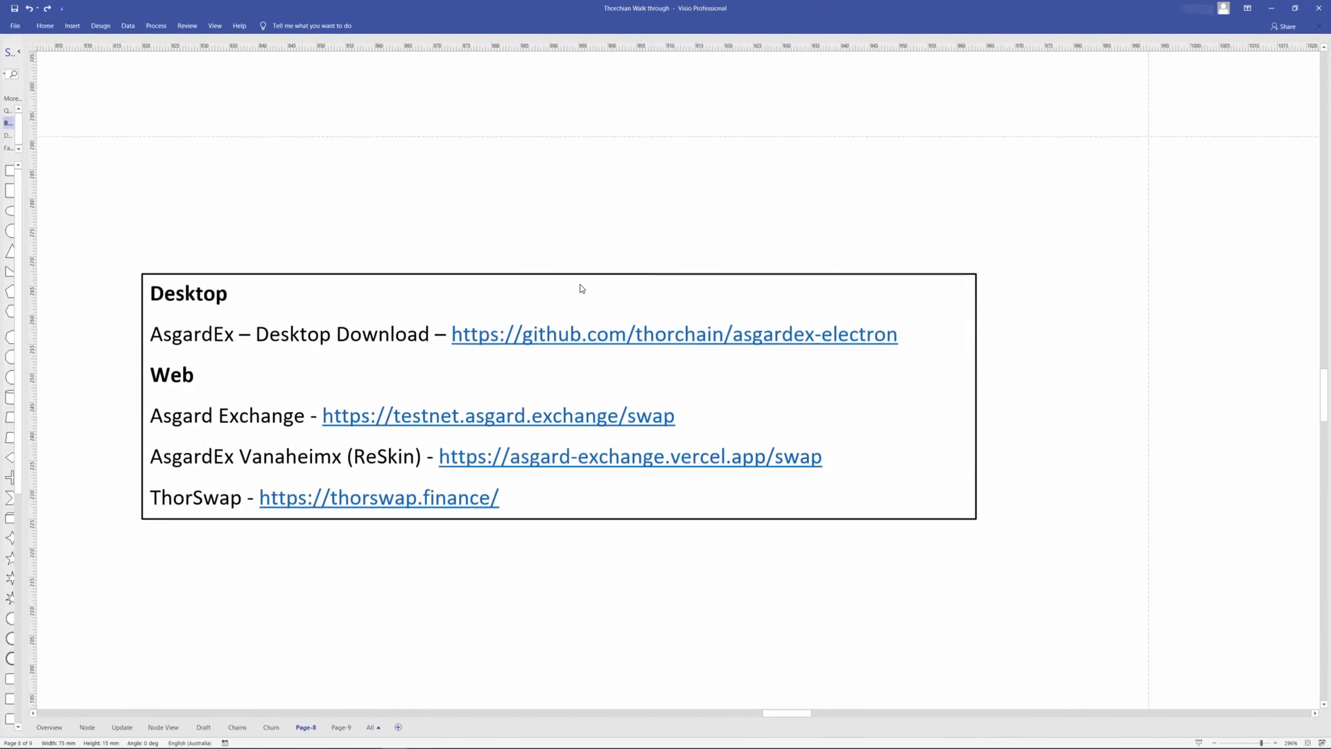
Step: Pan Page-8 to the AsgardEx, Asgard Exchange, Vanaheimx and THORSwap comparison table and deselect it
scroll(582, 289, "up", 3)
scroll(582, 289, "down", 3)
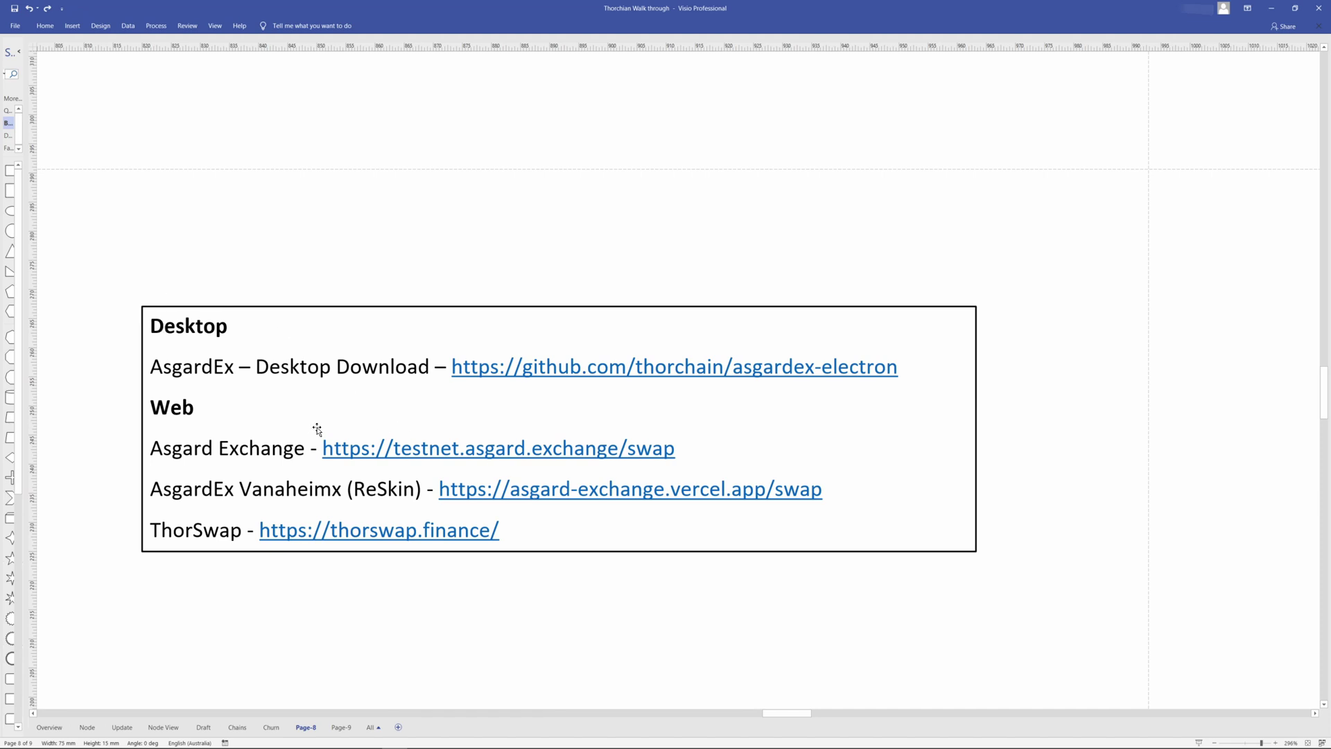
scroll(1137, 367, "up", 10)
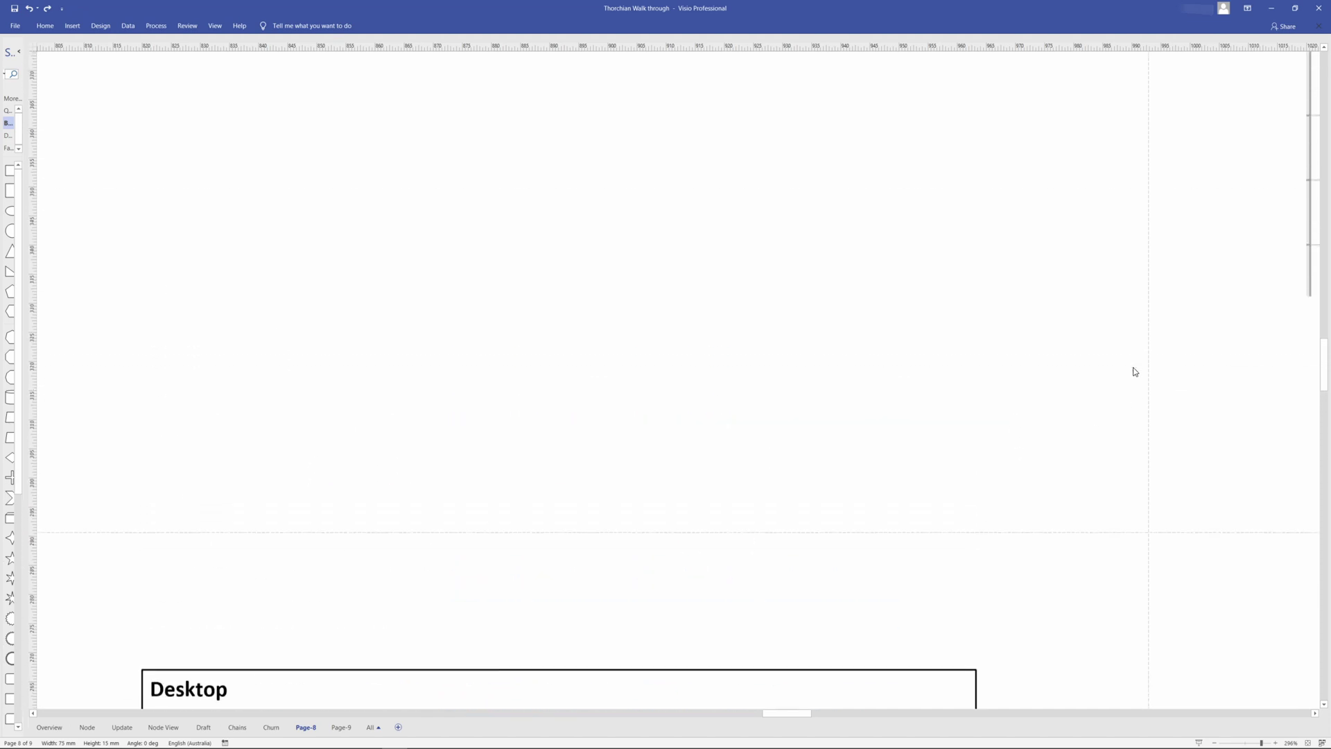
scroll(783, 620, "down", 3)
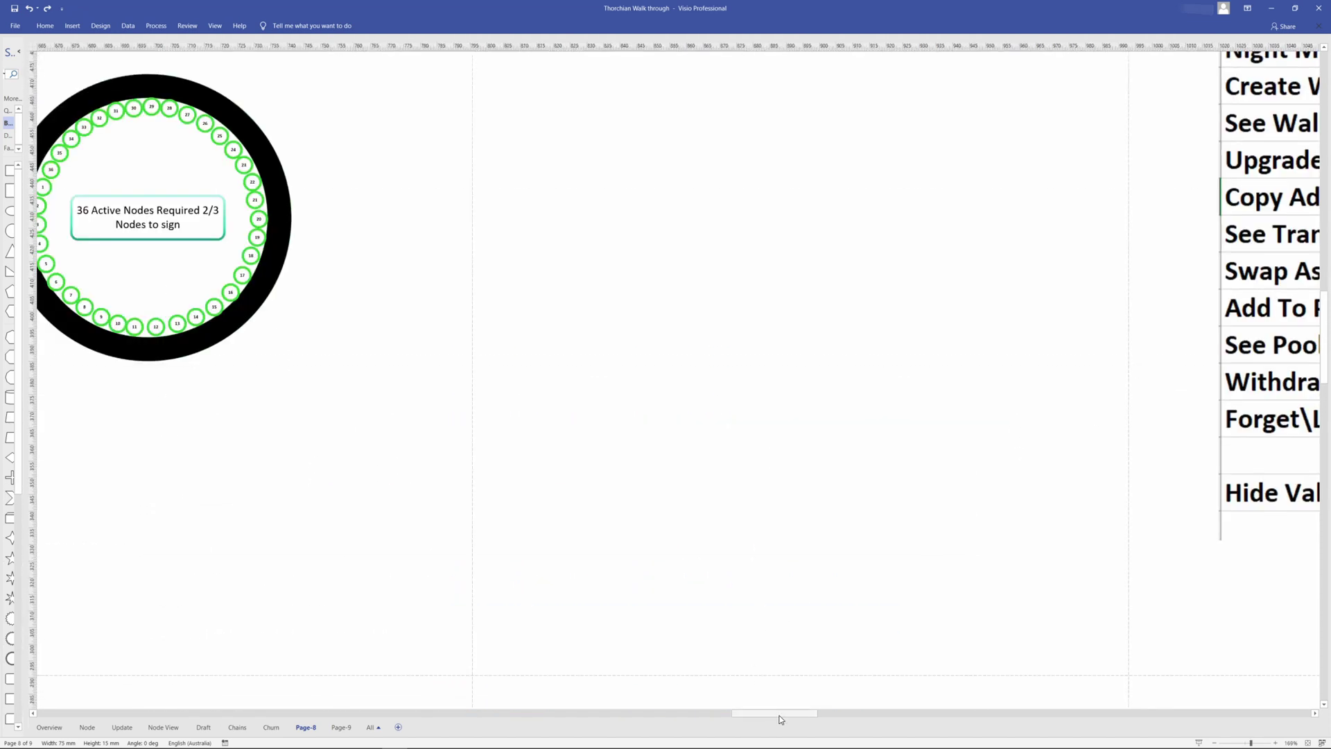
left_click_drag(781, 719, 845, 718)
scroll(941, 585, "up", 1)
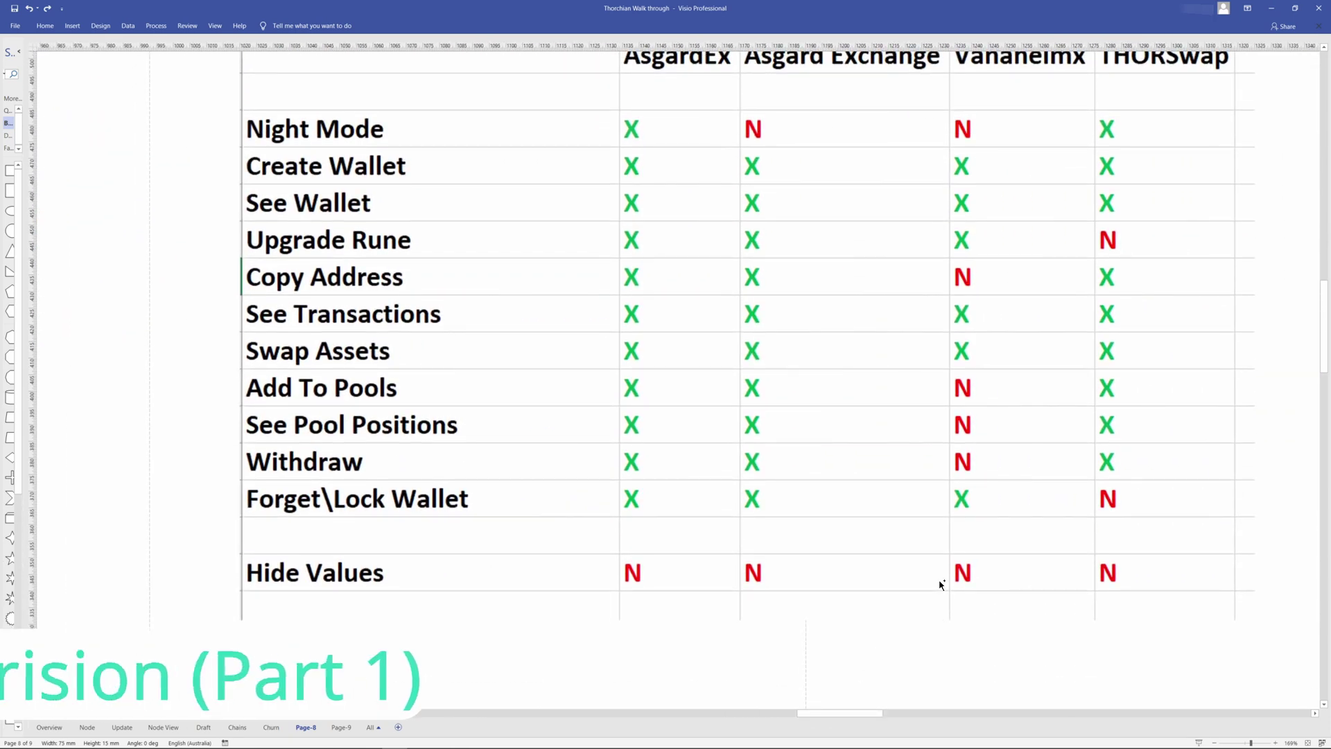
scroll(941, 585, "up", 1)
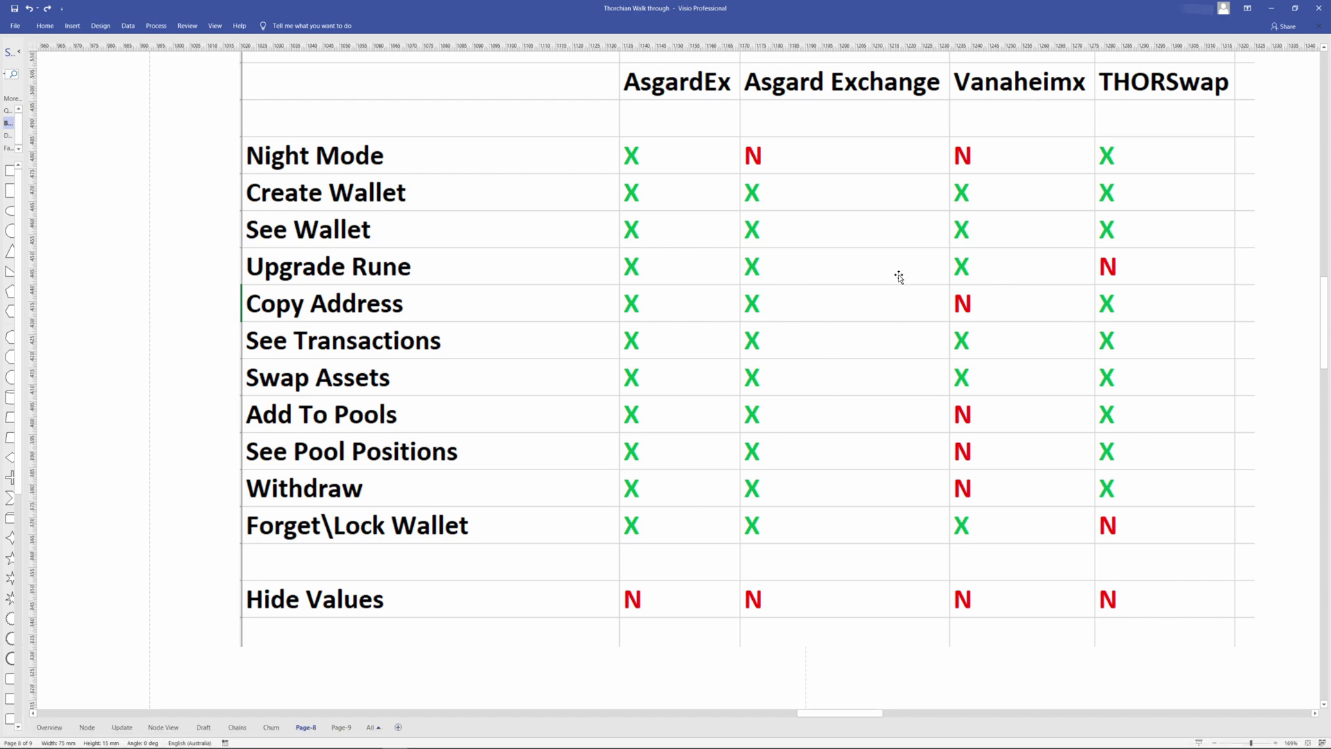
left_click(710, 300)
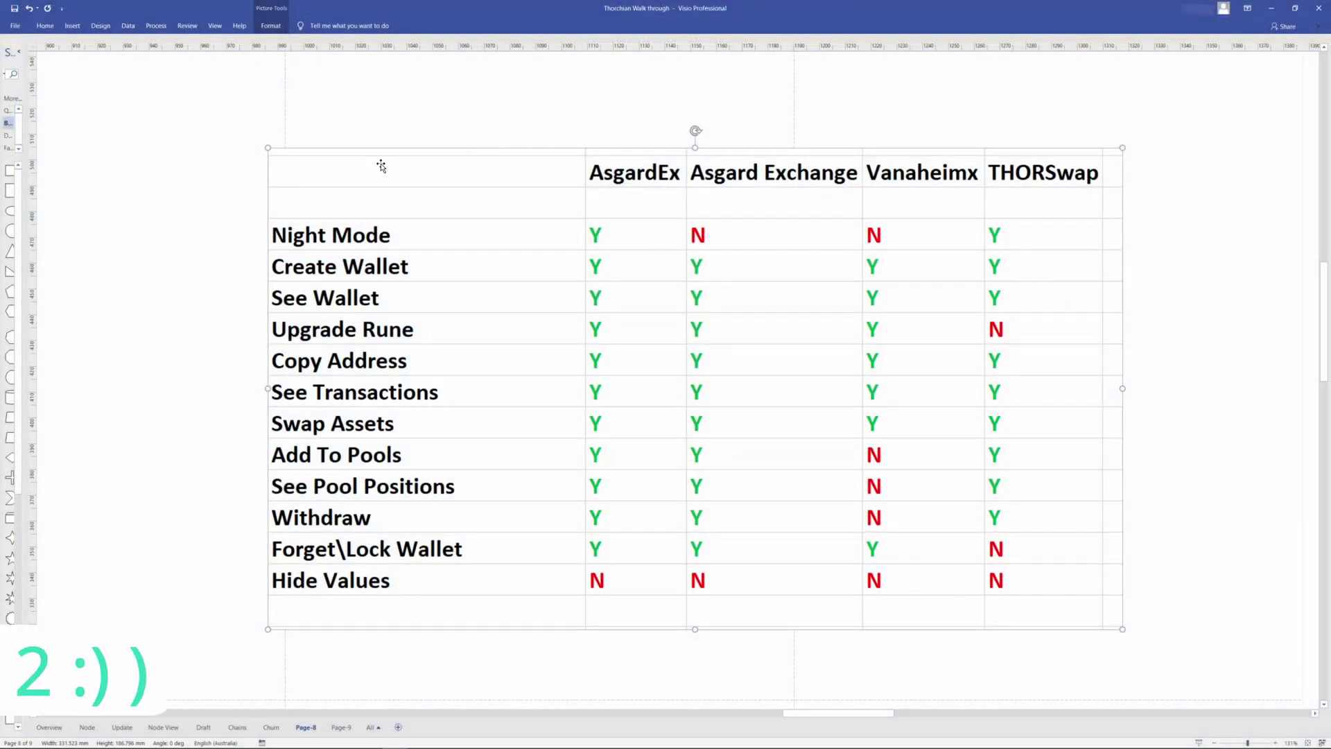
Step: Deselect the updated Y/N table picture with Hide Values below Forget\Lock Wallet
left_click(360, 122)
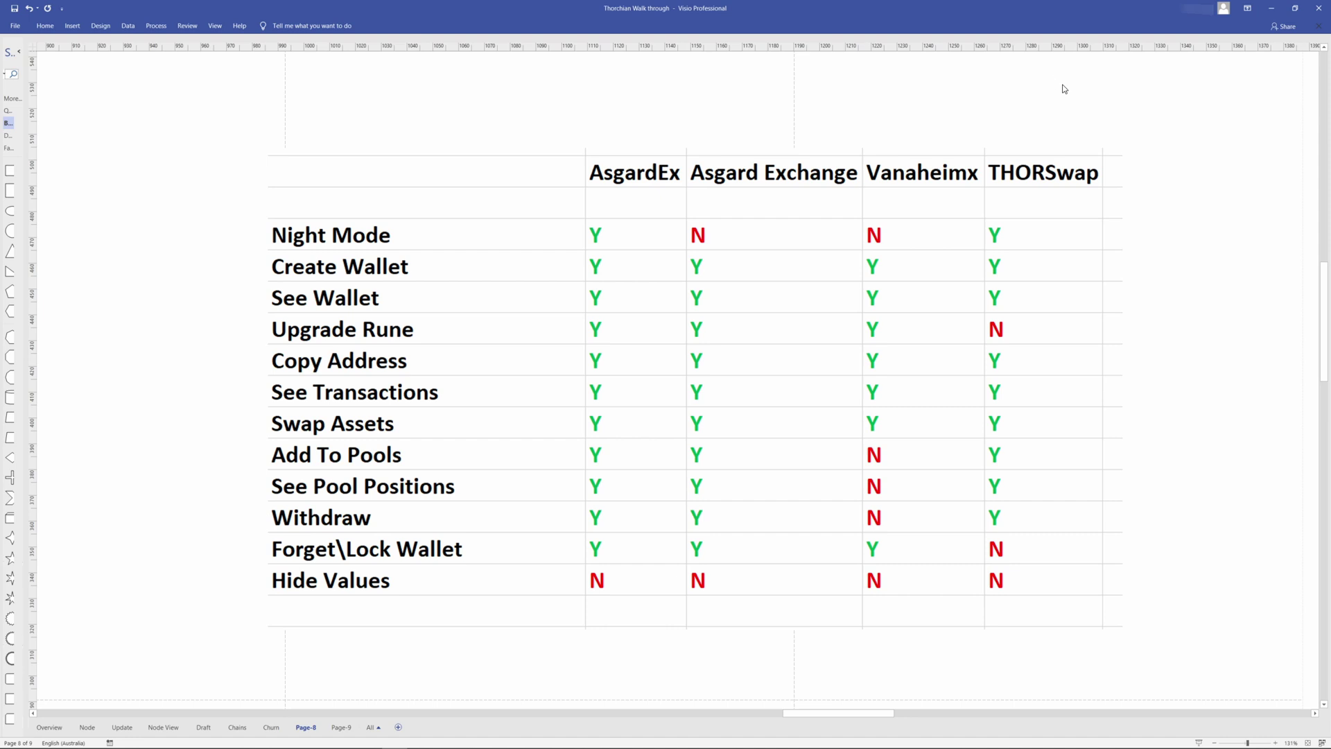
left_click(766, 232)
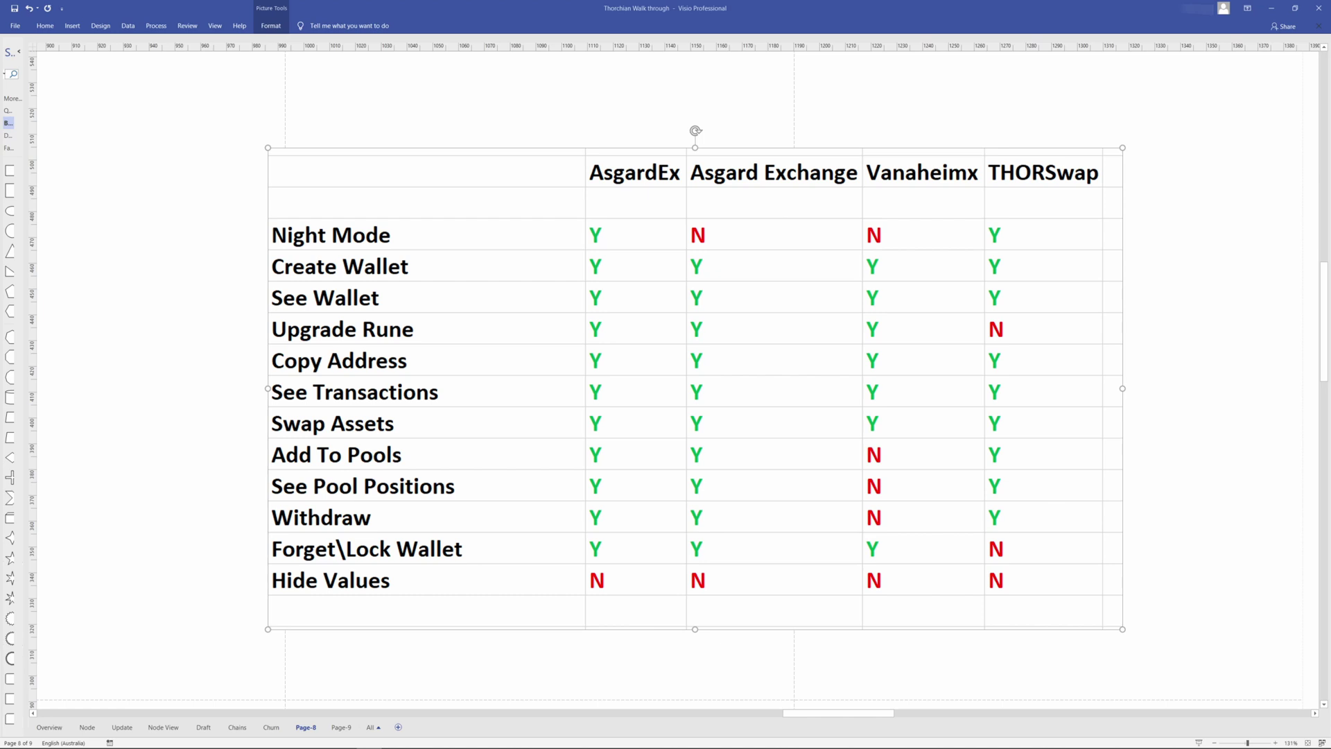
key("alt+Tab")
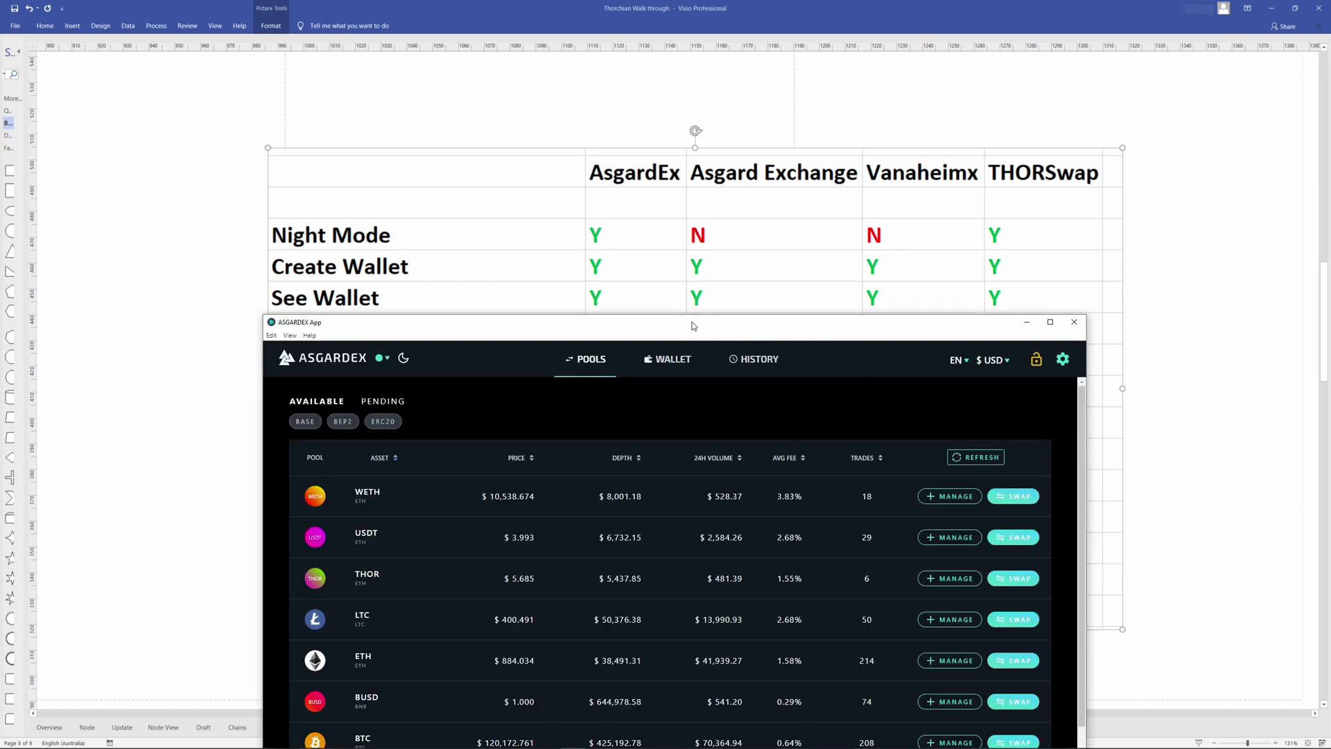
left_click_drag(681, 338, 805, 142)
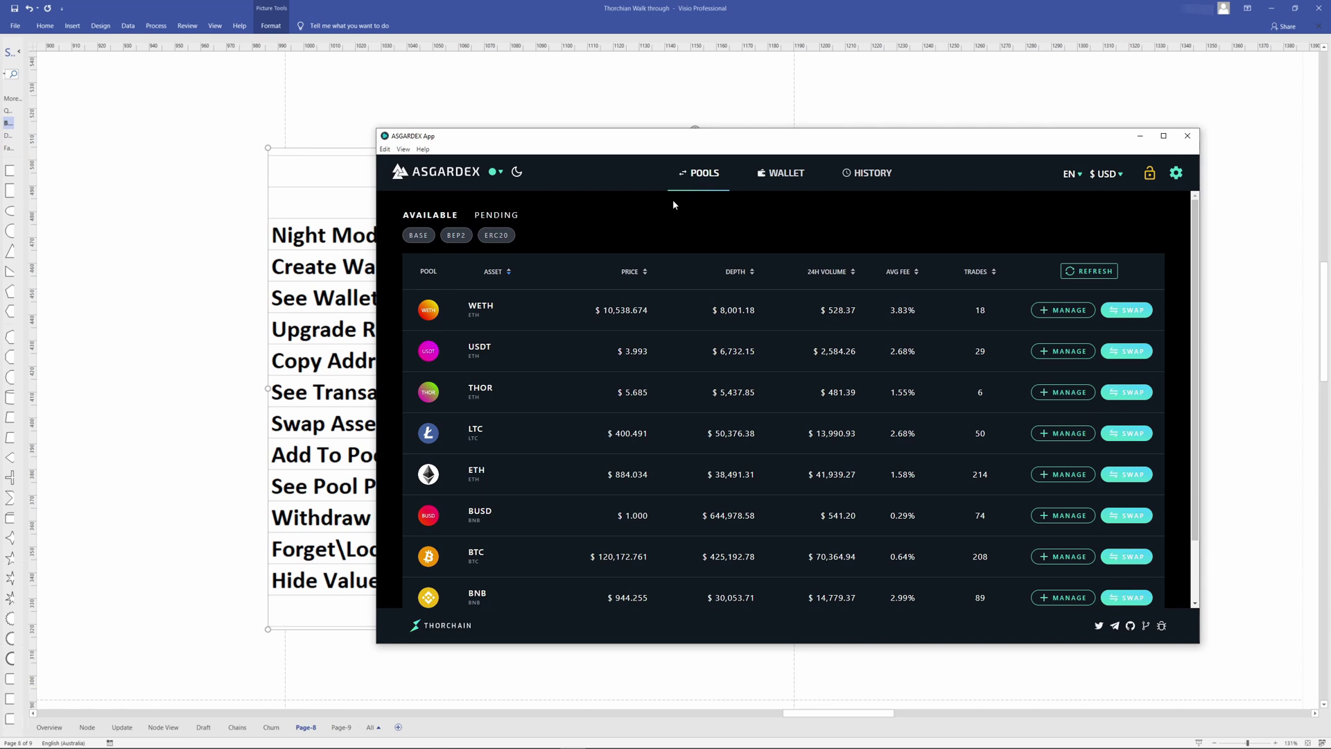
key("alt+Tab")
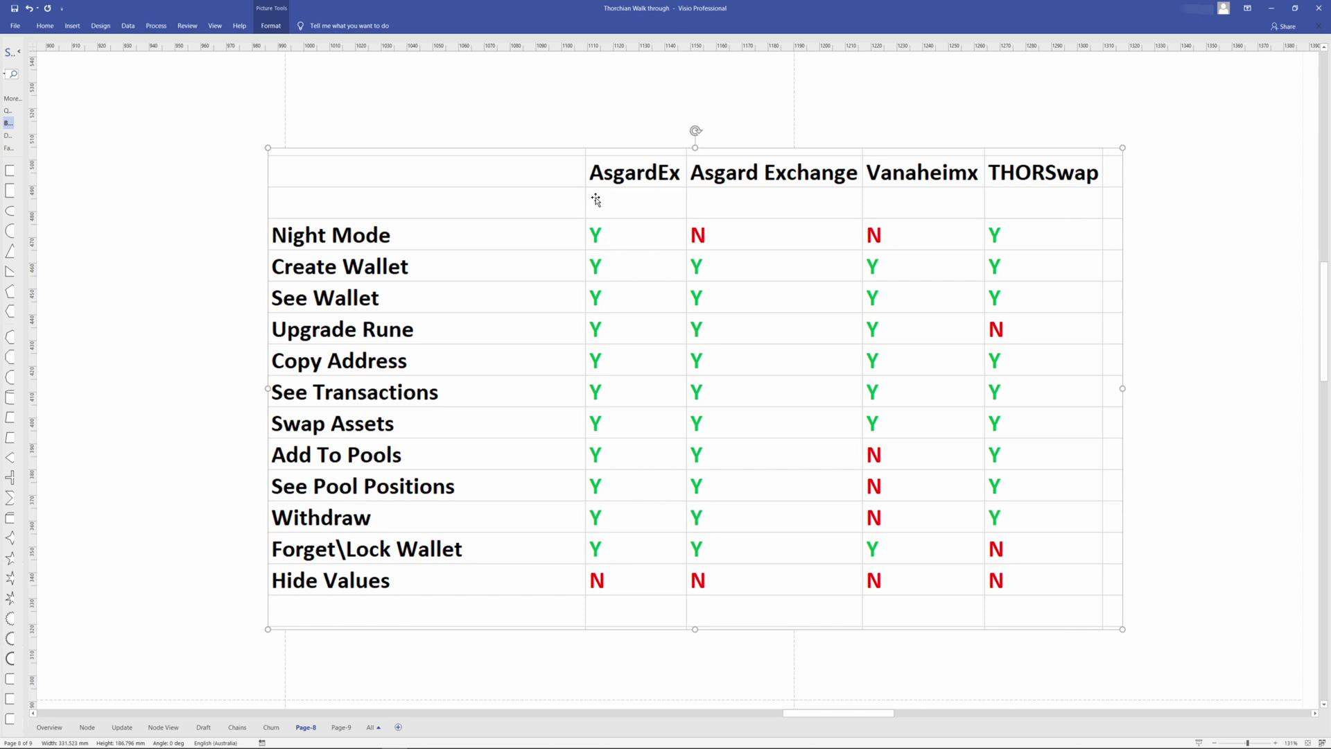